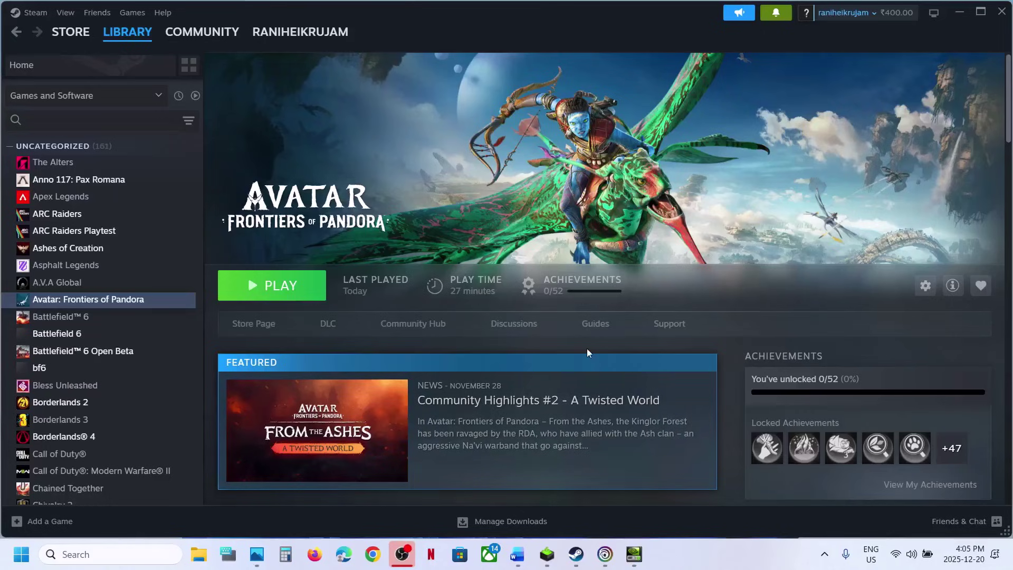
Remove the -dx11 argument from the game's Steam launch options
{"action": "right_click", "coordinate": [130, 305]}
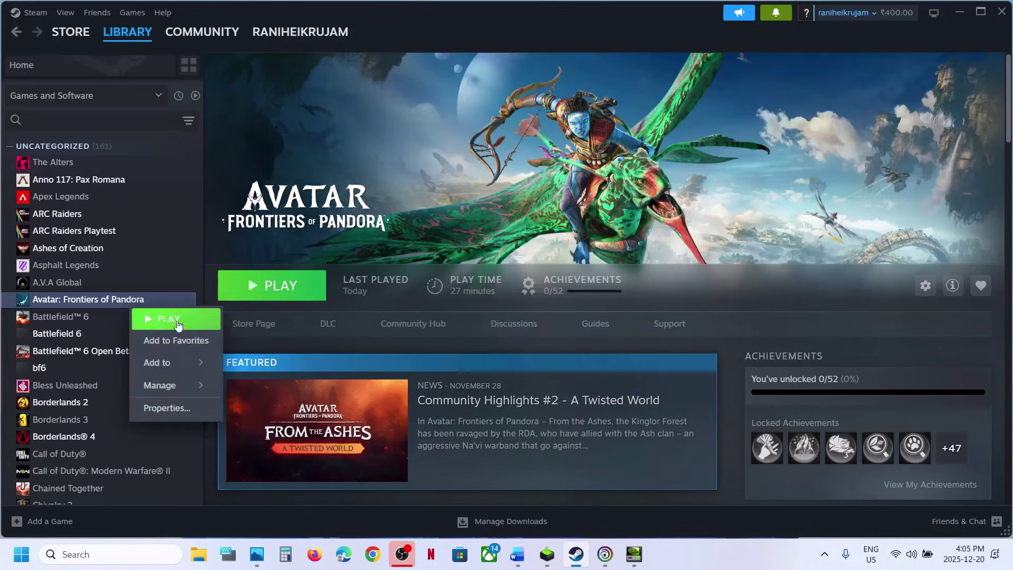
{"action": "left_click", "coordinate": [172, 406]}
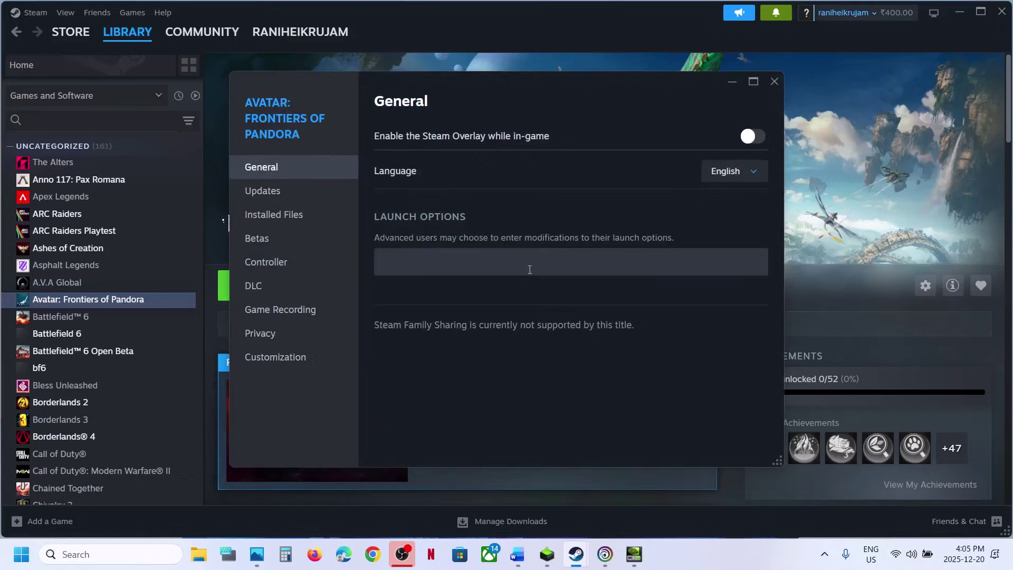
{"action": "left_click", "coordinate": [429, 259]}
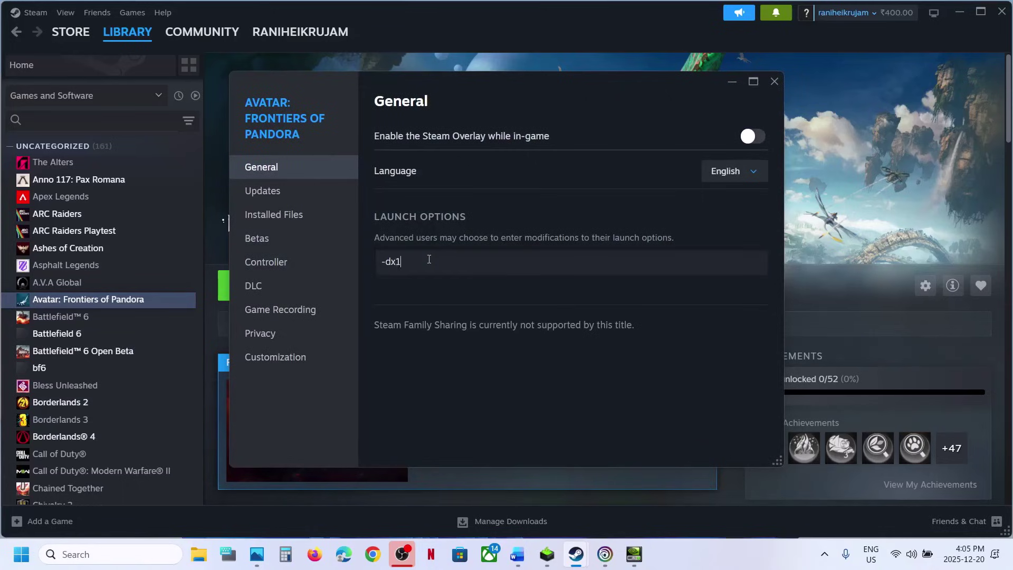
{"action": "left_click", "coordinate": [604, 212]}
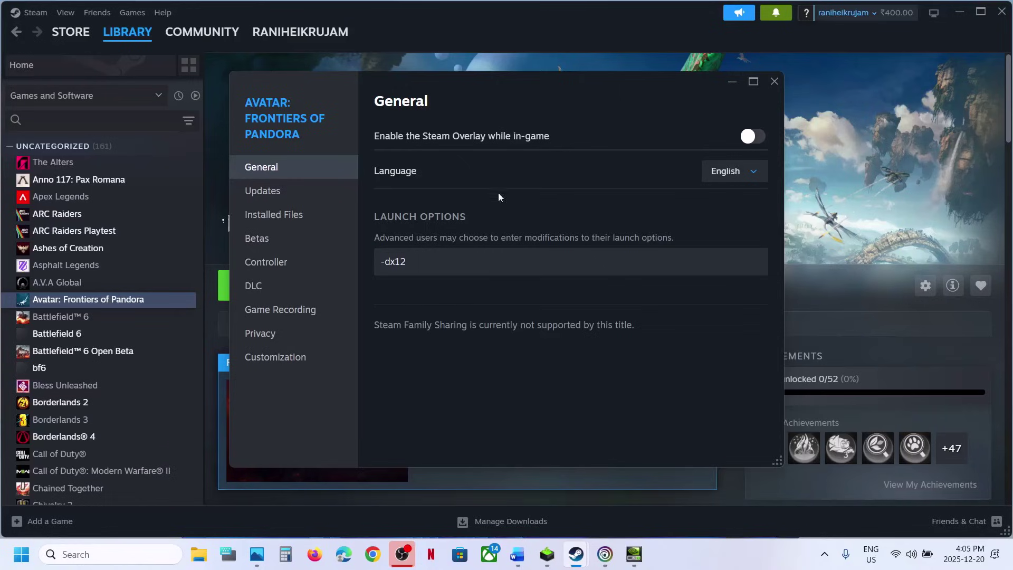
{"action": "left_click", "coordinate": [438, 265]}
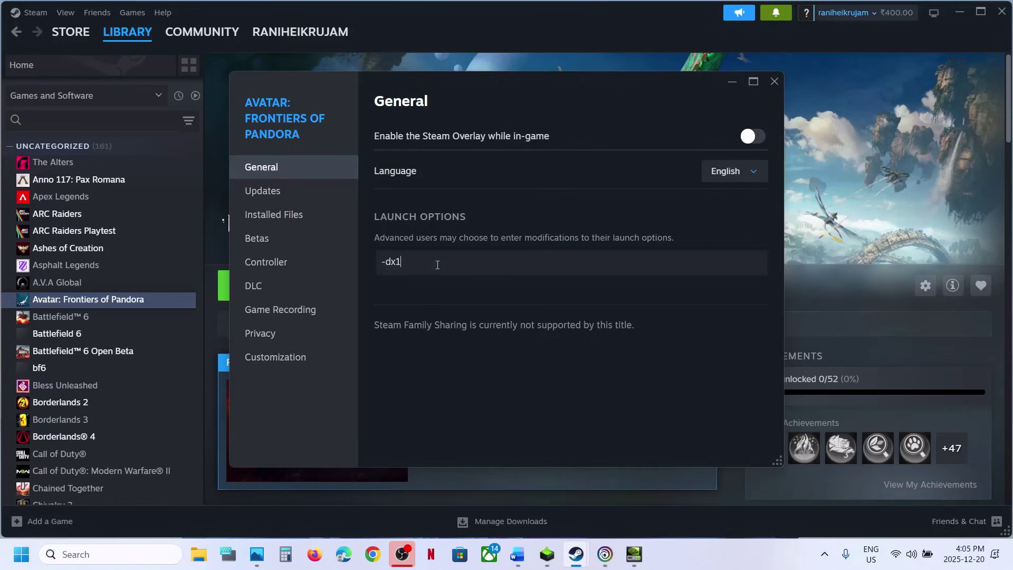
{"action": "left_click", "coordinate": [415, 304]}
{"action": "left_click_drag", "start_coordinate": [441, 261], "coordinate": [359, 273]}
{"action": "key", "text": "BackSpace"}
{"action": "left_click", "coordinate": [774, 82]}
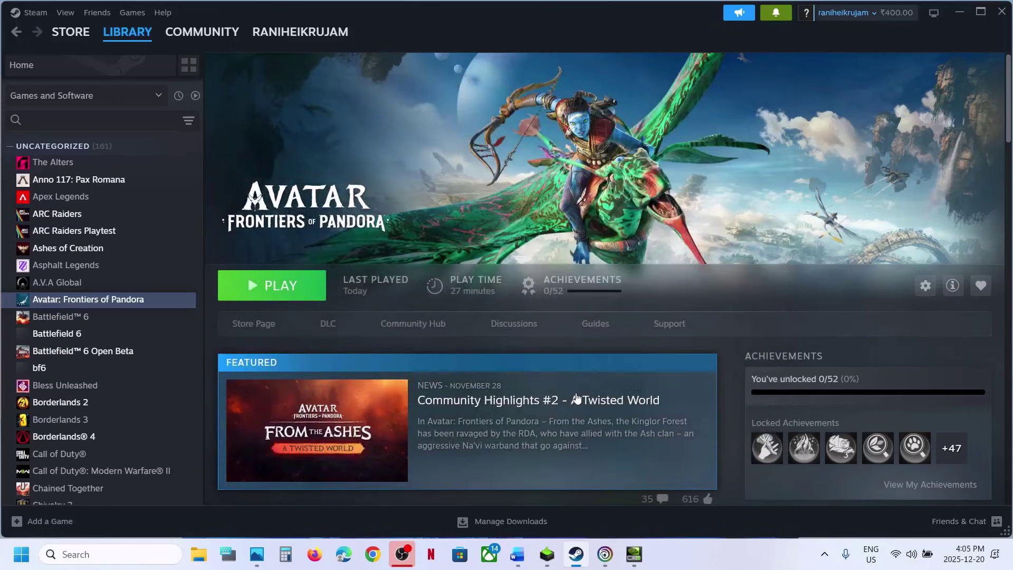
Create a desktop shortcut to the afop application from the game's local install files
{"action": "right_click", "coordinate": [128, 303]}
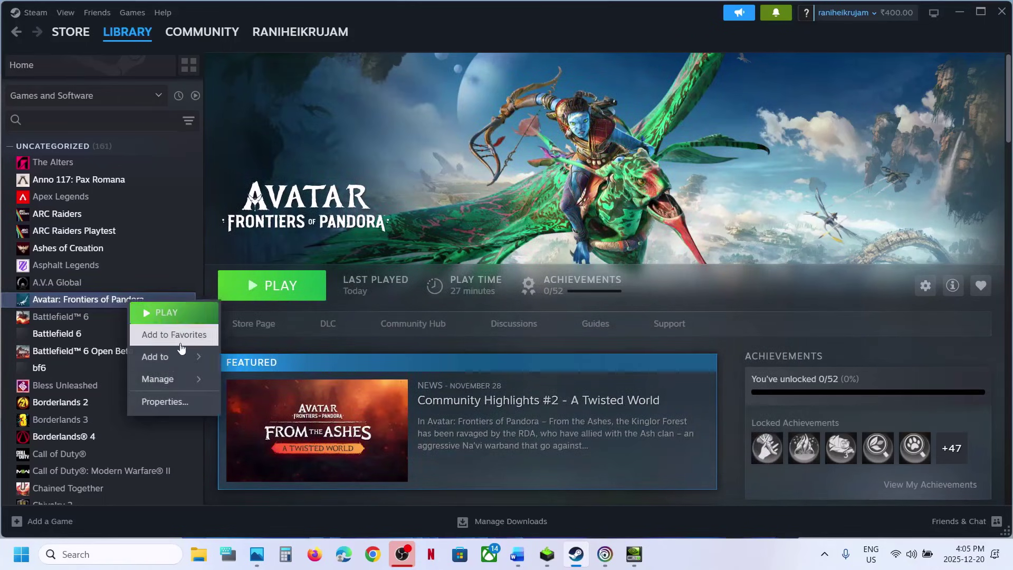
{"action": "mouse_move", "coordinate": [153, 379]}
{"action": "left_click", "coordinate": [271, 403]}
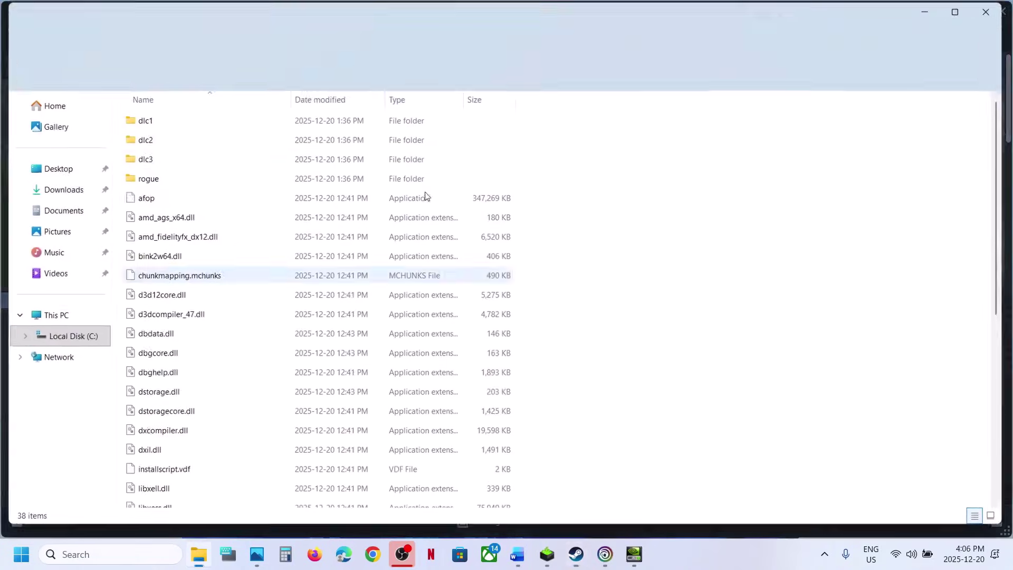
{"action": "left_click", "coordinate": [139, 200]}
{"action": "right_click", "coordinate": [138, 203]}
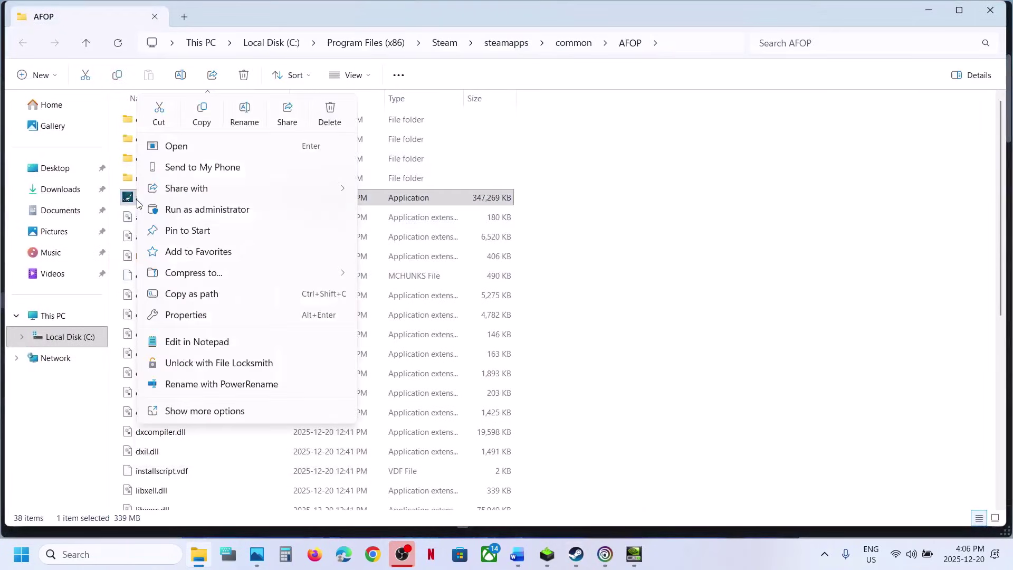
{"action": "right_click", "coordinate": [133, 203]}
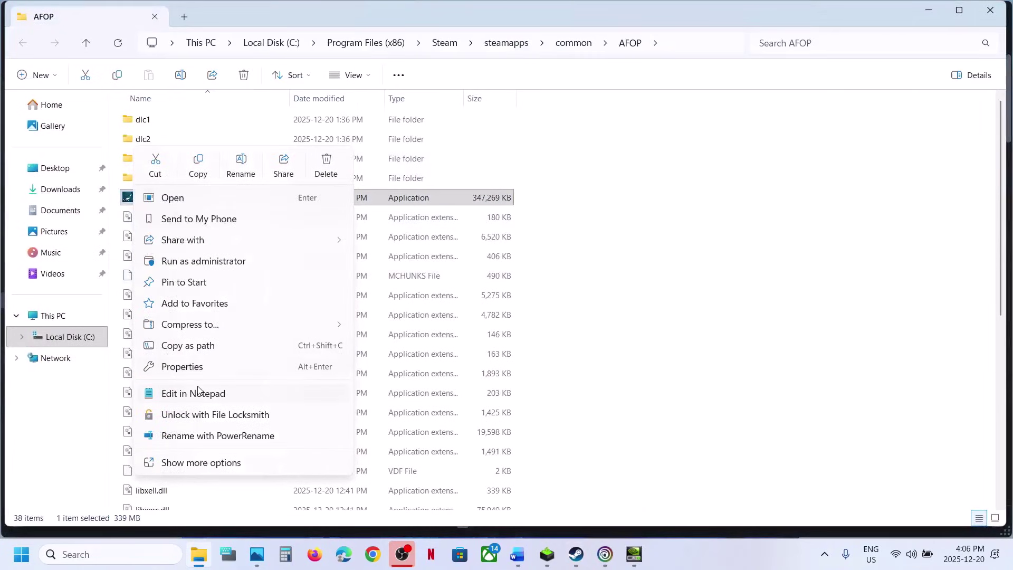
{"action": "left_click", "coordinate": [199, 462]}
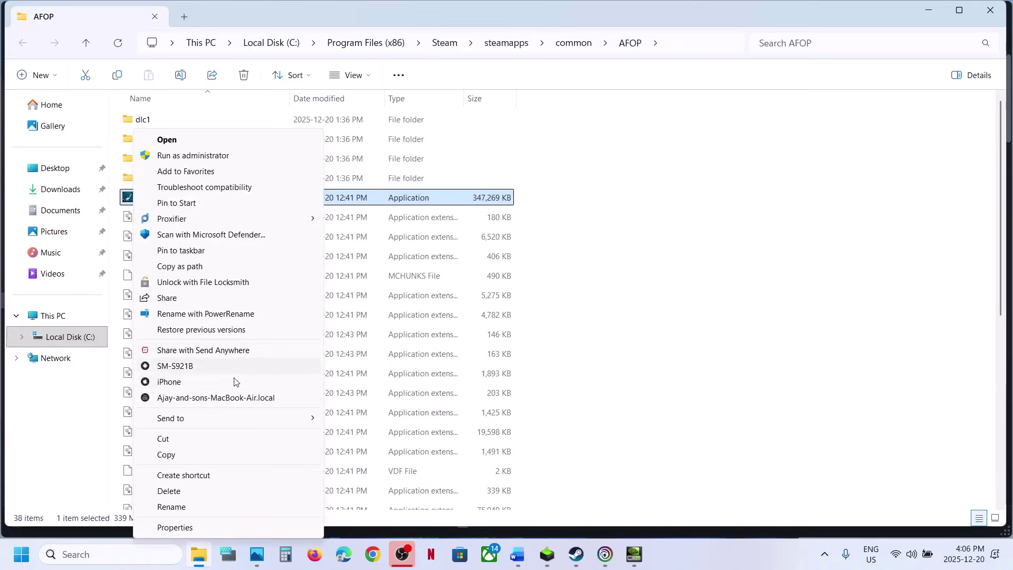
{"action": "mouse_move", "coordinate": [194, 420]}
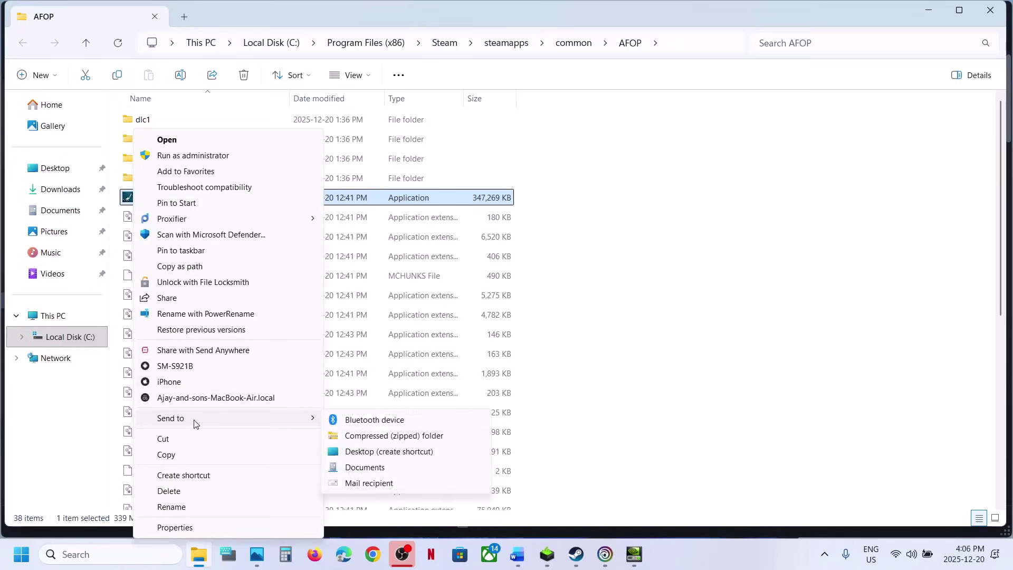
{"action": "left_click", "coordinate": [388, 455]}
{"action": "key", "text": "super+d"}
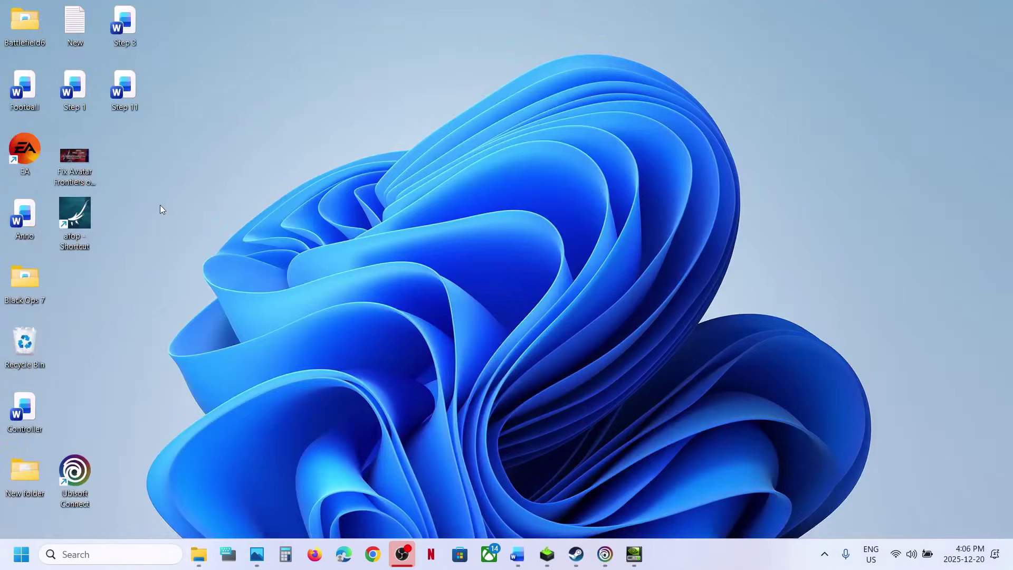
Move the afop shortcut mid-desktop and append -dx12 to its Target, applying the change
{"action": "left_click_drag", "start_coordinate": [94, 223], "coordinate": [445, 199]}
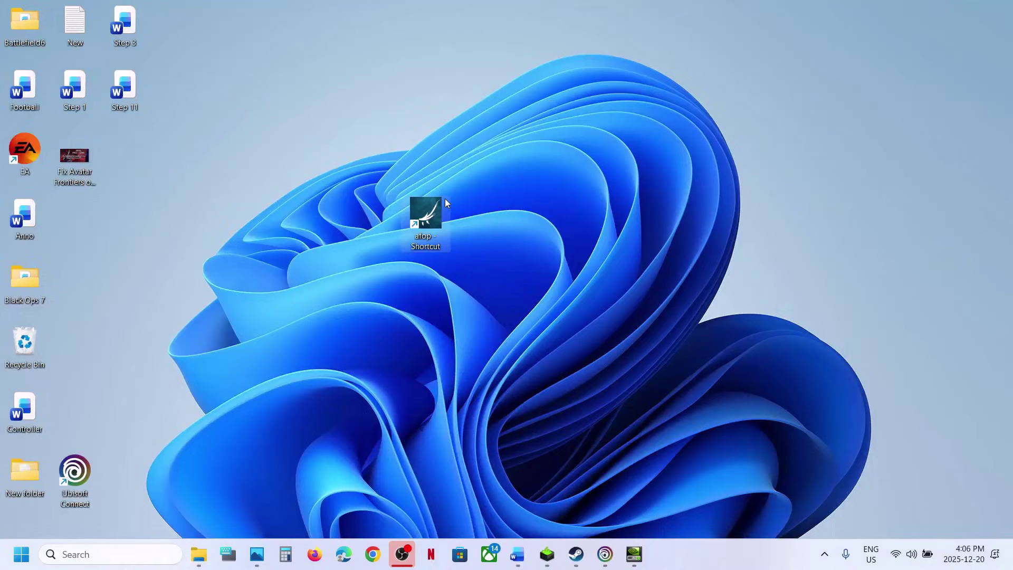
{"action": "right_click", "coordinate": [431, 226]}
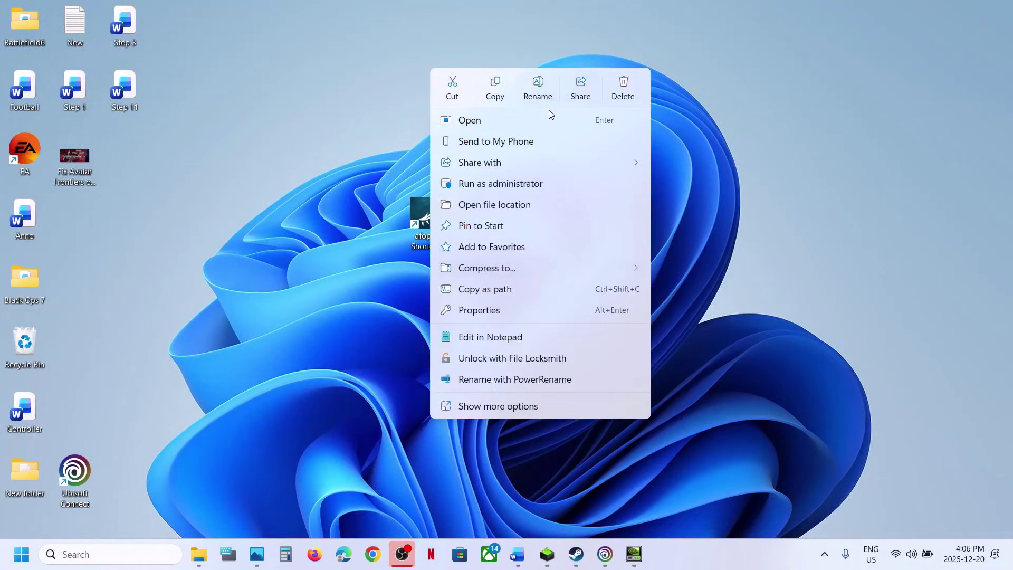
{"action": "left_click", "coordinate": [490, 310]}
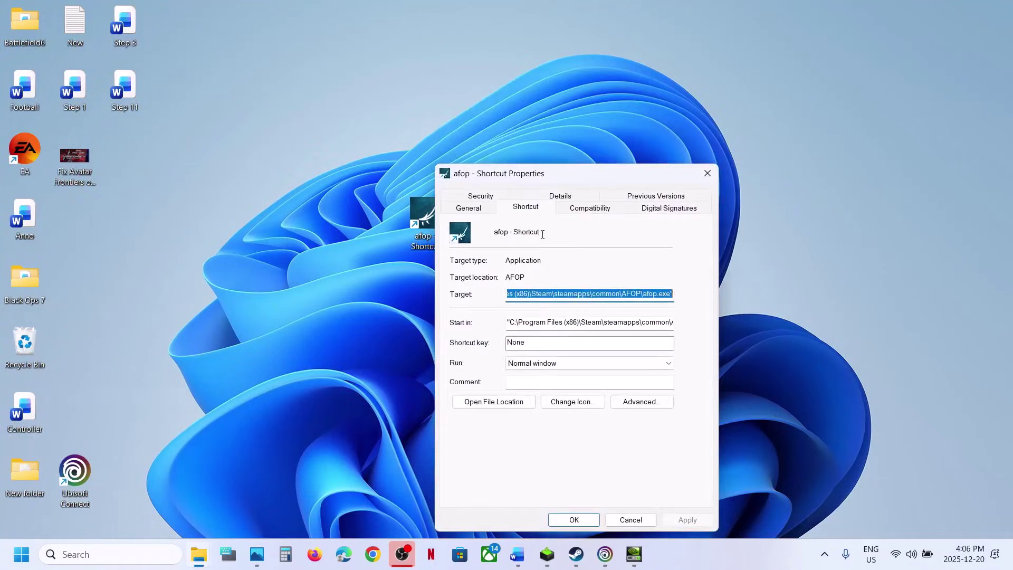
{"action": "left_click", "coordinate": [673, 293]}
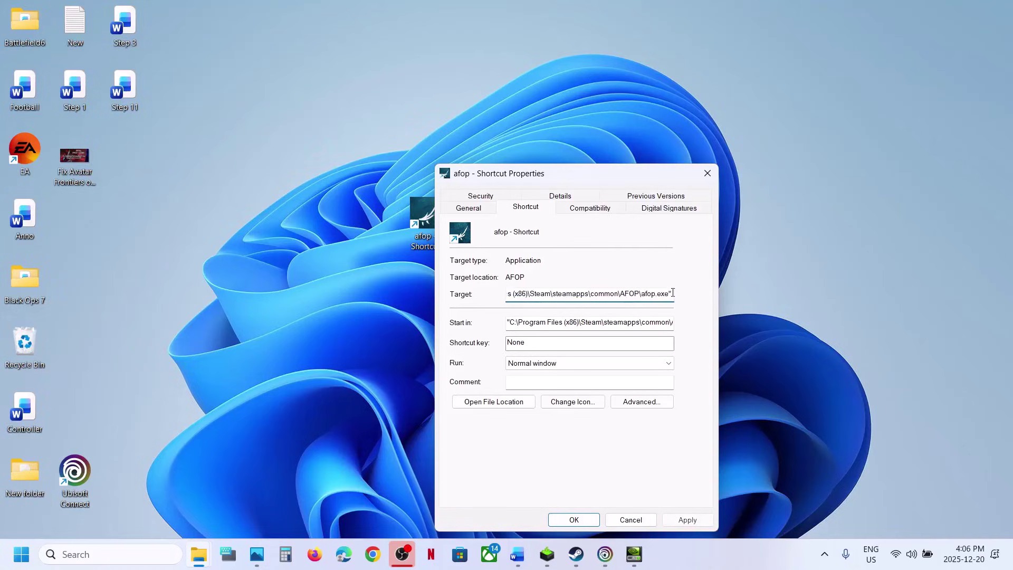
{"action": "type", "text": "-dx12"}
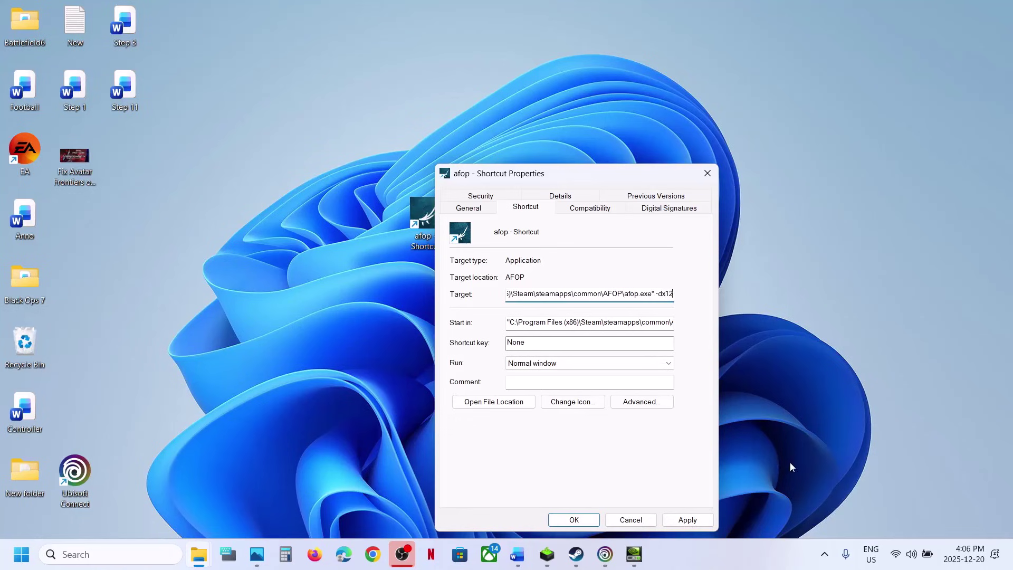
{"action": "left_click", "coordinate": [690, 520]}
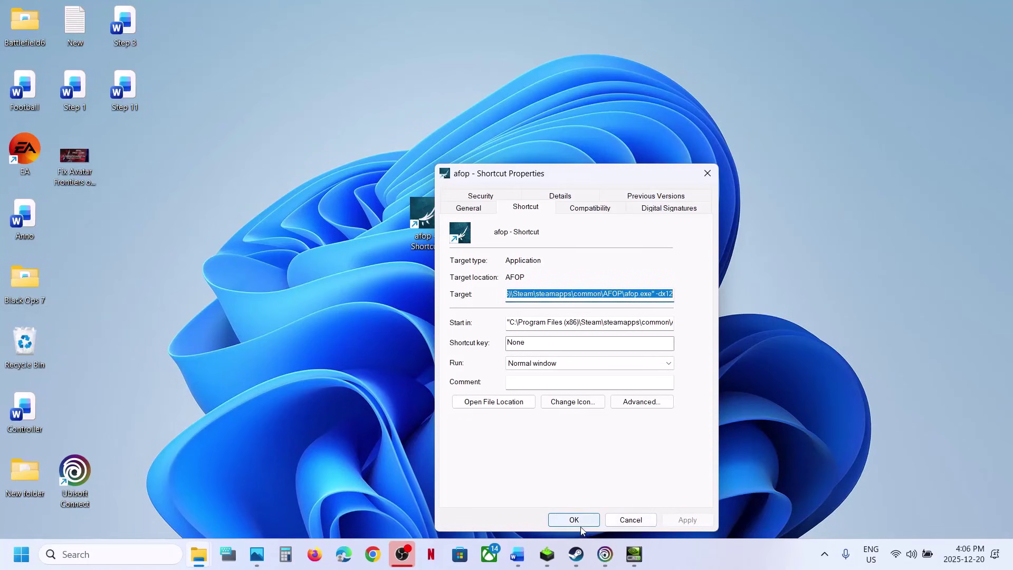
{"action": "left_click", "coordinate": [576, 554]}
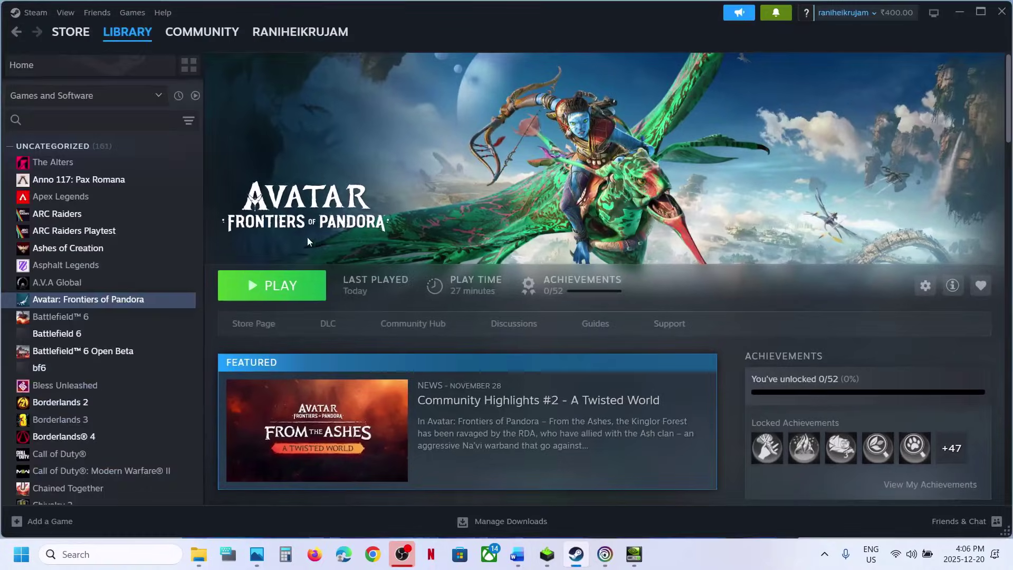
Launch Avatar: Frontiers of Pandora from Steam, confirming the Ubisoft Connect overlay prompt
{"action": "left_click", "coordinate": [274, 285]}
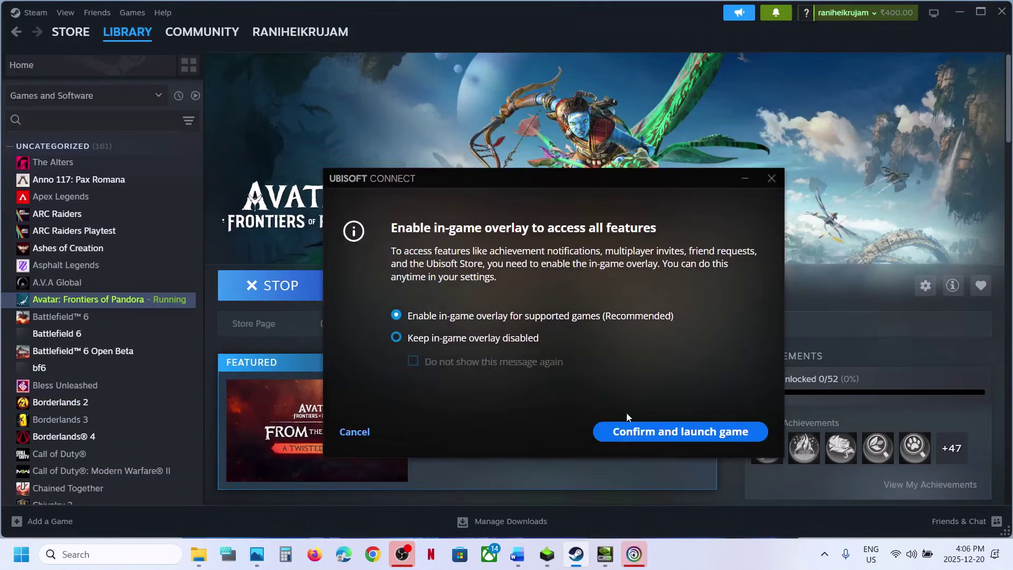
{"action": "left_click", "coordinate": [683, 431]}
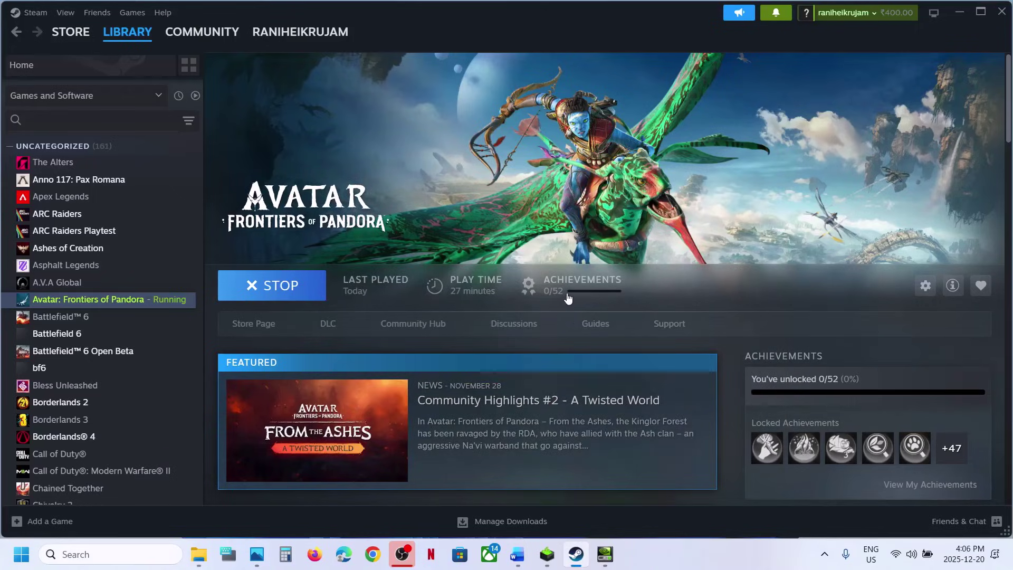
{"action": "key", "text": "super+d"}
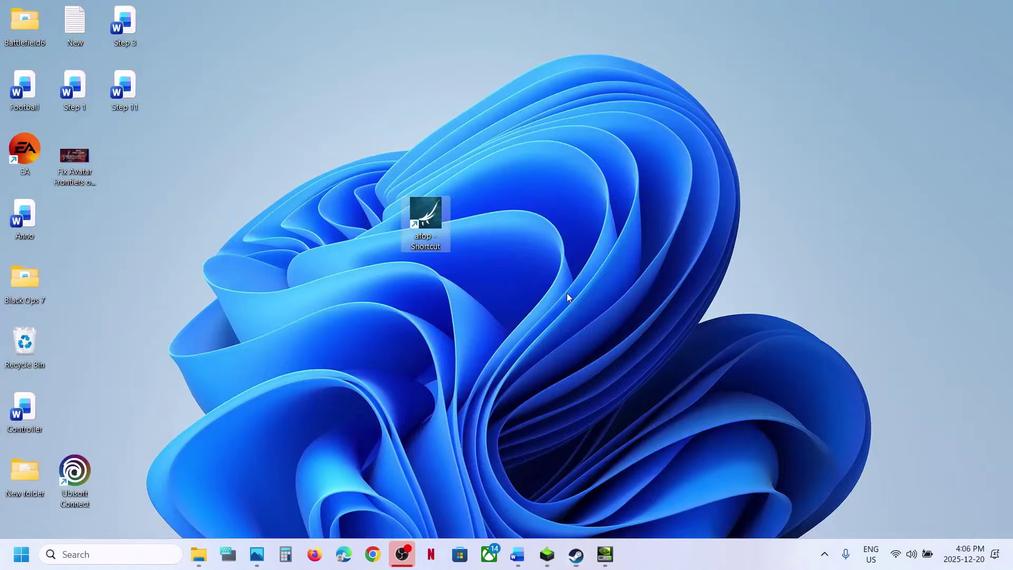
Change the afop shortcut's Target argument from -dx12 to -dx11, then Apply and OK
{"action": "right_click", "coordinate": [433, 248]}
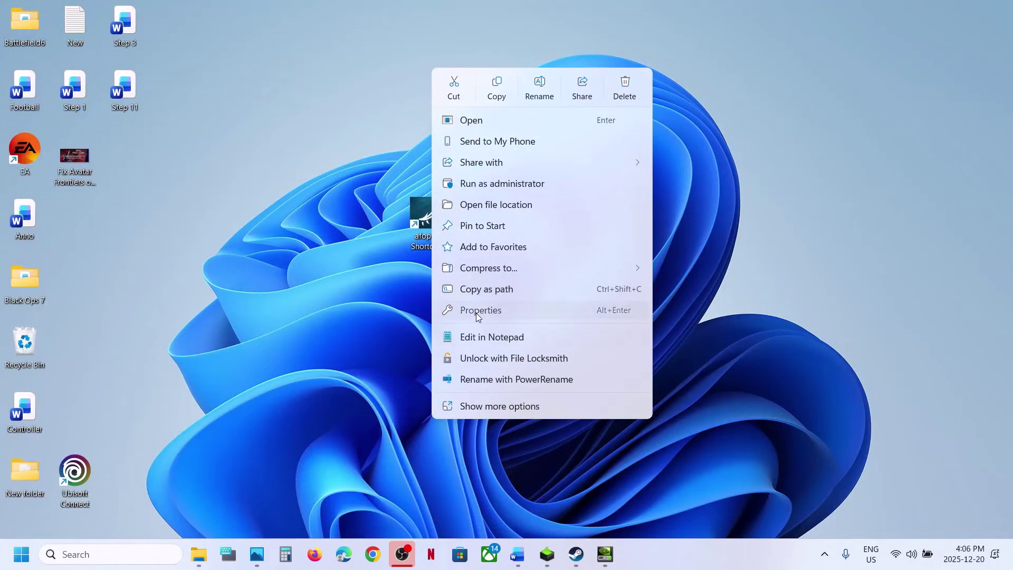
{"action": "left_click", "coordinate": [476, 311]}
{"action": "left_click", "coordinate": [672, 294]}
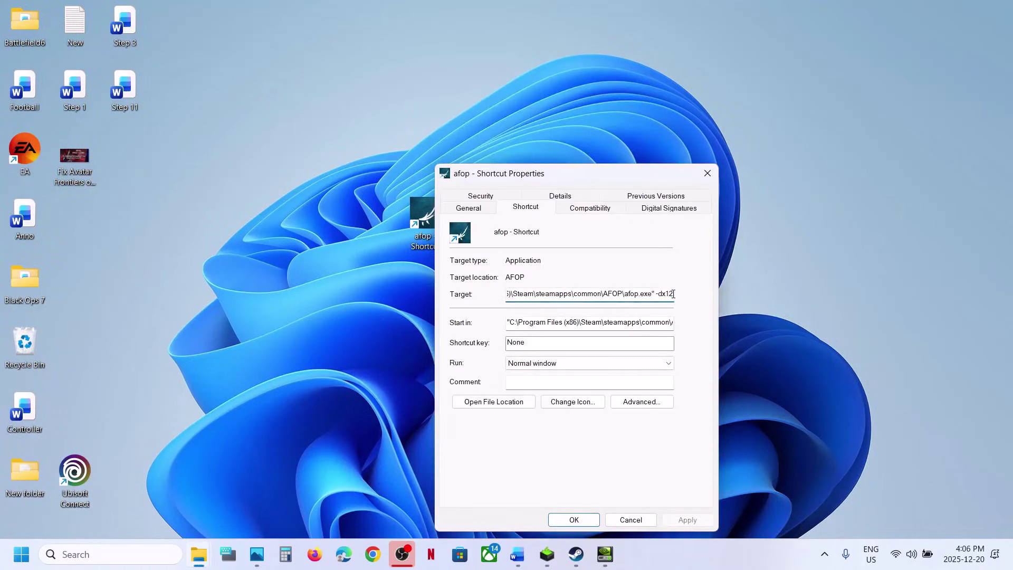
{"action": "key", "text": "BackSpace"}
{"action": "type", "text": "1"}
{"action": "left_click", "coordinate": [687, 519]}
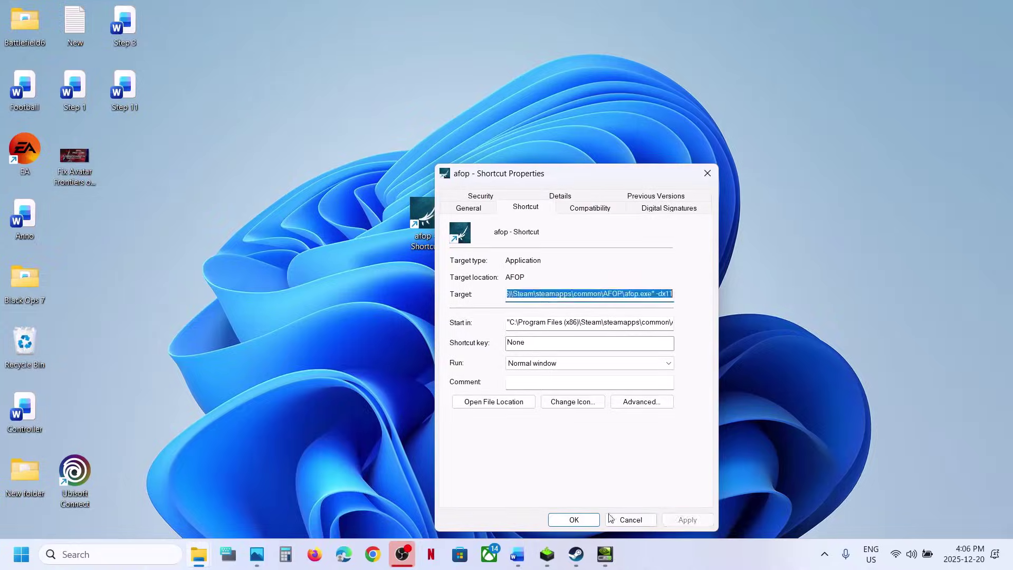
{"action": "left_click", "coordinate": [574, 520]}
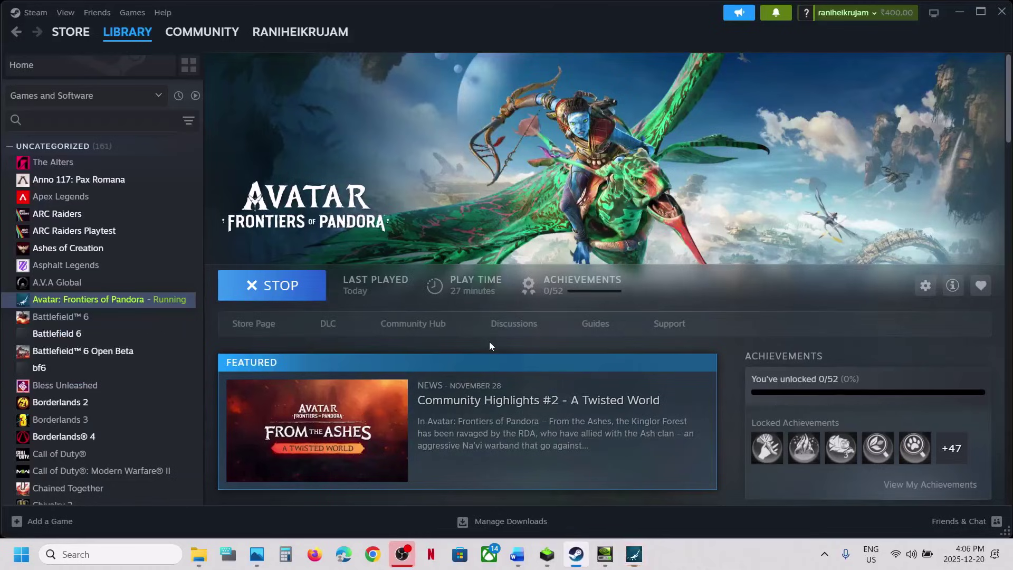
Stop the running Avatar game, confirming Exit game
{"action": "left_click", "coordinate": [295, 300]}
{"action": "left_click", "coordinate": [478, 300]}
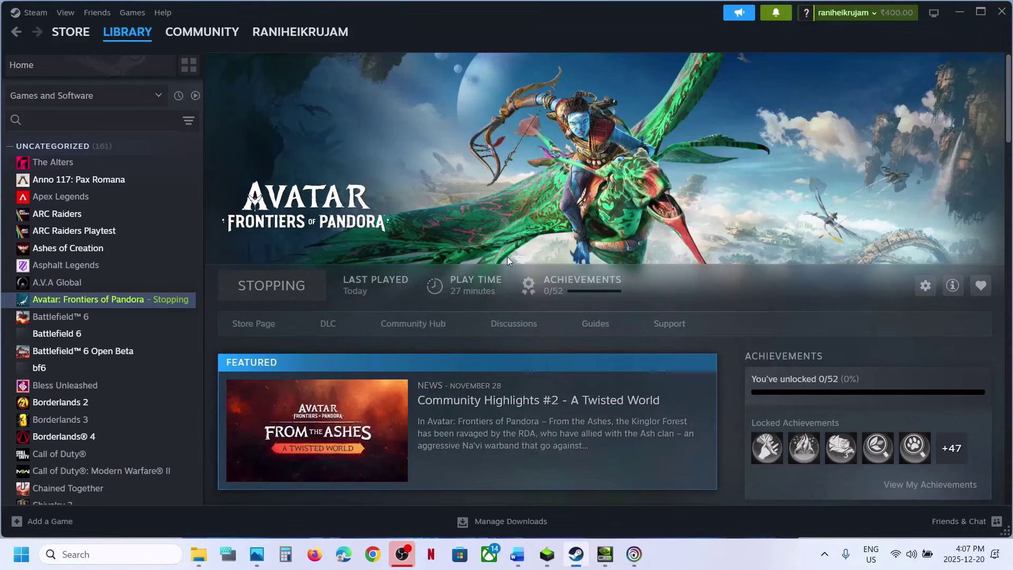
{"action": "left_click", "coordinate": [518, 555]}
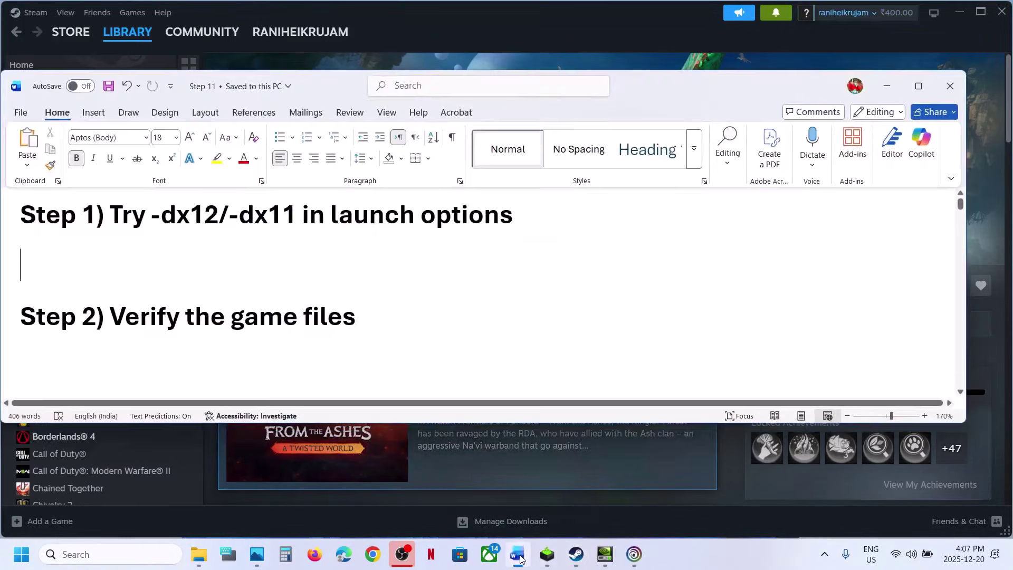
{"action": "left_click", "coordinate": [518, 555]}
Relaunch Avatar, stop it again, and bring the Step 11 notes forward
{"action": "left_click", "coordinate": [274, 298]}
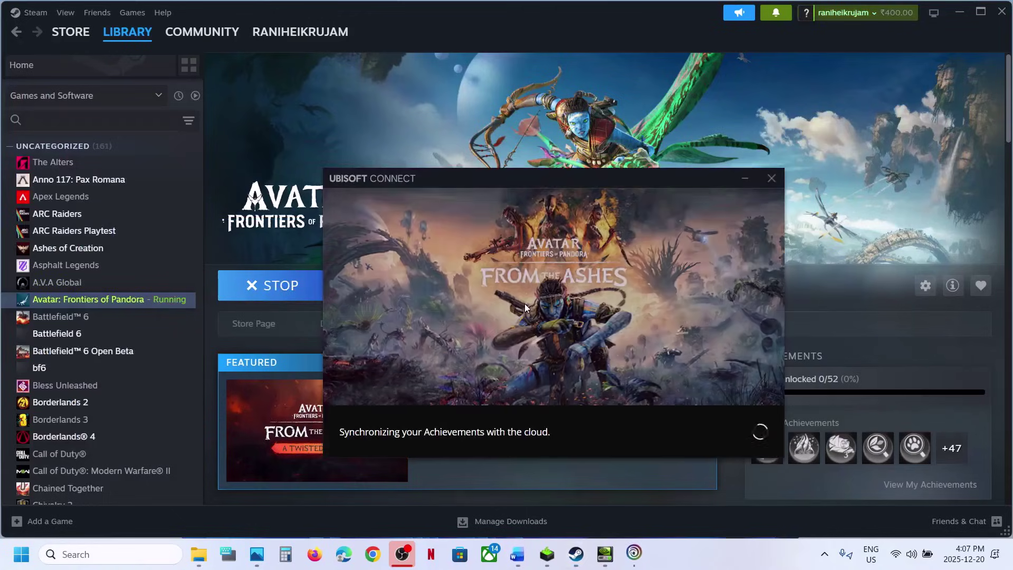
{"action": "left_click", "coordinate": [326, 289]}
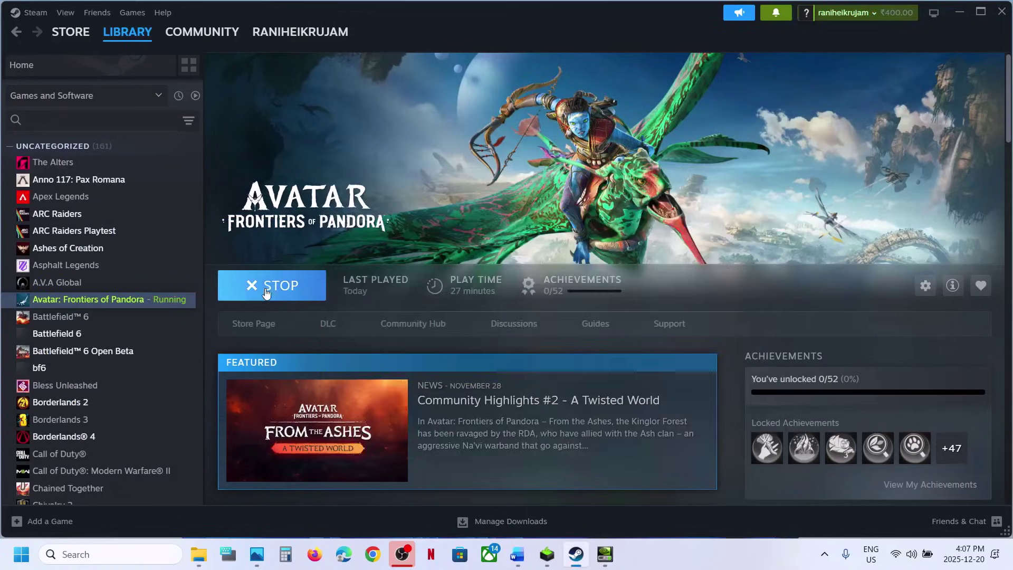
{"action": "left_click", "coordinate": [496, 309]}
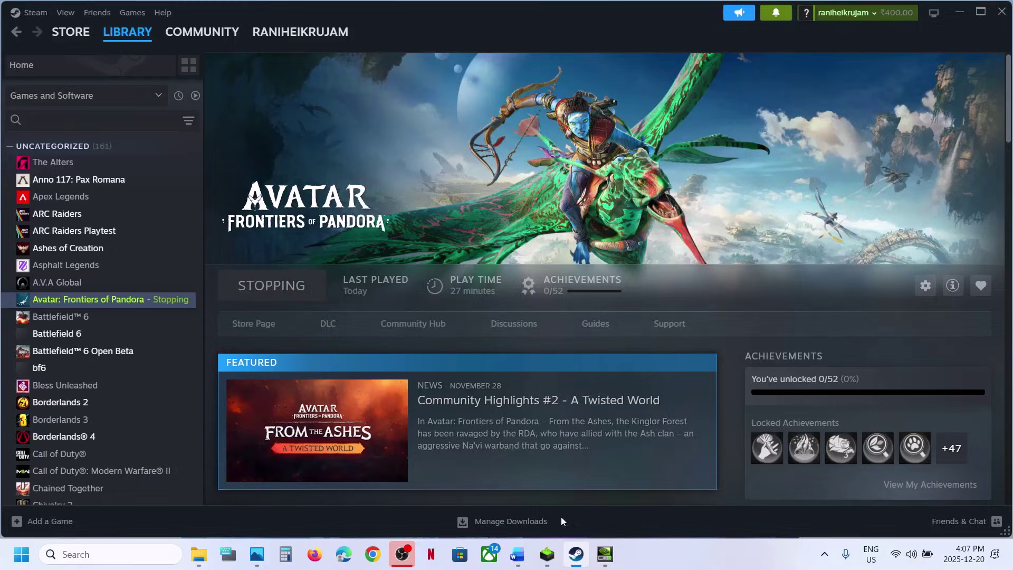
{"action": "left_click", "coordinate": [516, 554]}
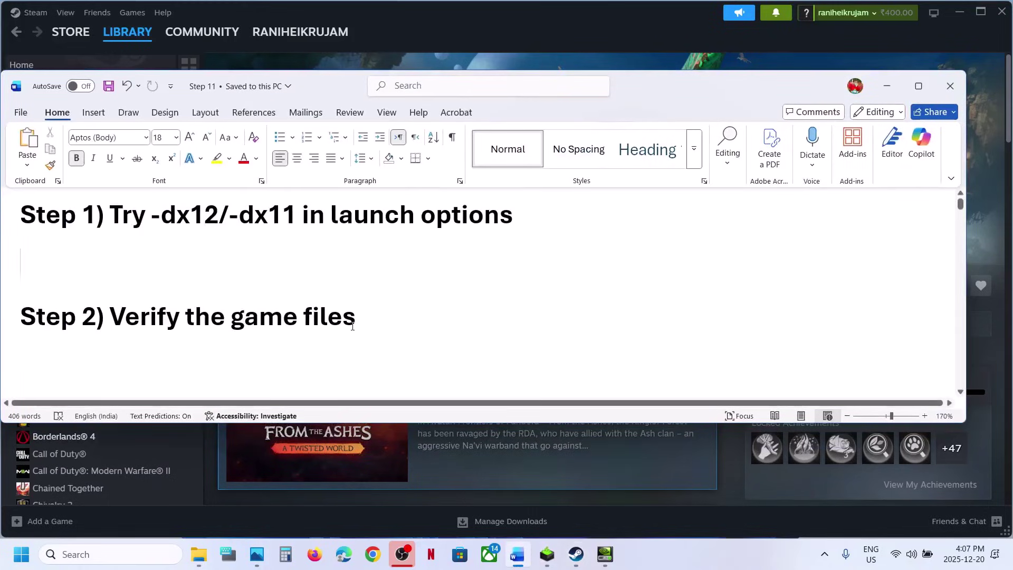
Verify the integrity of Avatar's installed game files from its Steam properties
{"action": "left_click_drag", "start_coordinate": [142, 305], "coordinate": [21, 259]}
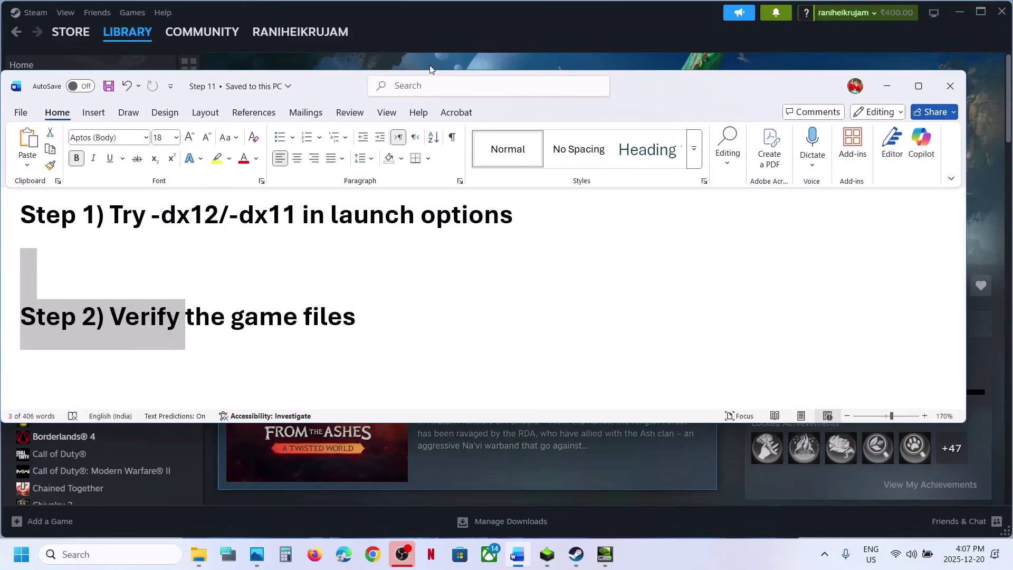
{"action": "key", "text": "alt+Tab"}
{"action": "right_click", "coordinate": [90, 305]}
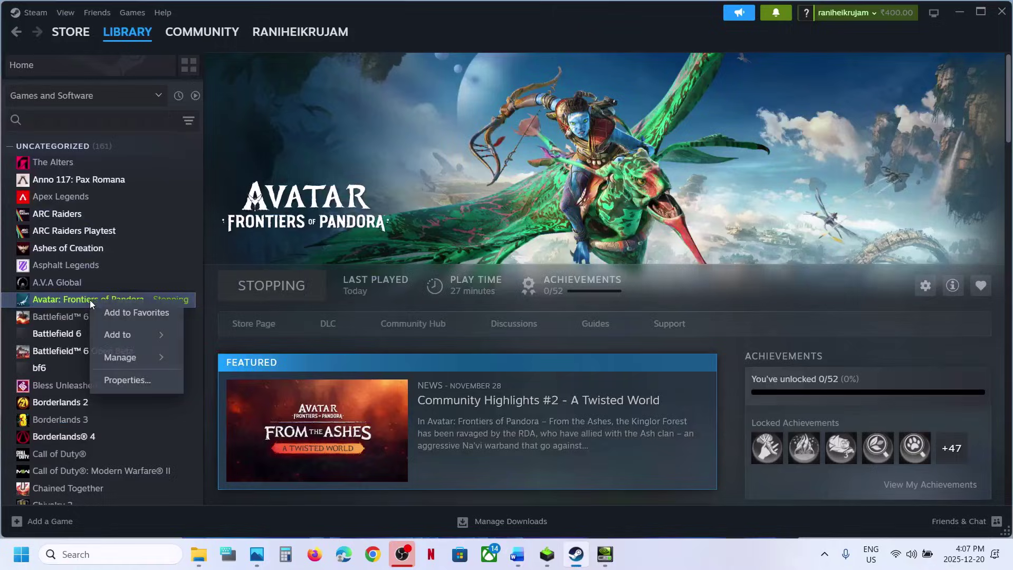
{"action": "left_click", "coordinate": [126, 378]}
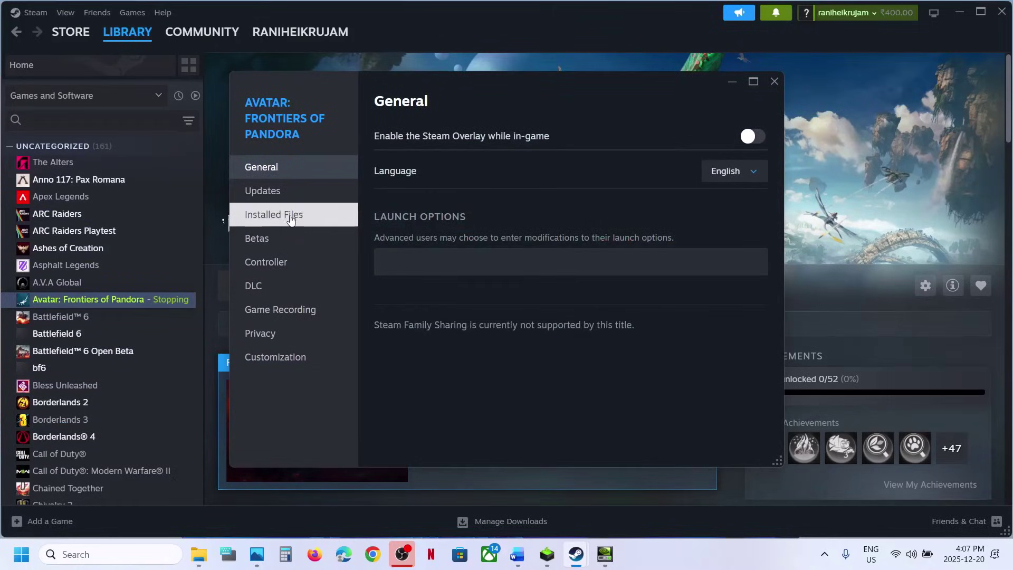
{"action": "left_click", "coordinate": [296, 217]}
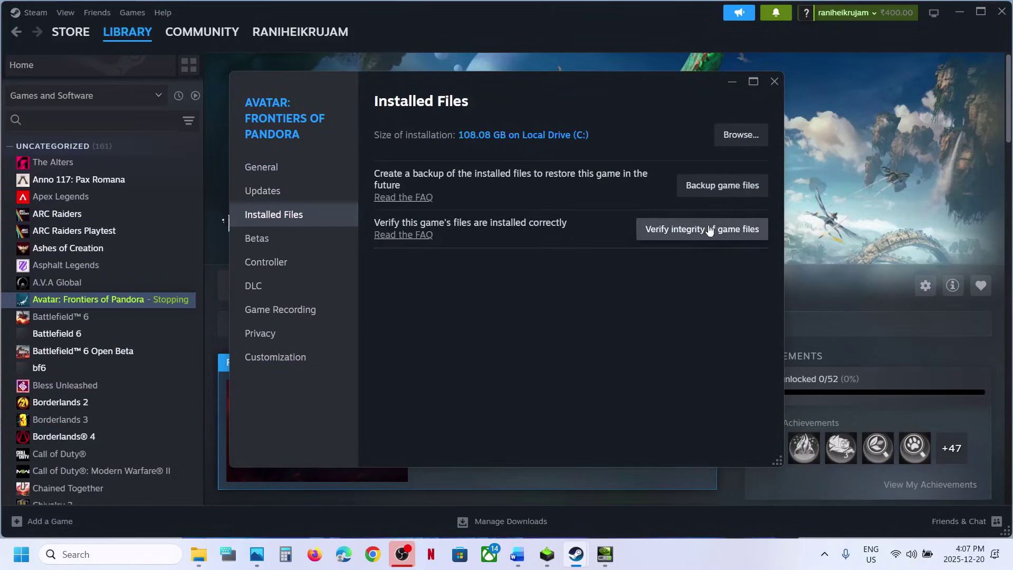
{"action": "left_click", "coordinate": [776, 83]}
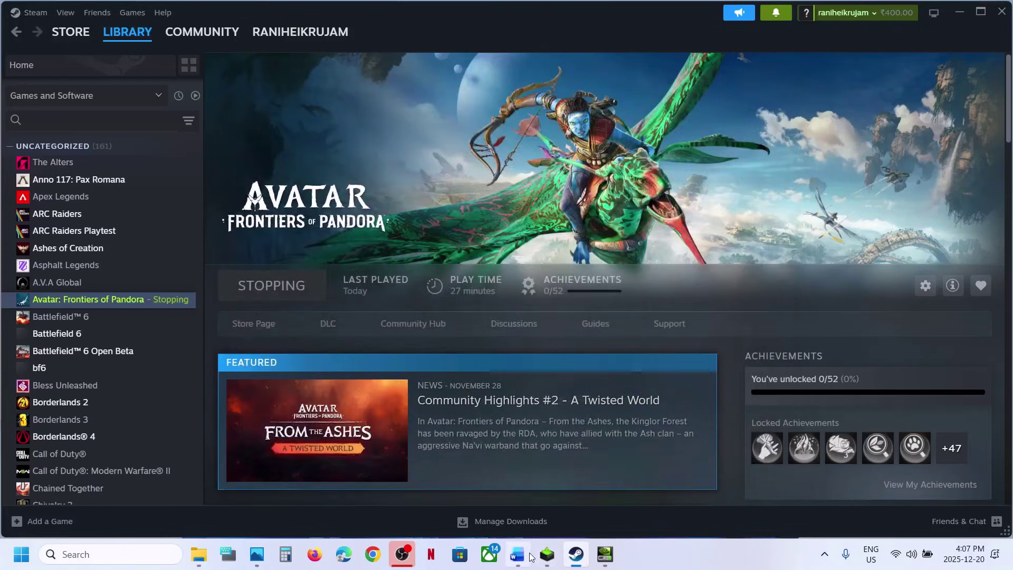
Note the Step 3 Smooth Motion item and launch the NVIDIA App from Windows search
{"action": "left_click", "coordinate": [530, 556]}
{"action": "scroll", "coordinate": [295, 295], "scroll_direction": "down", "scroll_amount": 4}
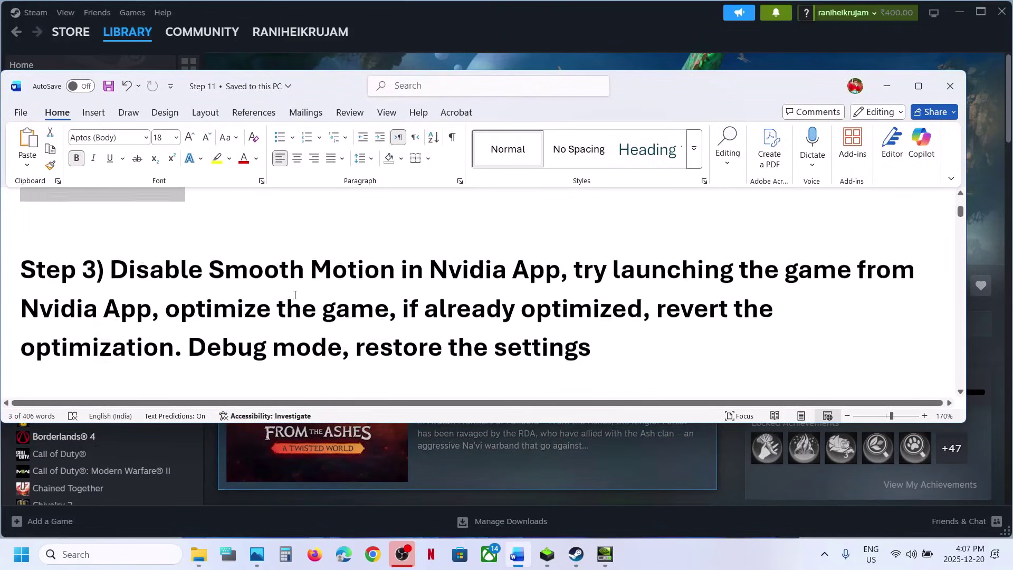
{"action": "left_click_drag", "start_coordinate": [210, 269], "coordinate": [510, 270]}
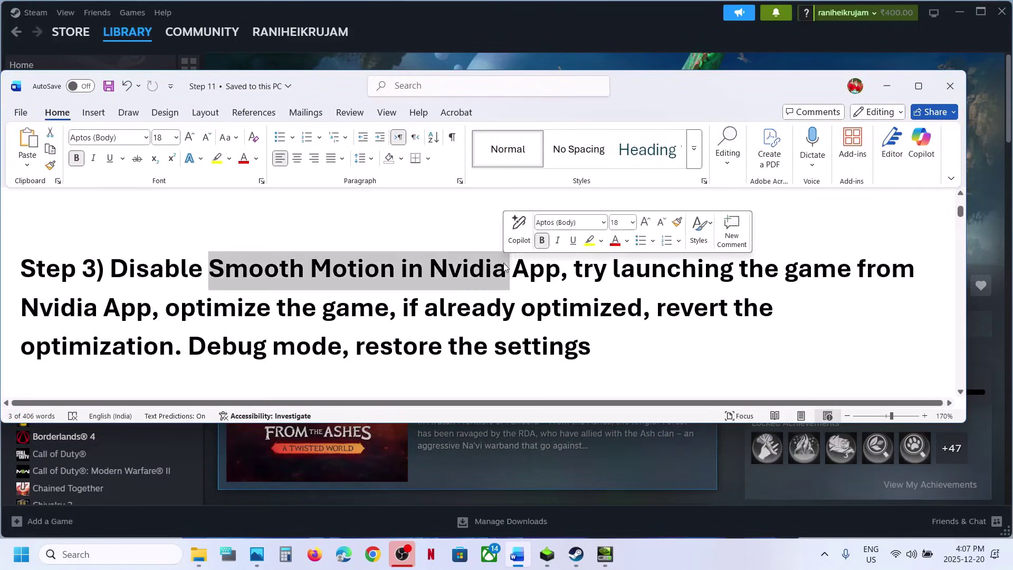
{"action": "left_click", "coordinate": [135, 561]}
{"action": "type", "text": "nvidia app"}
{"action": "key", "text": "Return"}
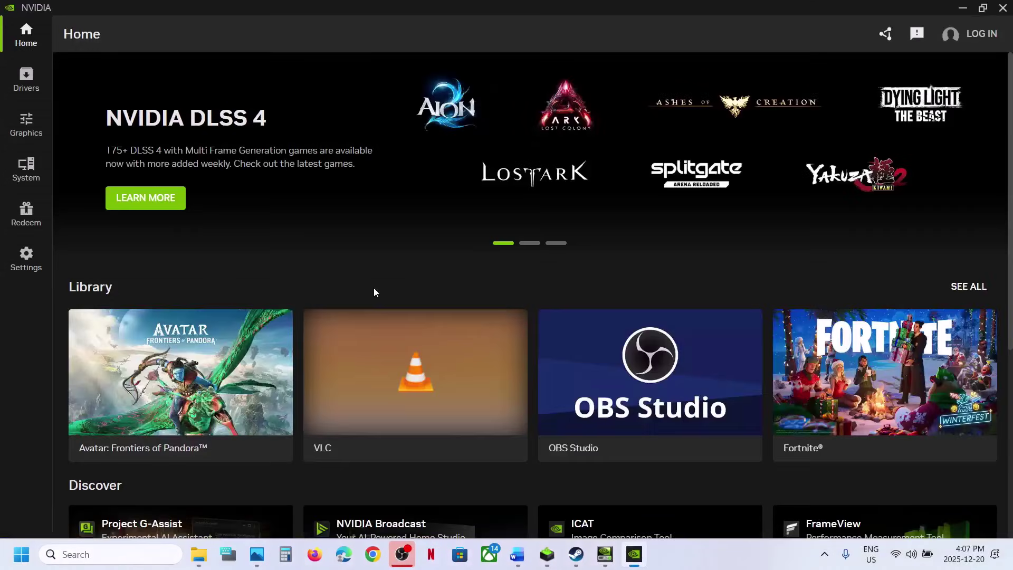
Check Avatar's program settings and confirm Smooth Motion is Off in global graphics settings
{"action": "mouse_move", "coordinate": [170, 373]}
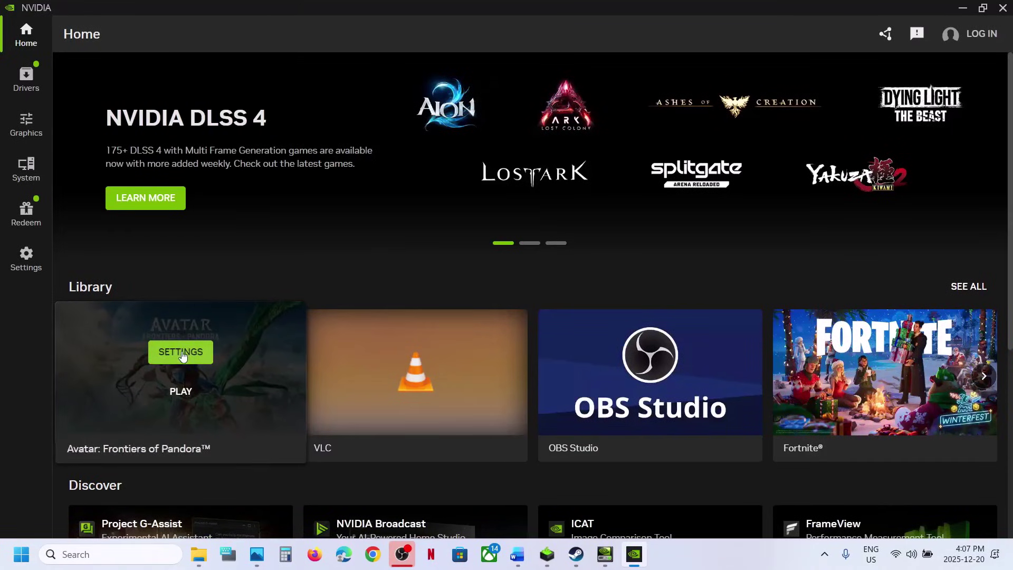
{"action": "left_click", "coordinate": [27, 132]}
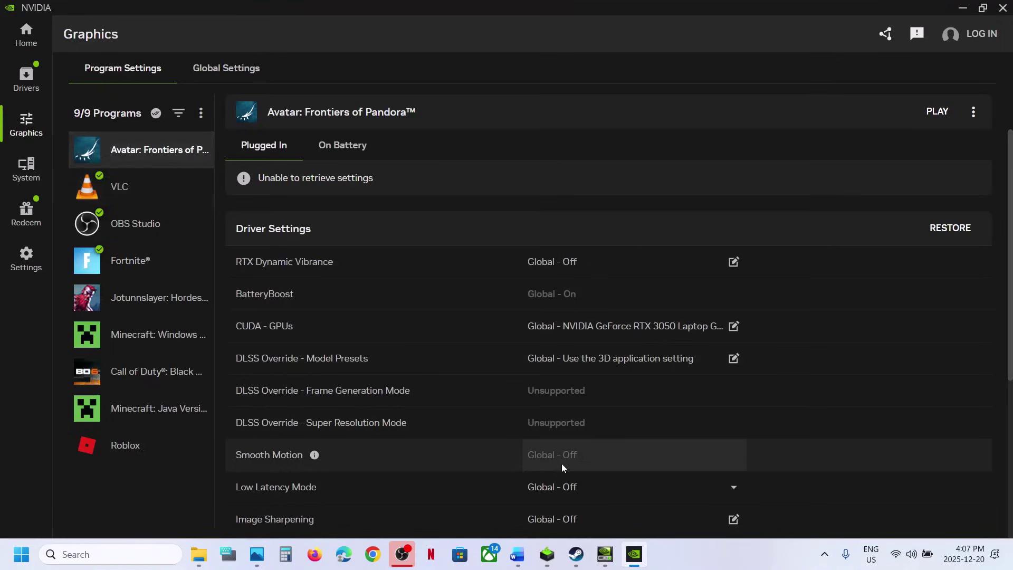
{"action": "left_click", "coordinate": [201, 70]}
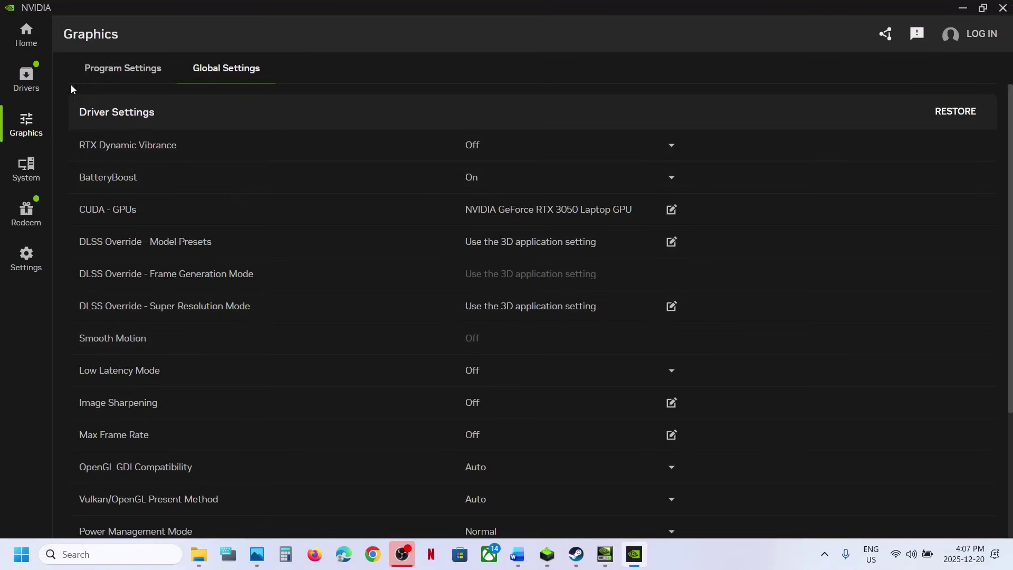
{"action": "left_click", "coordinate": [27, 33]}
Highlight the launch-from-NVIDIA-App instruction in the notes, then return to NVIDIA App
{"action": "left_click", "coordinate": [517, 554]}
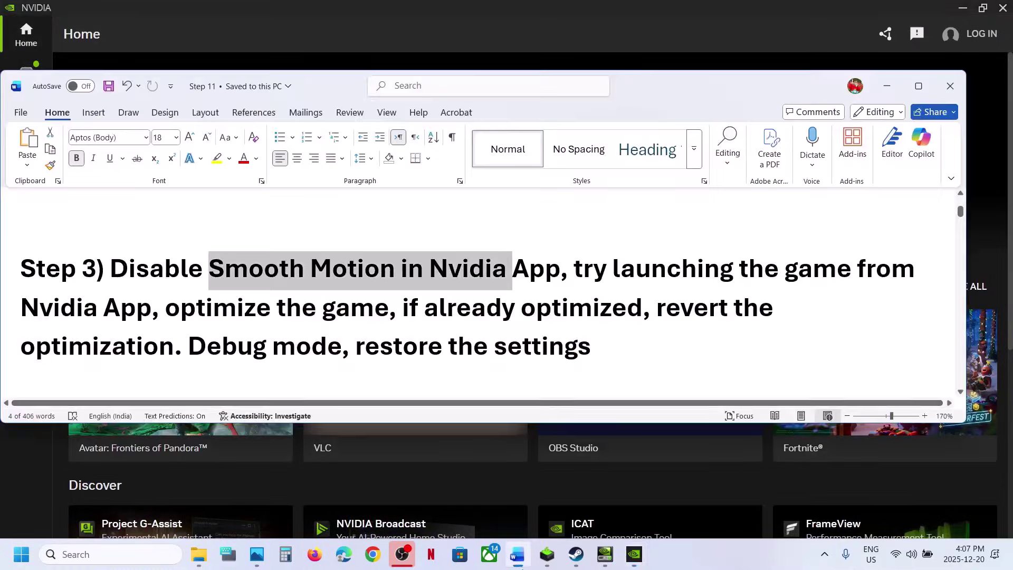
{"action": "left_click_drag", "start_coordinate": [602, 272], "coordinate": [158, 308]}
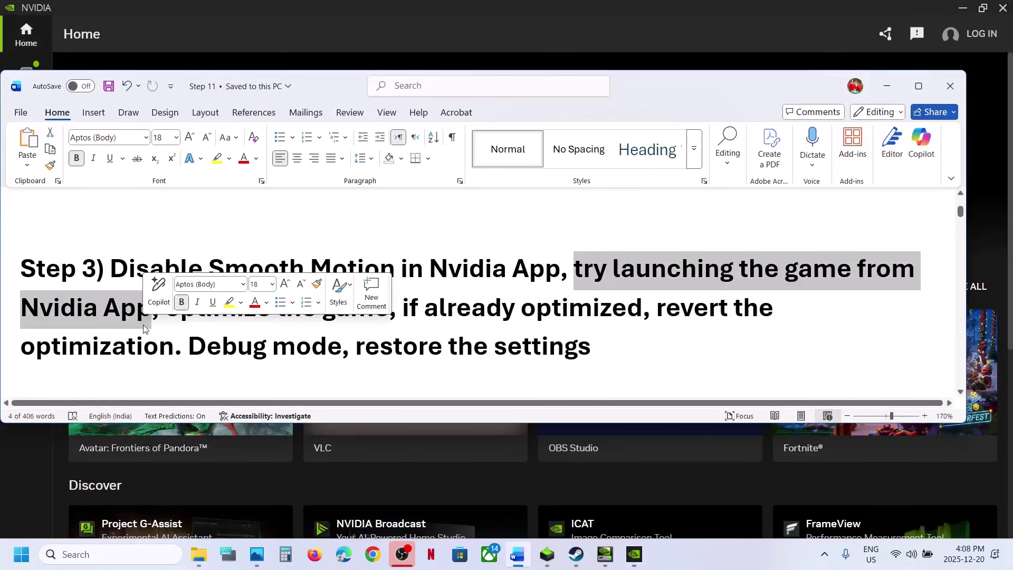
{"action": "left_click", "coordinate": [297, 39]}
{"action": "mouse_move", "coordinate": [205, 324]}
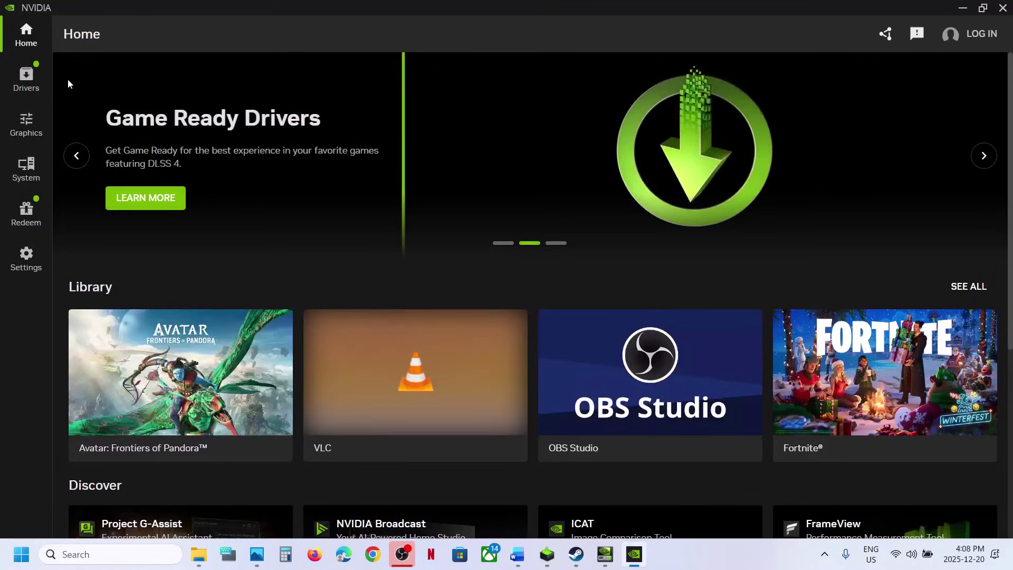
Revert VLC's optimization in Program Settings, then reselect Avatar and open NVIDIA App settings
{"action": "left_click", "coordinate": [178, 351]}
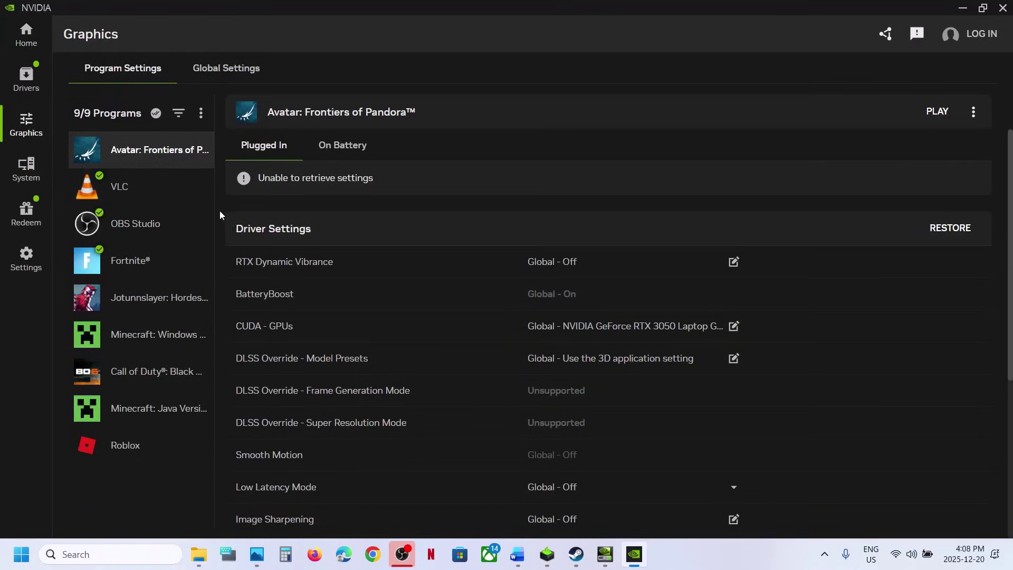
{"action": "left_click", "coordinate": [158, 189]}
{"action": "left_click", "coordinate": [937, 191]}
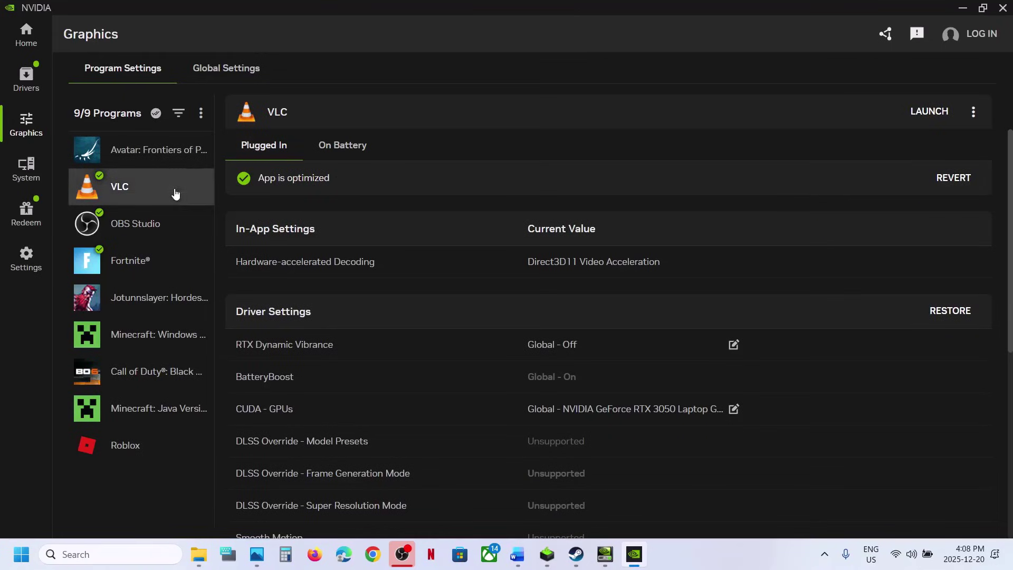
{"action": "left_click", "coordinate": [956, 180]}
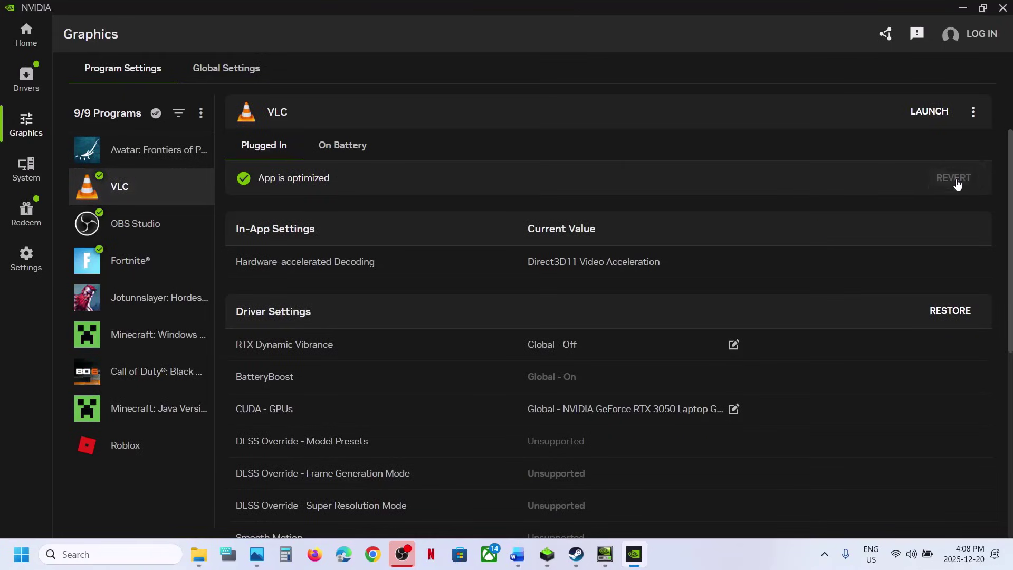
{"action": "left_click", "coordinate": [185, 157]}
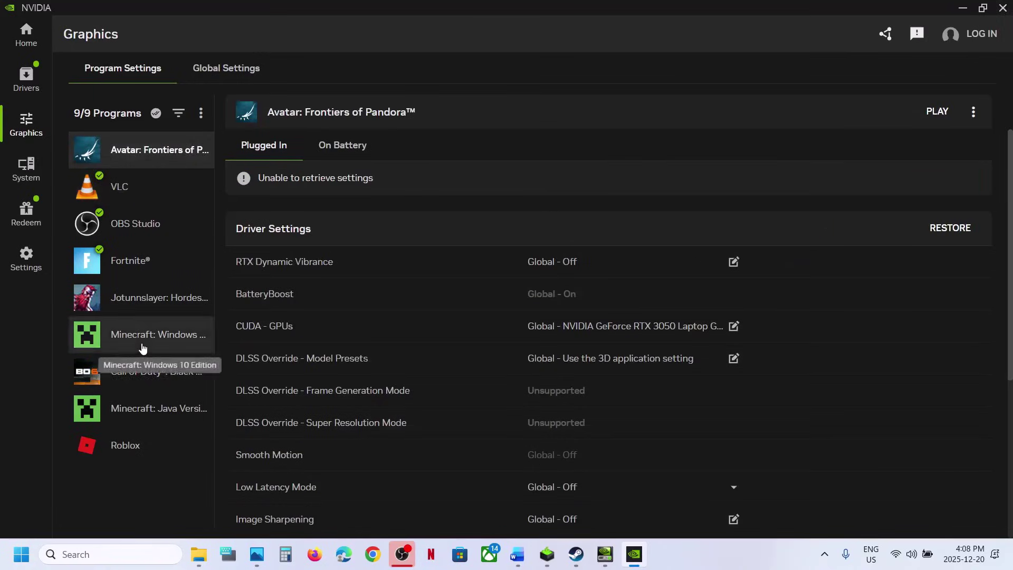
{"action": "left_click", "coordinate": [25, 258]}
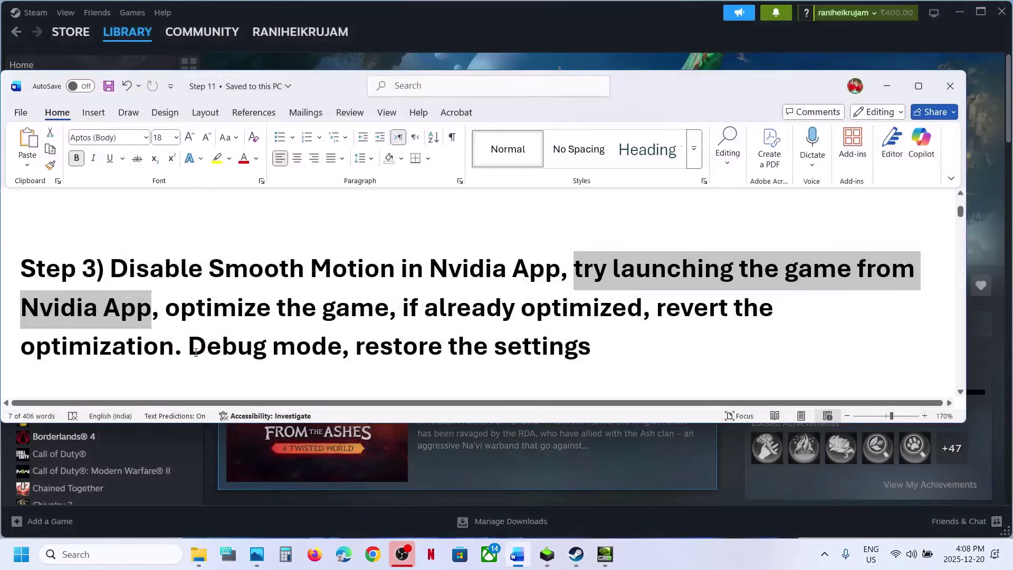
Open NVIDIA Control Panel from the desktop menu and toggle Help > Debug Mode
{"action": "left_click_drag", "start_coordinate": [196, 352], "coordinate": [327, 353]}
{"action": "key", "text": "super+d"}
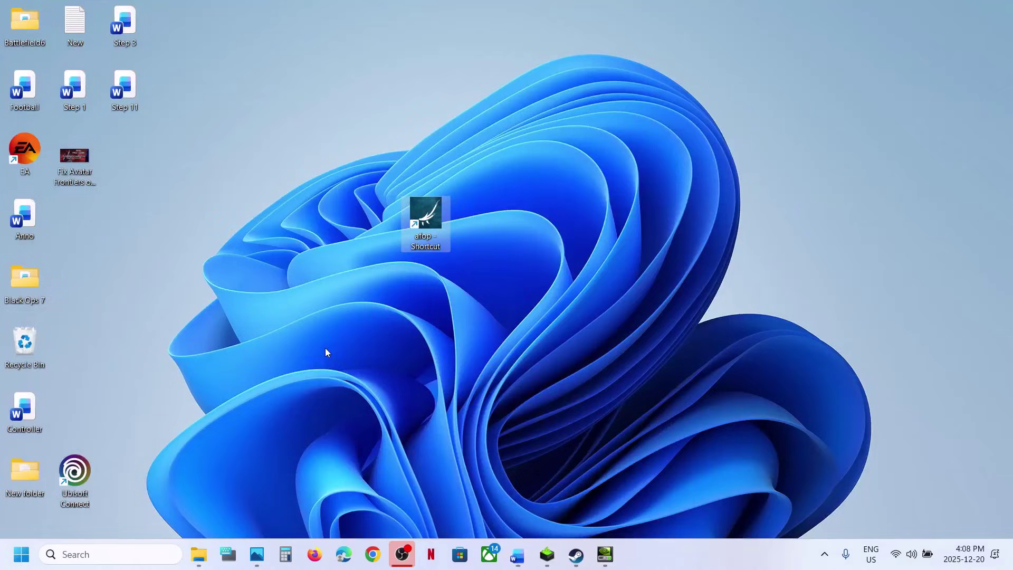
{"action": "right_click", "coordinate": [346, 288]}
{"action": "left_click", "coordinate": [416, 277]}
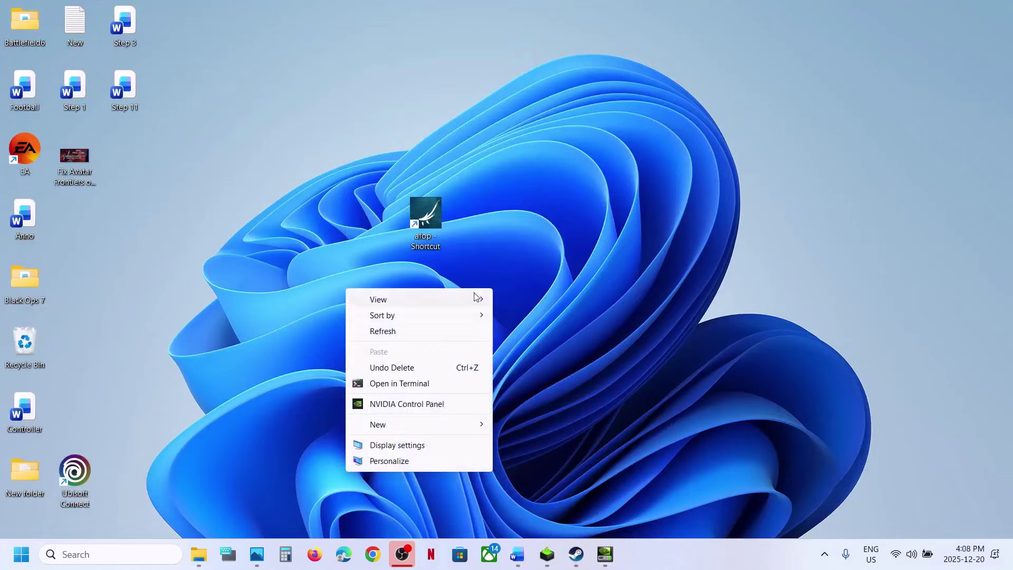
{"action": "left_click", "coordinate": [419, 404]}
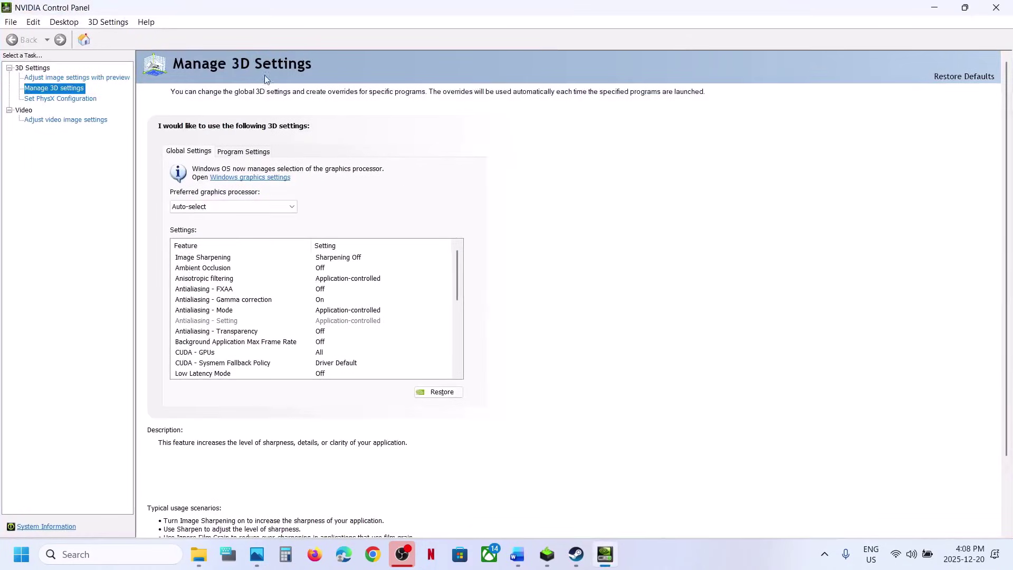
{"action": "left_click", "coordinate": [144, 22]}
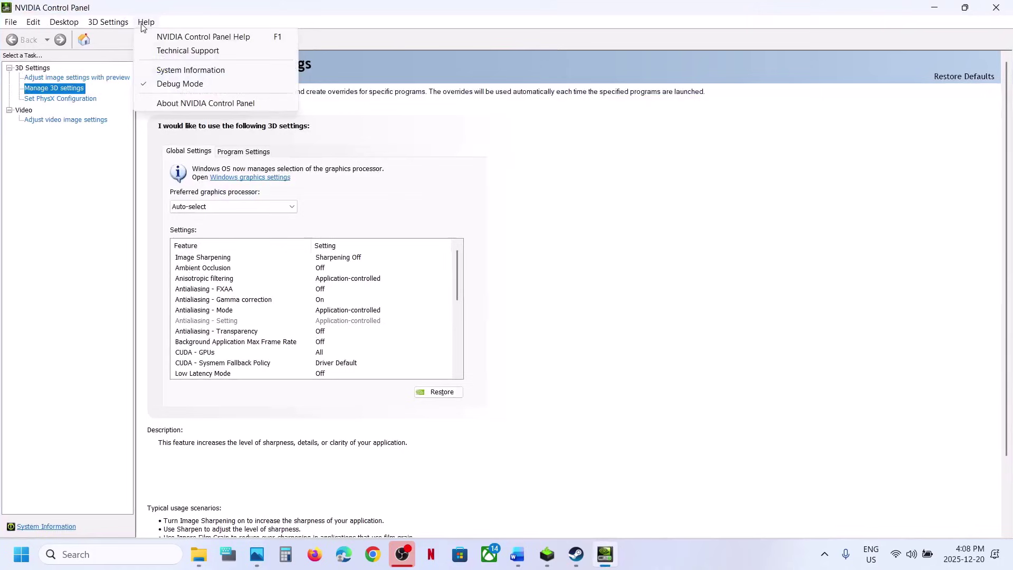
{"action": "left_click", "coordinate": [180, 84]}
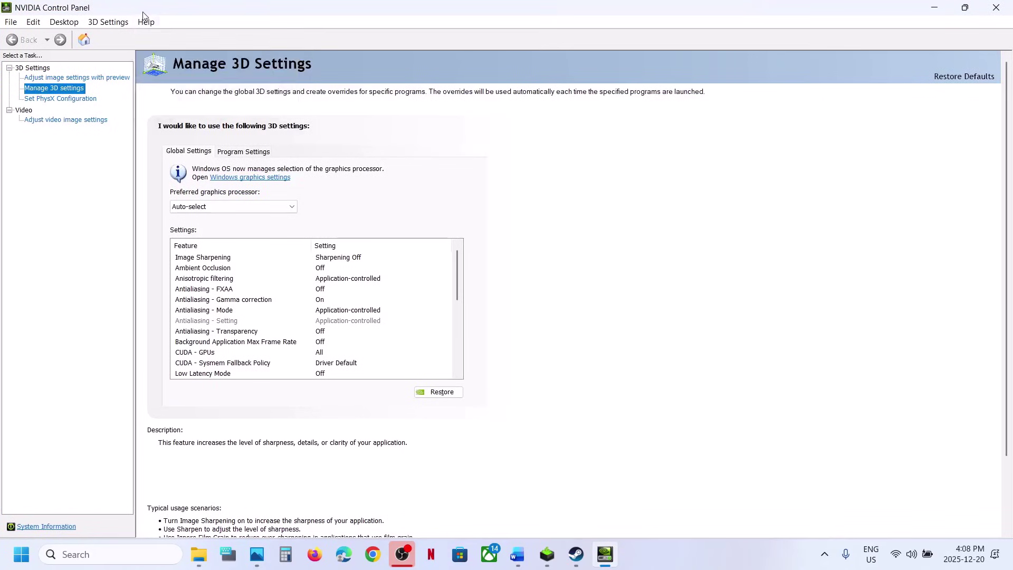
{"action": "left_click", "coordinate": [145, 22]}
{"action": "left_click", "coordinate": [162, 86]}
{"action": "left_click", "coordinate": [140, 22]}
{"action": "left_click", "coordinate": [174, 85]}
Restore the global 3D settings to defaults, confirm Yes, and apply
{"action": "left_click", "coordinate": [517, 554]}
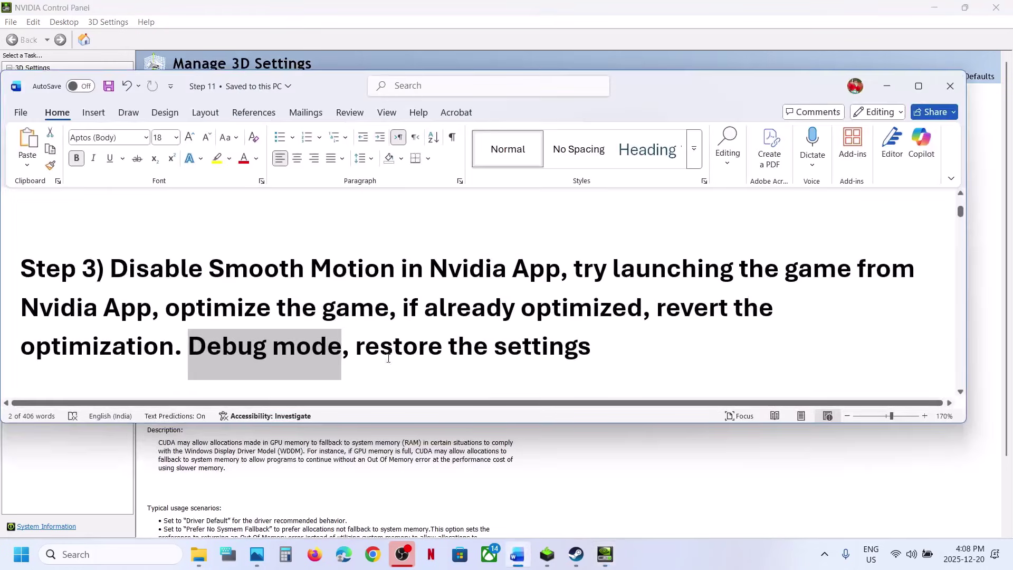
{"action": "left_click_drag", "start_coordinate": [356, 349], "coordinate": [591, 348]}
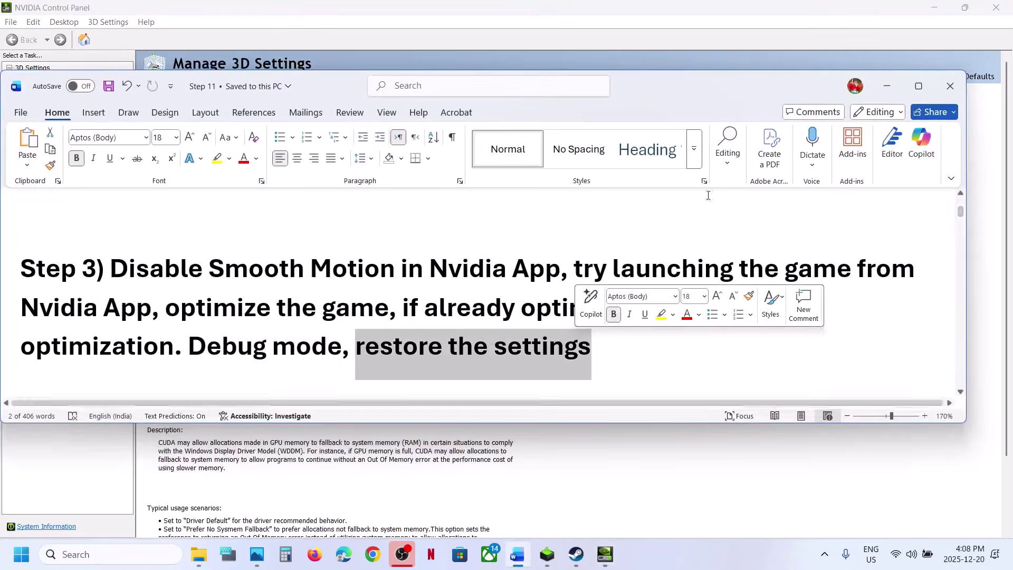
{"action": "left_click", "coordinate": [887, 86]}
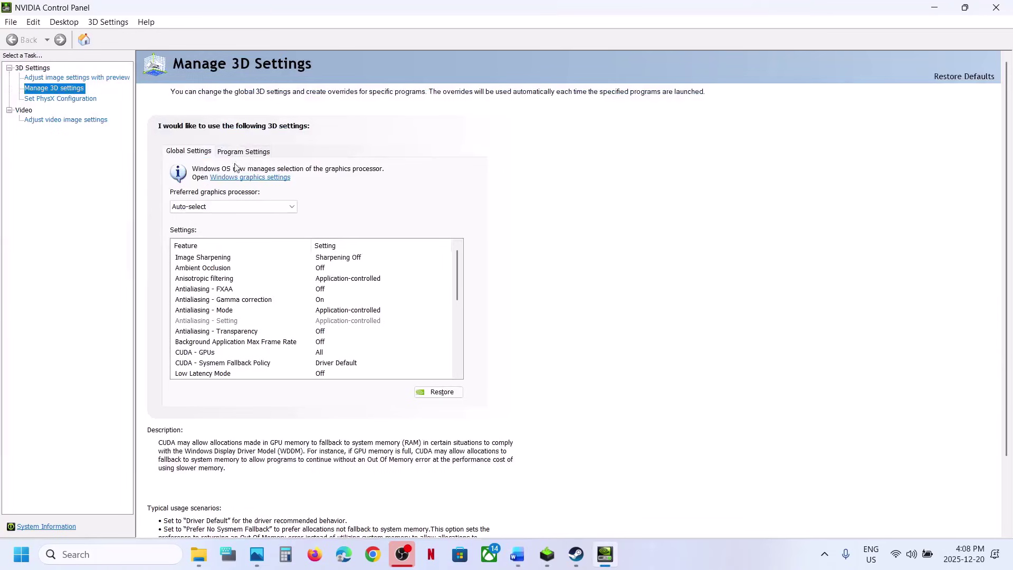
{"action": "left_click", "coordinate": [443, 392]}
{"action": "left_click", "coordinate": [585, 290]}
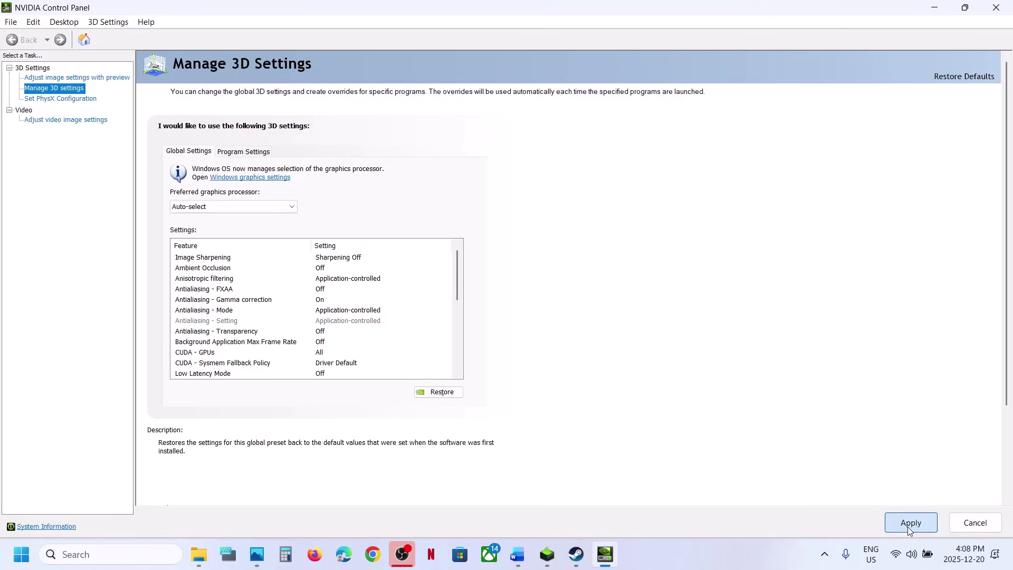
{"action": "left_click", "coordinate": [909, 524]}
Close NVIDIA Control Panel and pick out UbisoftConnectInstaller in the Step 4 notes
{"action": "left_click", "coordinate": [995, 8]}
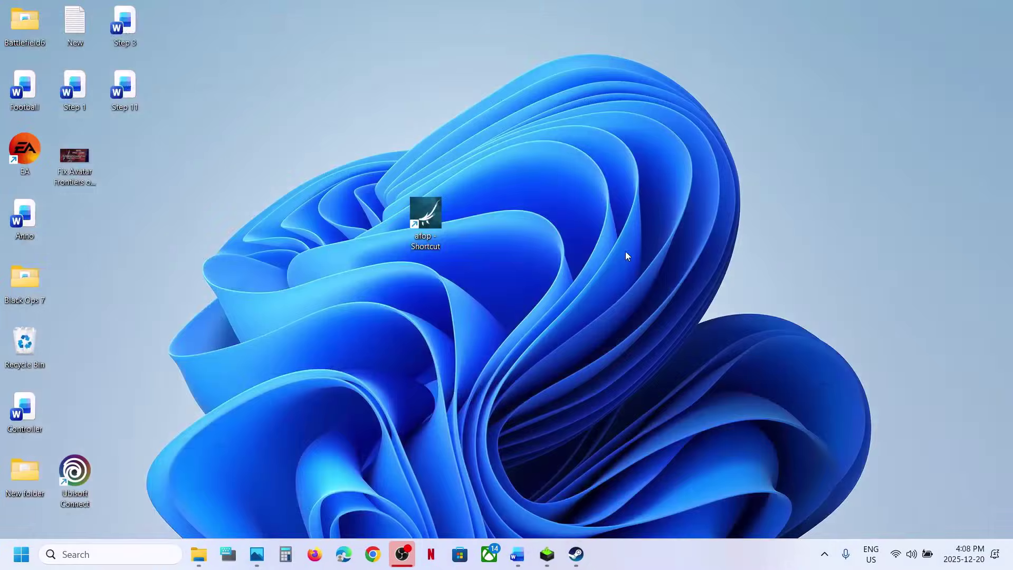
{"action": "left_click", "coordinate": [576, 566]}
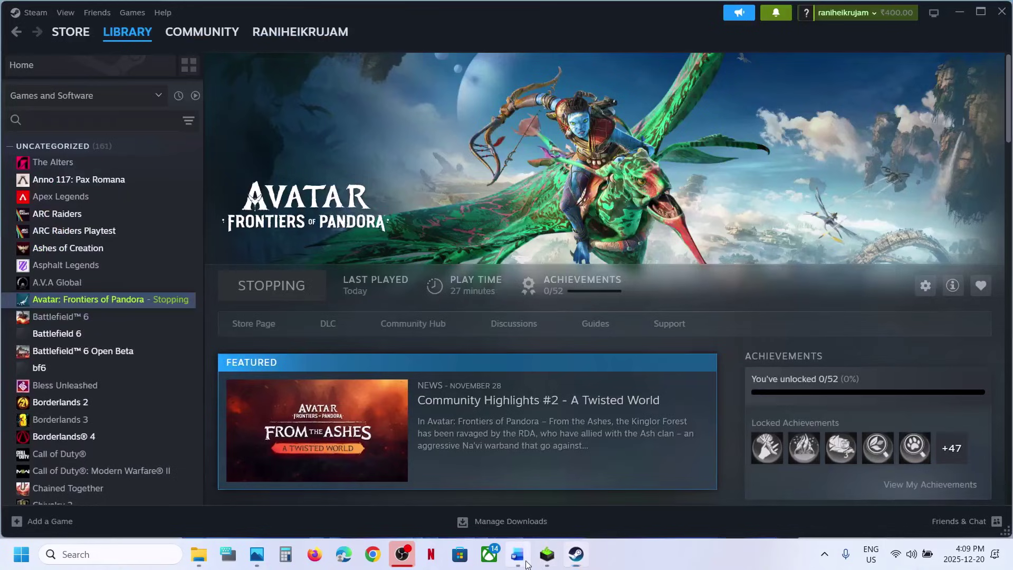
{"action": "left_click", "coordinate": [517, 554]}
{"action": "scroll", "coordinate": [405, 330], "scroll_direction": "down", "scroll_amount": 5}
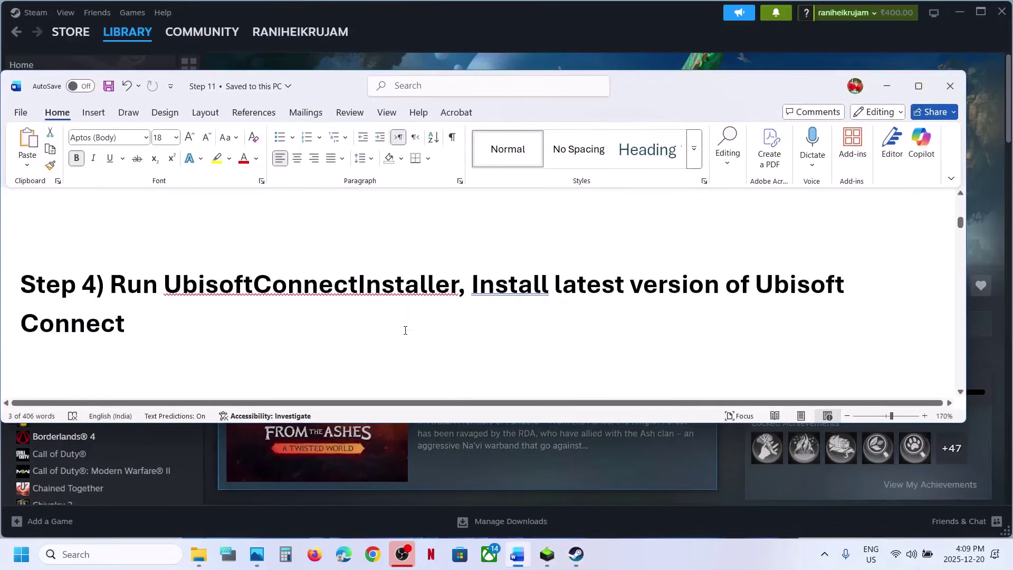
{"action": "double_click", "coordinate": [204, 284]}
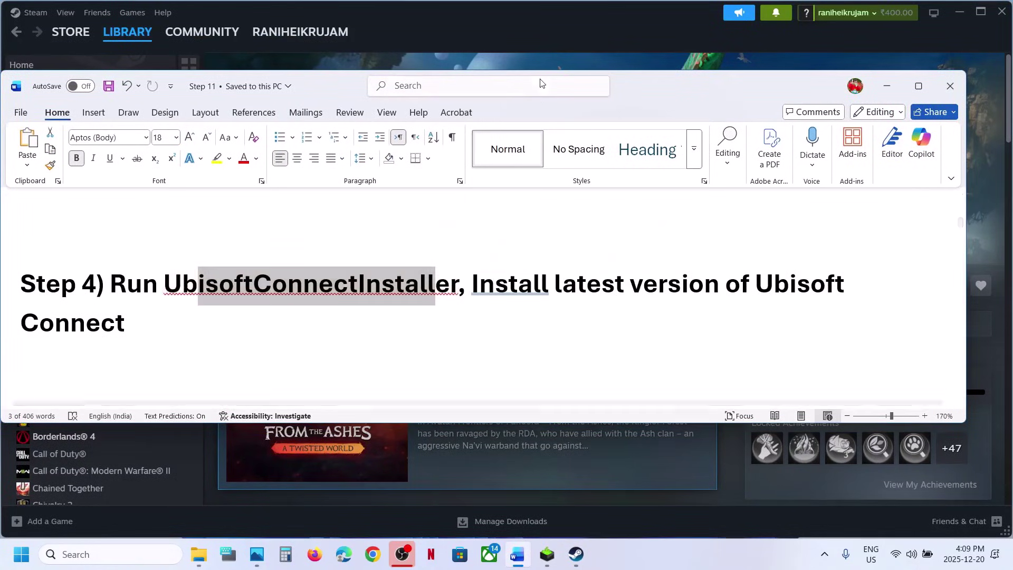
{"action": "left_click", "coordinate": [532, 58]}
Check the Ubisoft Connect tray options, then open Avatar's local files folder from Steam
{"action": "left_click", "coordinate": [825, 564]}
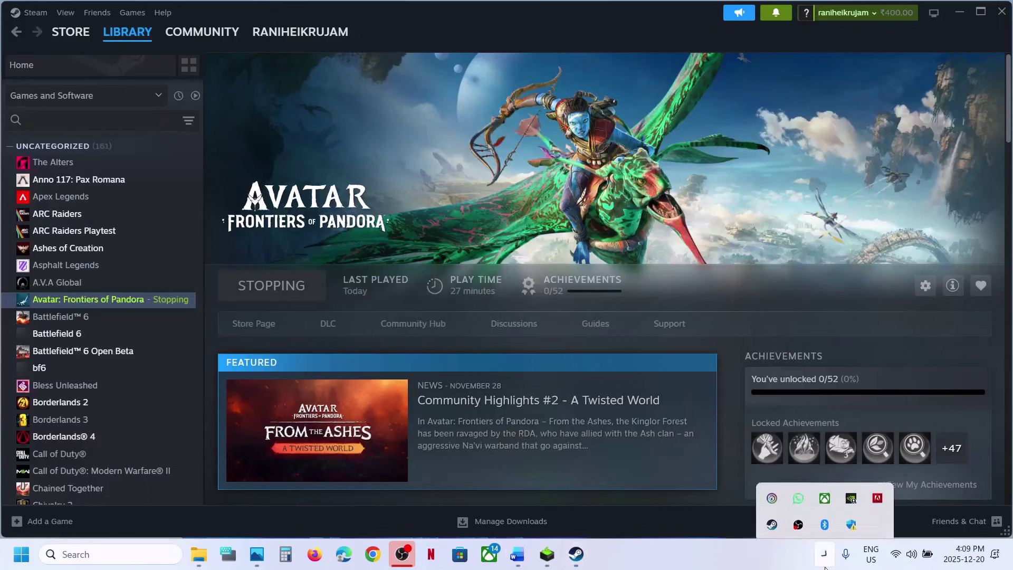
{"action": "right_click", "coordinate": [772, 488]}
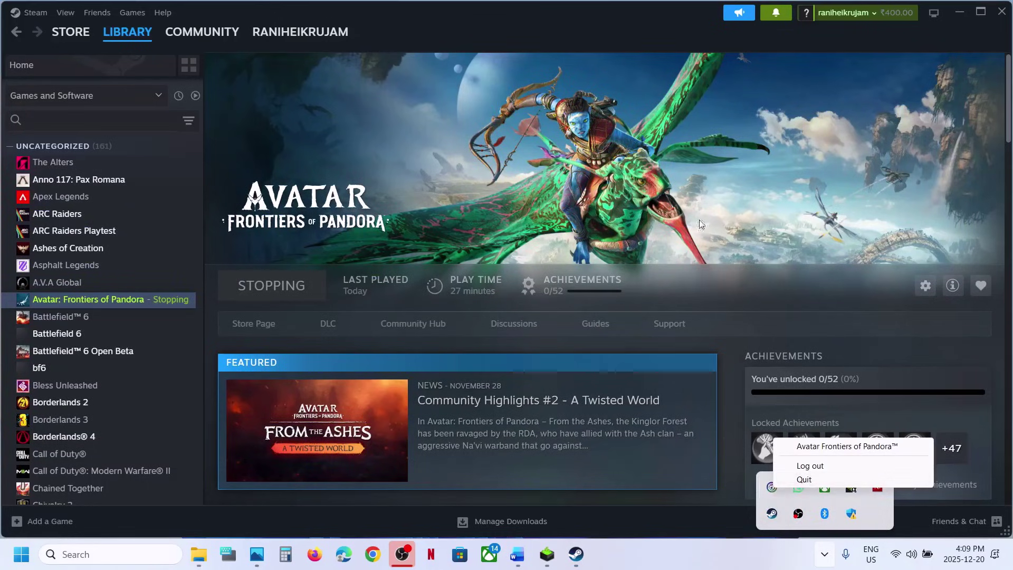
{"action": "left_click", "coordinate": [625, 141]}
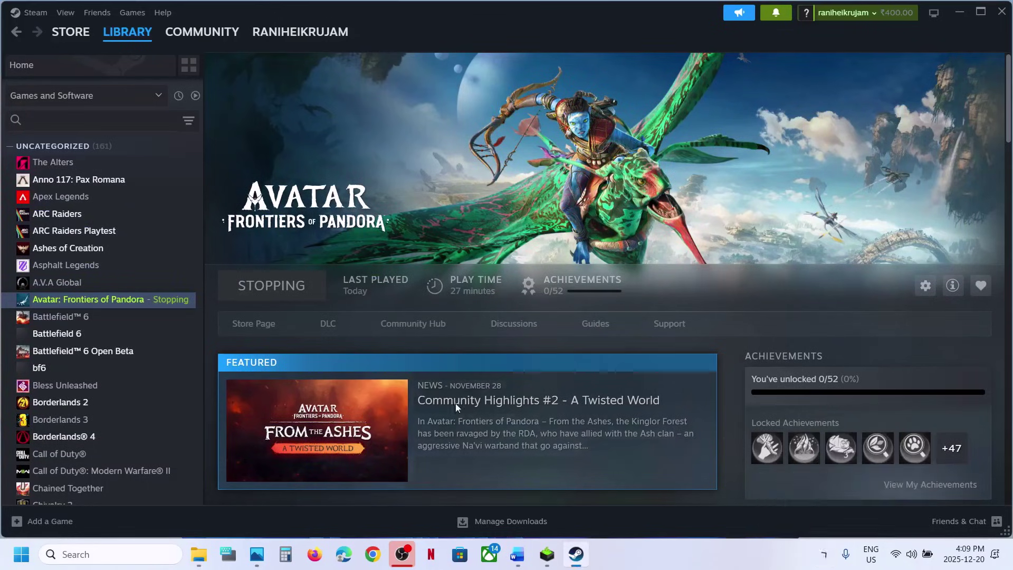
{"action": "right_click", "coordinate": [157, 309]}
{"action": "mouse_move", "coordinate": [211, 362]}
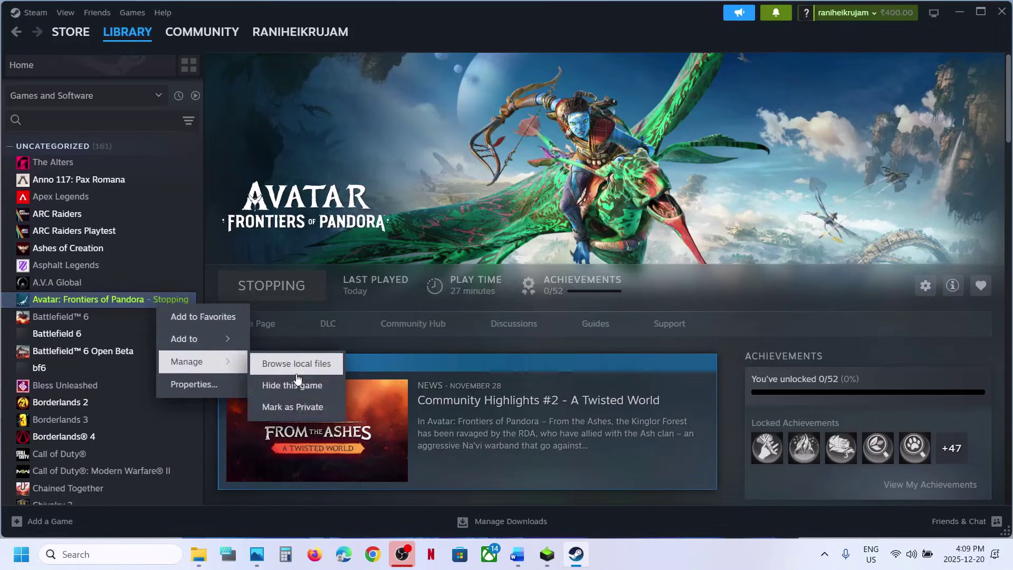
{"action": "left_click", "coordinate": [296, 369]}
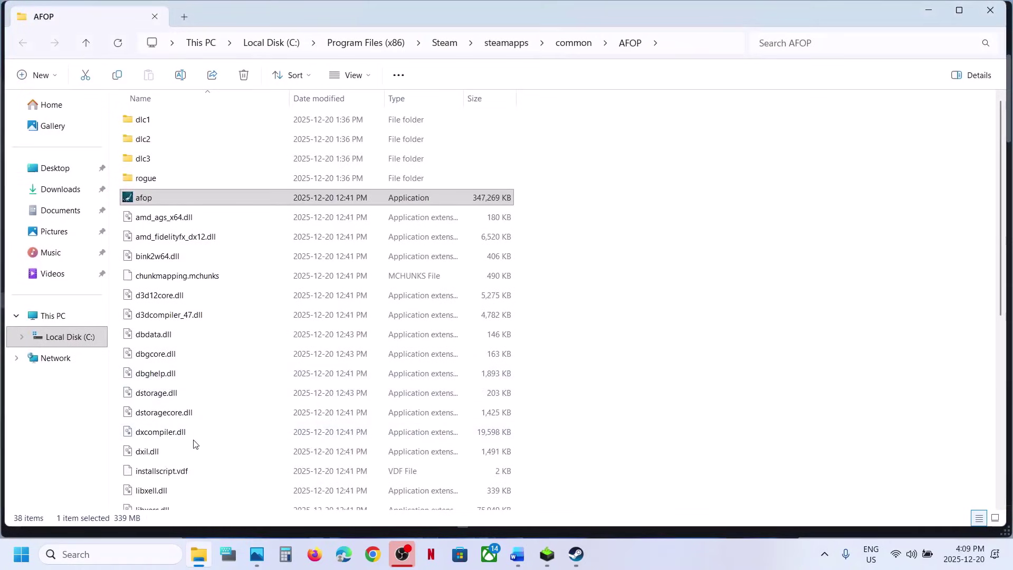
Run UbisoftConnectInstaller from the AFOP folder as administrator and accept its licence
{"action": "scroll", "coordinate": [179, 459], "scroll_direction": "down", "scroll_amount": 6}
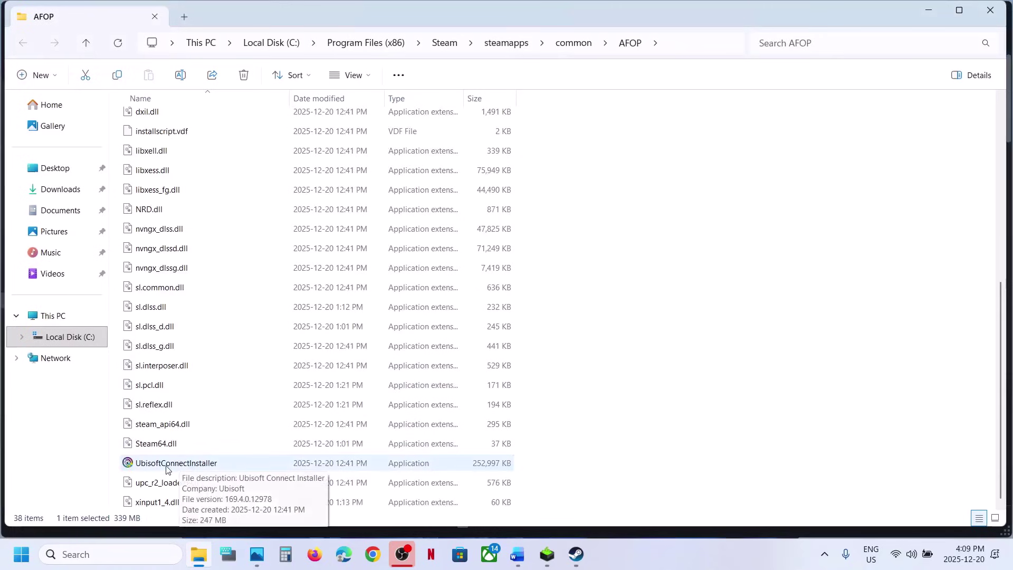
{"action": "left_click", "coordinate": [167, 469]}
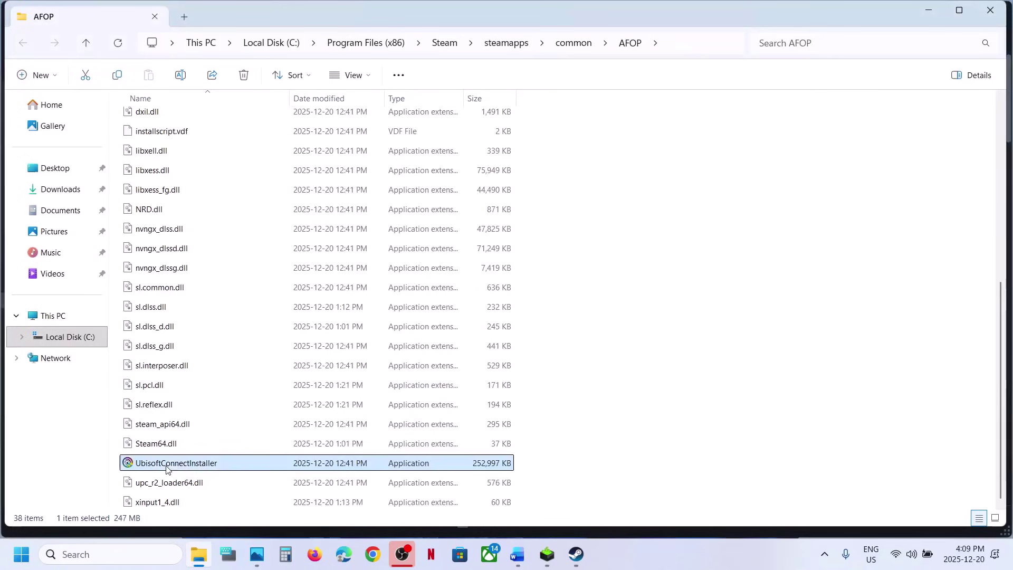
{"action": "right_click", "coordinate": [202, 469]}
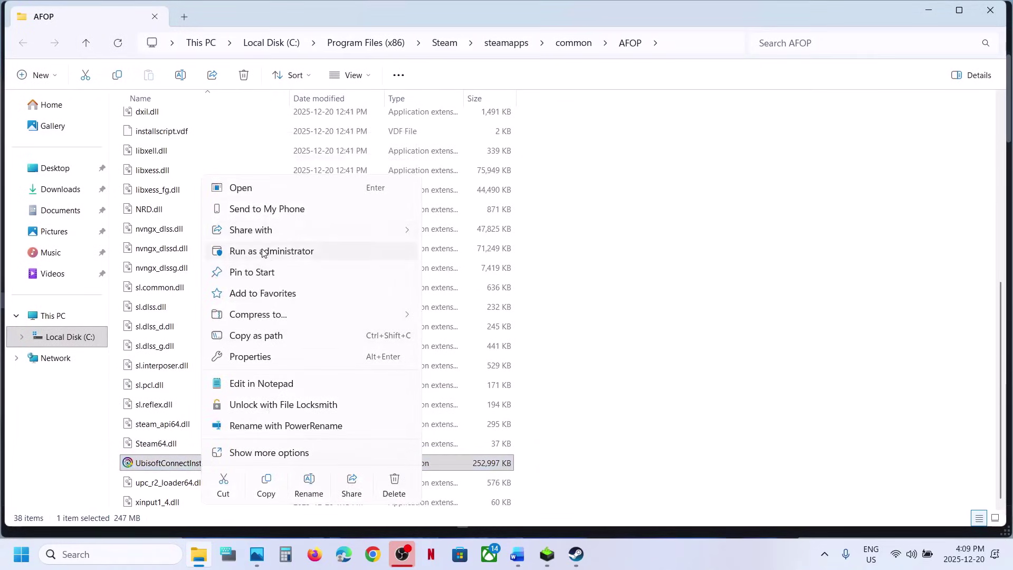
{"action": "left_click", "coordinate": [265, 252]}
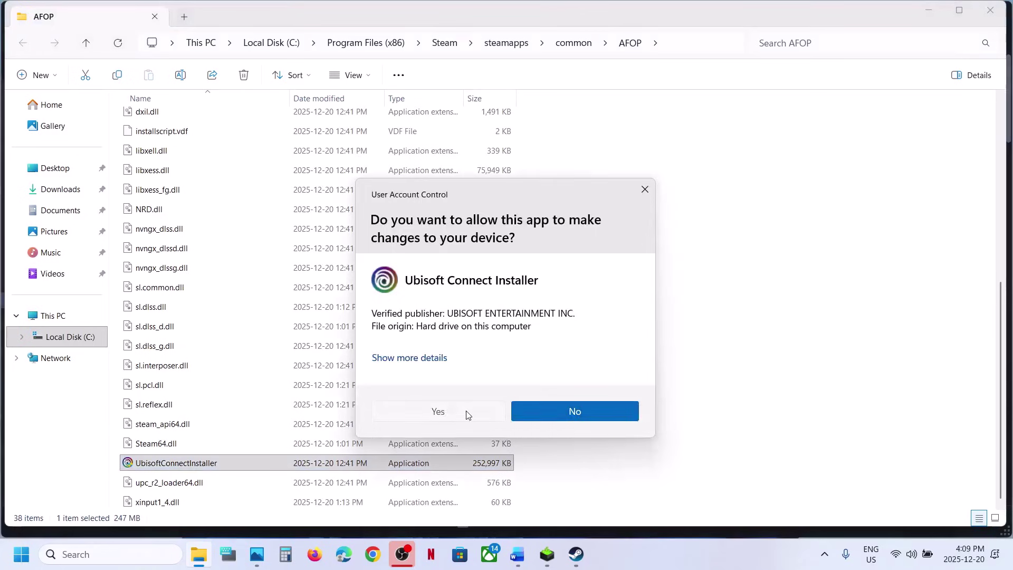
{"action": "left_click", "coordinate": [468, 412]}
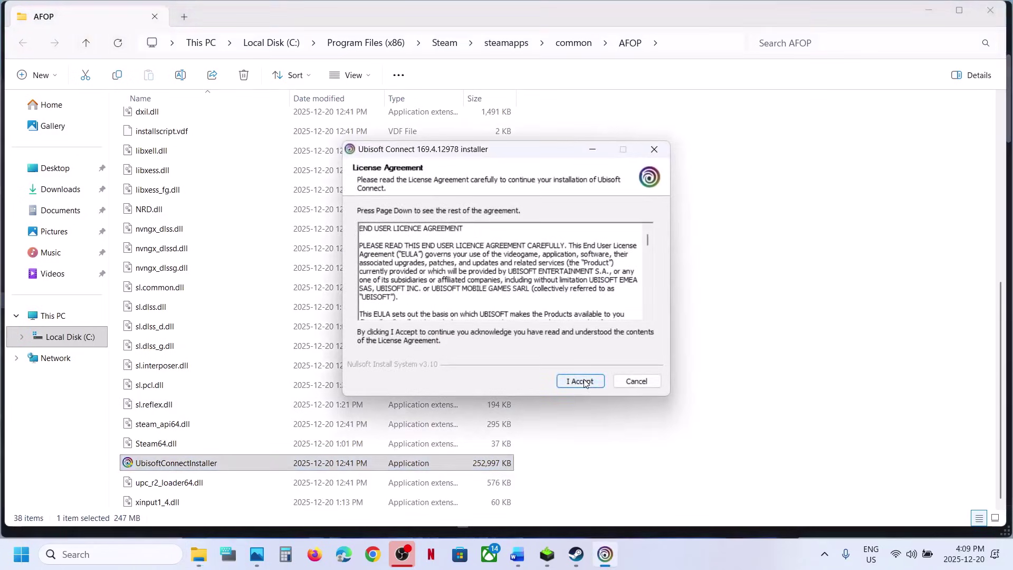
{"action": "left_click", "coordinate": [580, 381]}
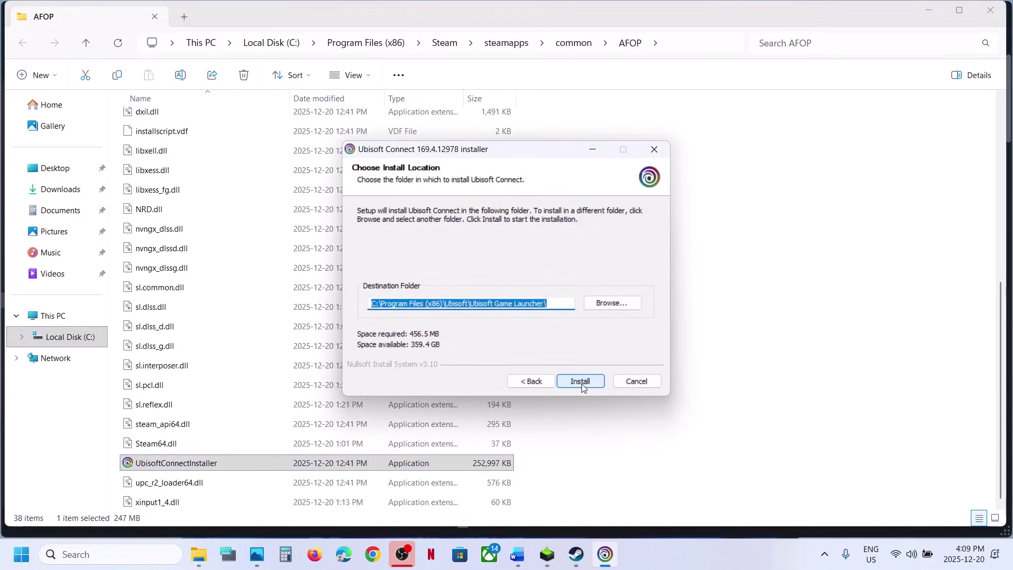
Return to the AFOP game folder after checking the background apps in the tray
{"action": "left_click", "coordinate": [723, 376]}
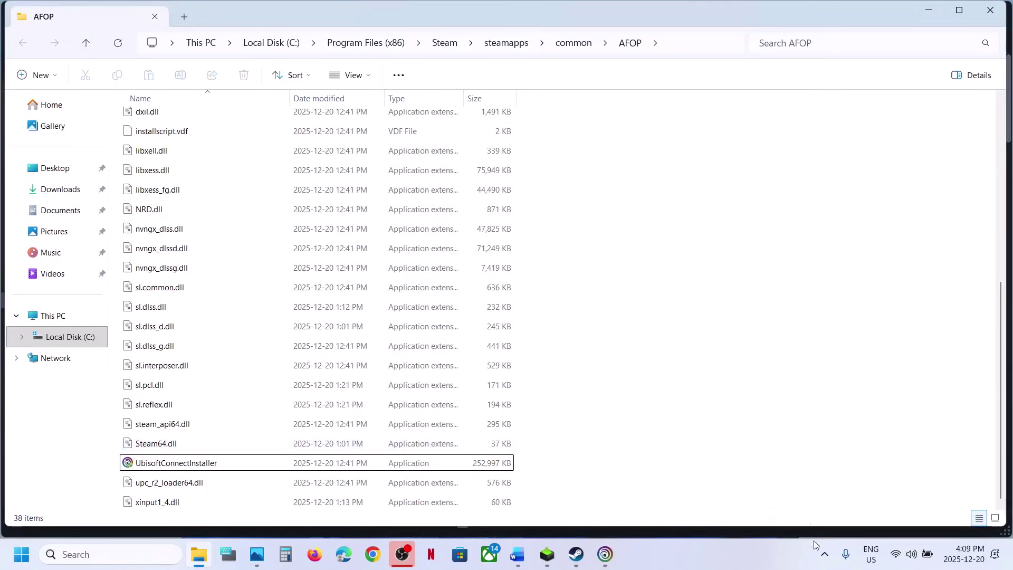
{"action": "left_click", "coordinate": [825, 554]}
{"action": "left_click", "coordinate": [657, 384]}
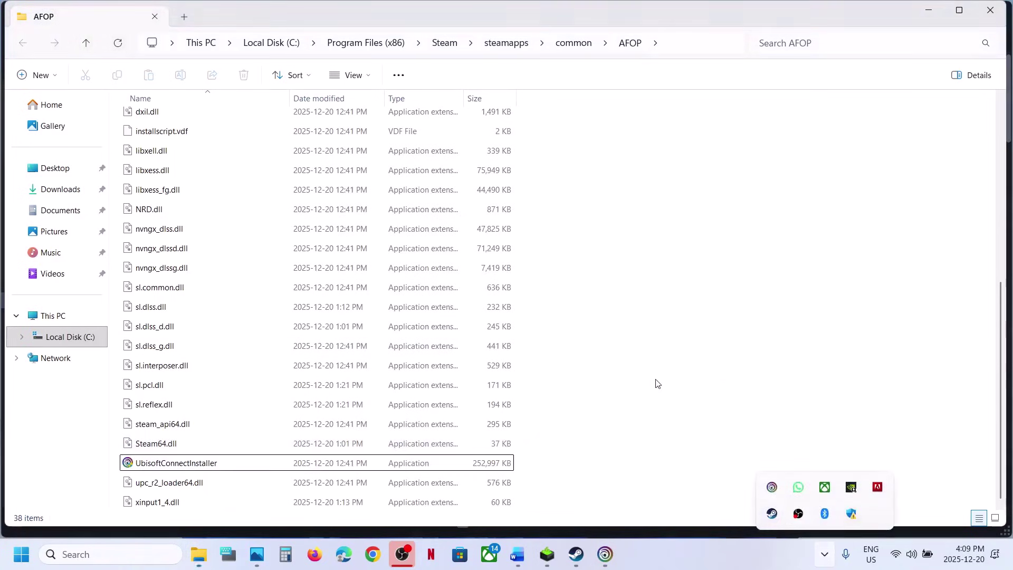
Select and copy the words 'Ubisoft Connect' from Step 4 in the Word notes
{"action": "left_click", "coordinate": [517, 554]}
{"action": "left_click", "coordinate": [529, 310]}
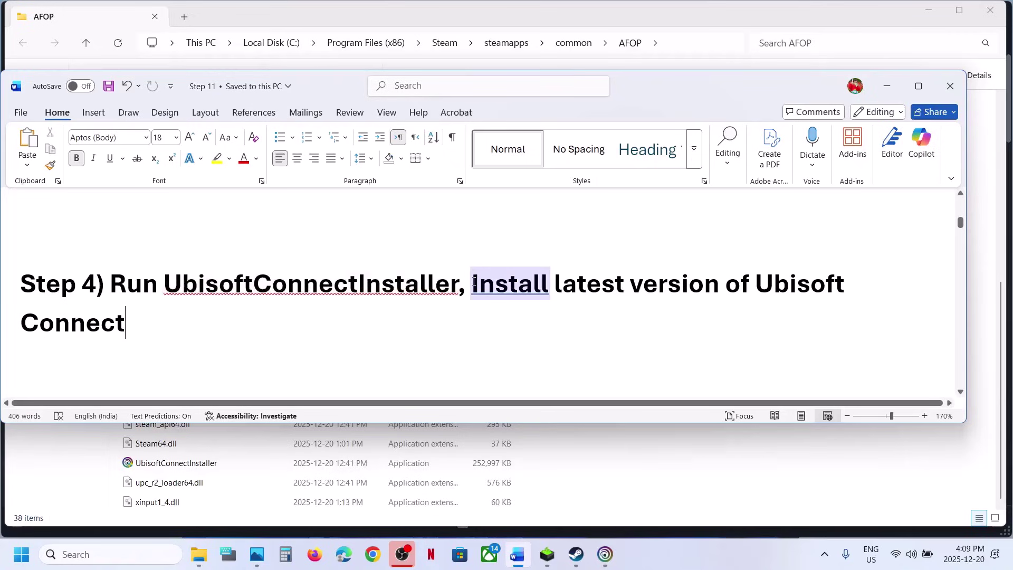
{"action": "left_click_drag", "start_coordinate": [474, 281], "coordinate": [635, 310]}
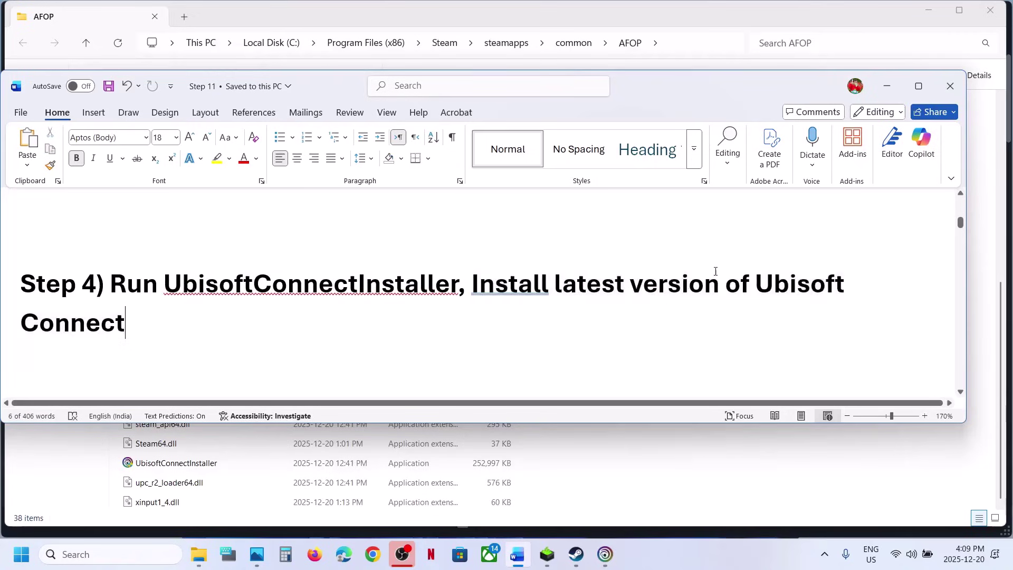
{"action": "left_click_drag", "start_coordinate": [759, 280], "coordinate": [139, 323]}
{"action": "key", "text": "ctrl+c"}
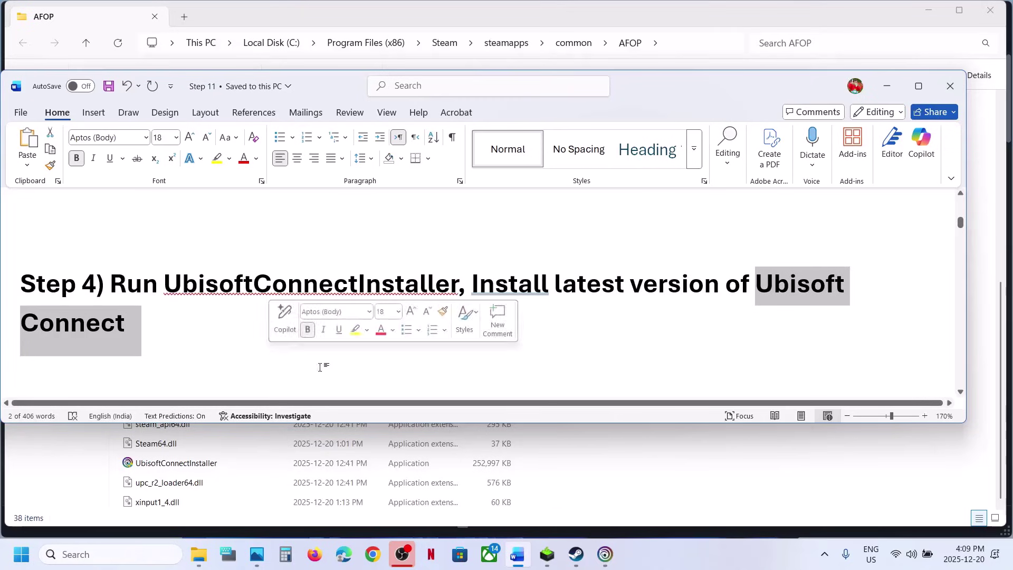
Search Google for 'Ubisoft Connect' in Chrome
{"action": "left_click", "coordinate": [372, 557]}
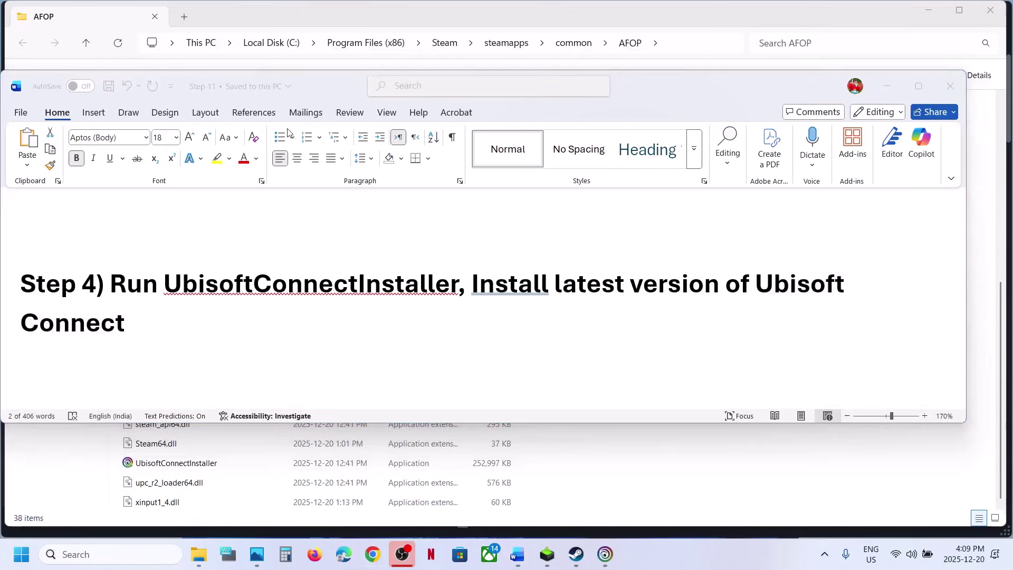
{"action": "key", "text": "ctrl+v"}
{"action": "key", "text": "Return"}
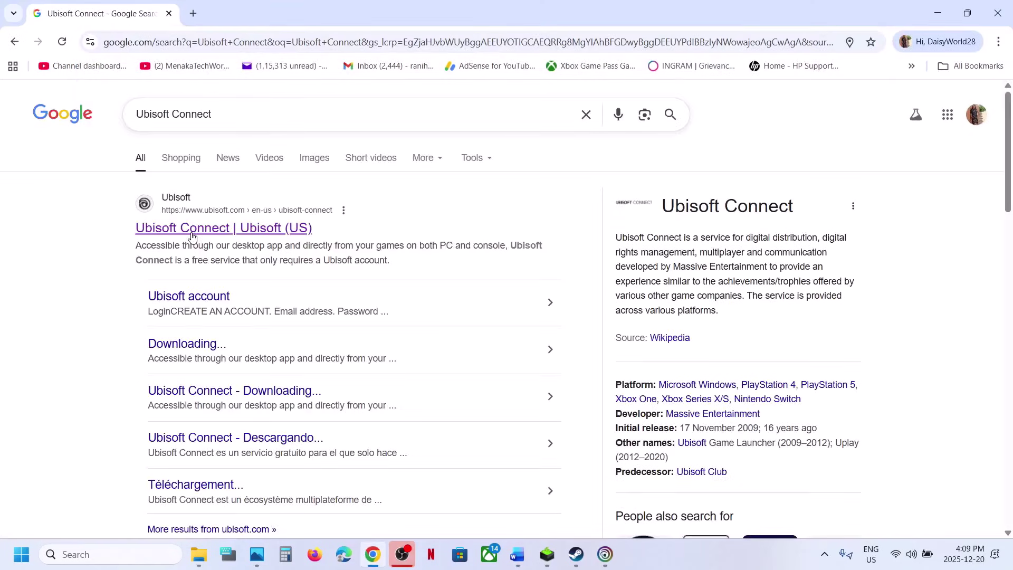
Download the 247 MB Ubisoft Connect installer from the official Ubisoft Connect page, then return to Word
{"action": "left_click", "coordinate": [192, 233]}
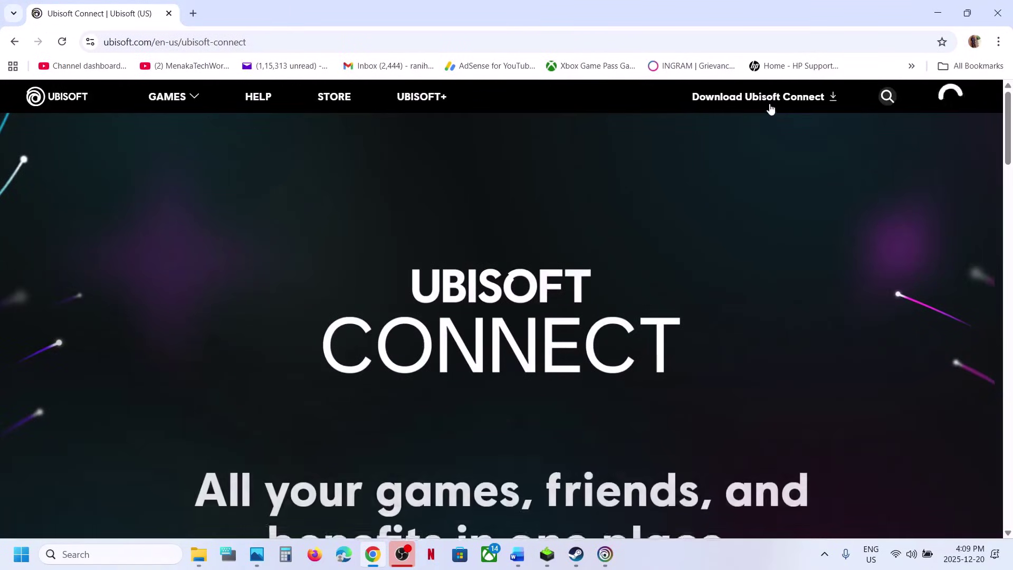
{"action": "left_click", "coordinate": [762, 102]}
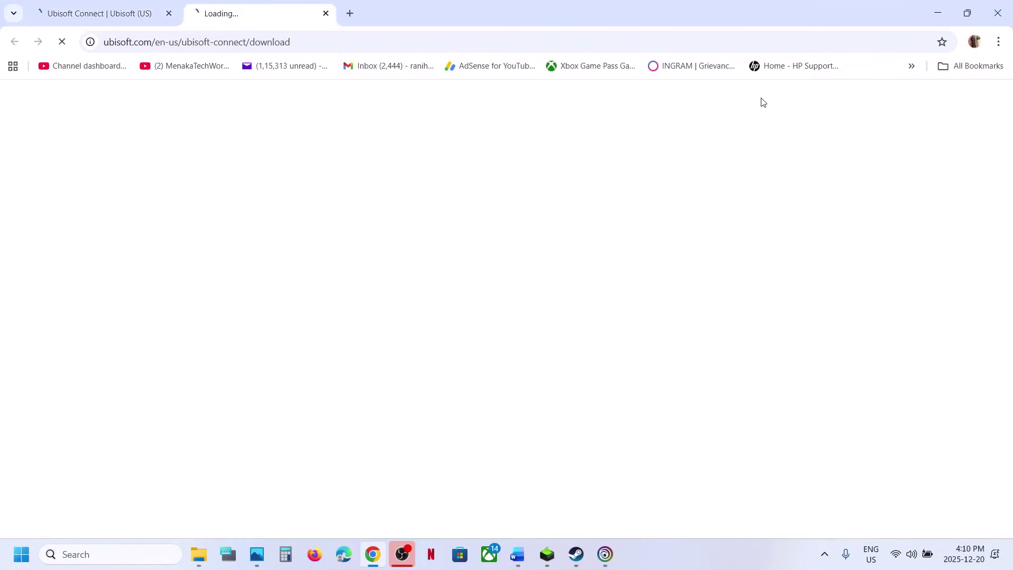
{"action": "left_click", "coordinate": [825, 561]}
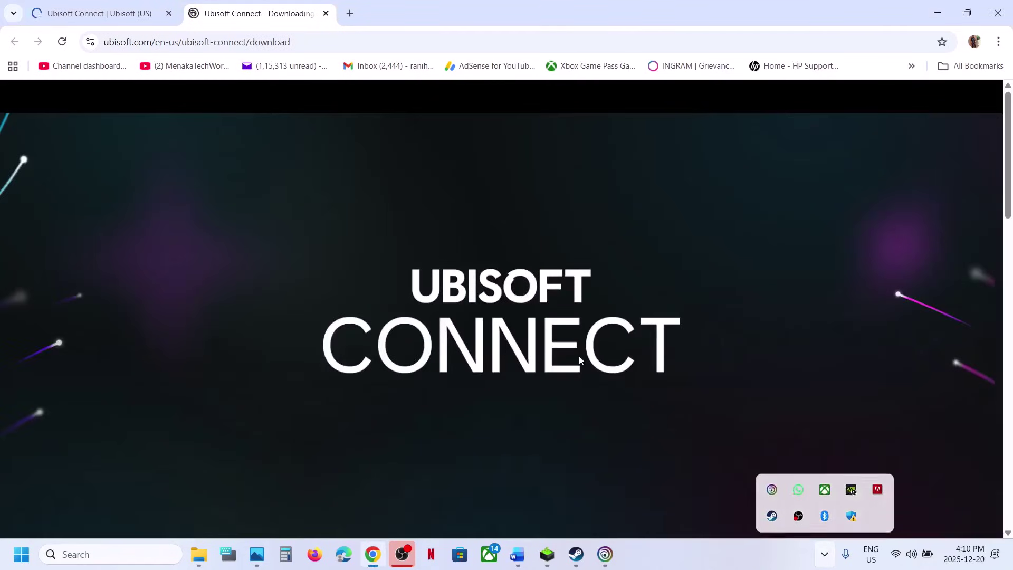
{"action": "left_click", "coordinate": [578, 355]}
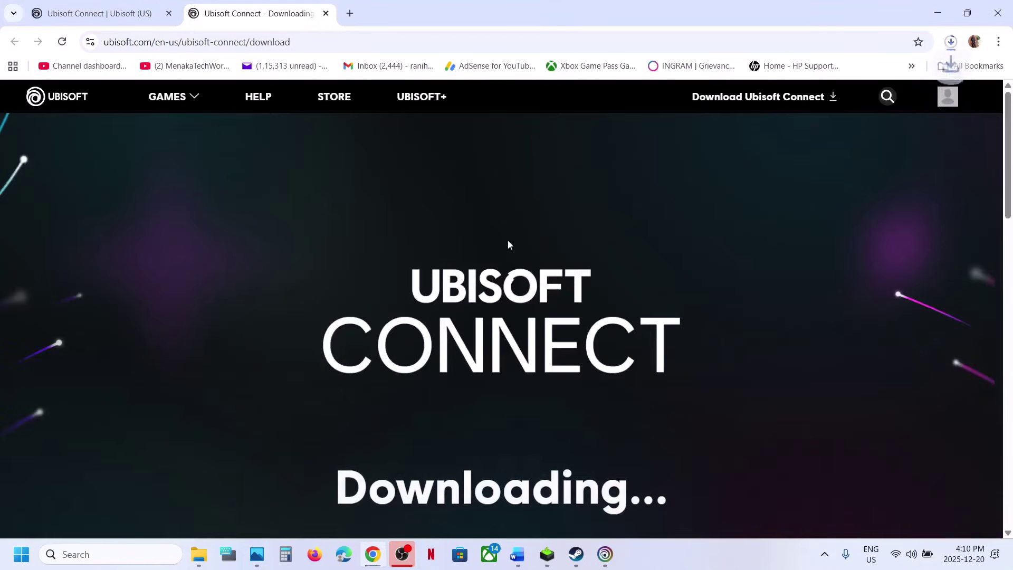
{"action": "left_click", "coordinate": [952, 43]}
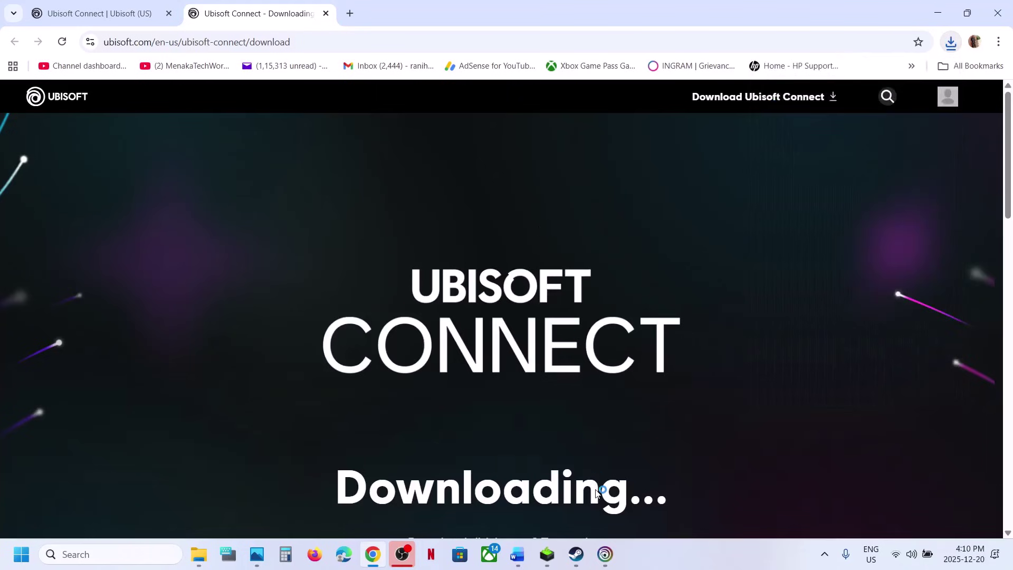
{"action": "left_click", "coordinate": [531, 556]}
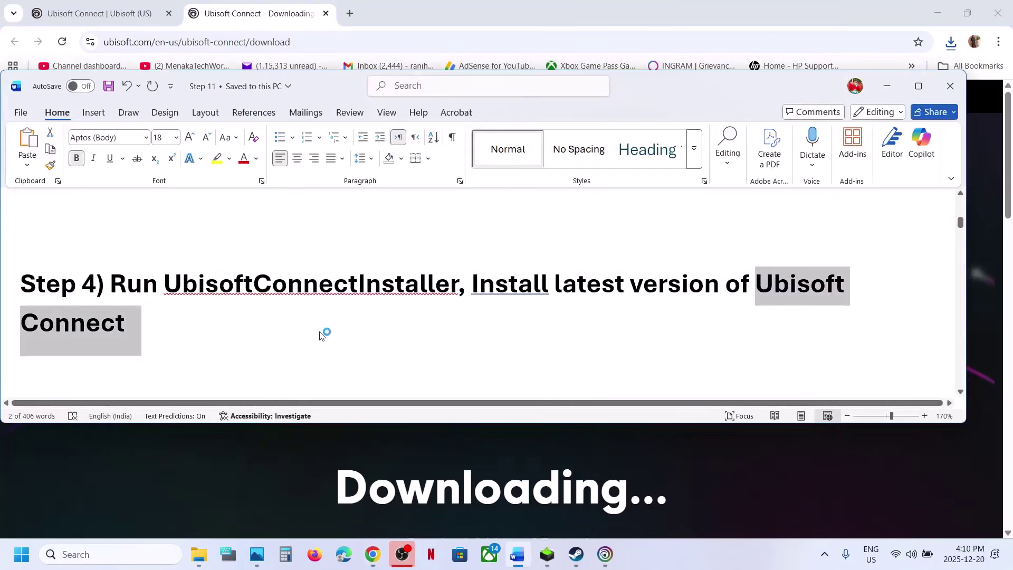
Confirm in the Ubisoft Connect library that Avatar: Frontiers of Pandora is installed and running, then return to Chrome
{"action": "scroll", "coordinate": [319, 335], "scroll_direction": "down", "scroll_amount": 2}
{"action": "left_click_drag", "start_coordinate": [109, 287], "coordinate": [549, 290]}
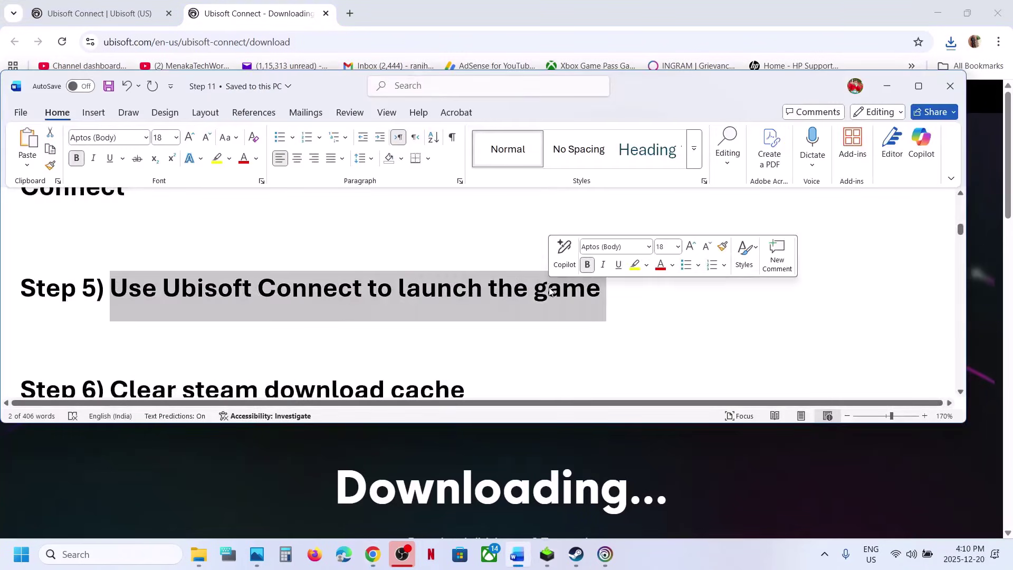
{"action": "left_click", "coordinate": [610, 563]}
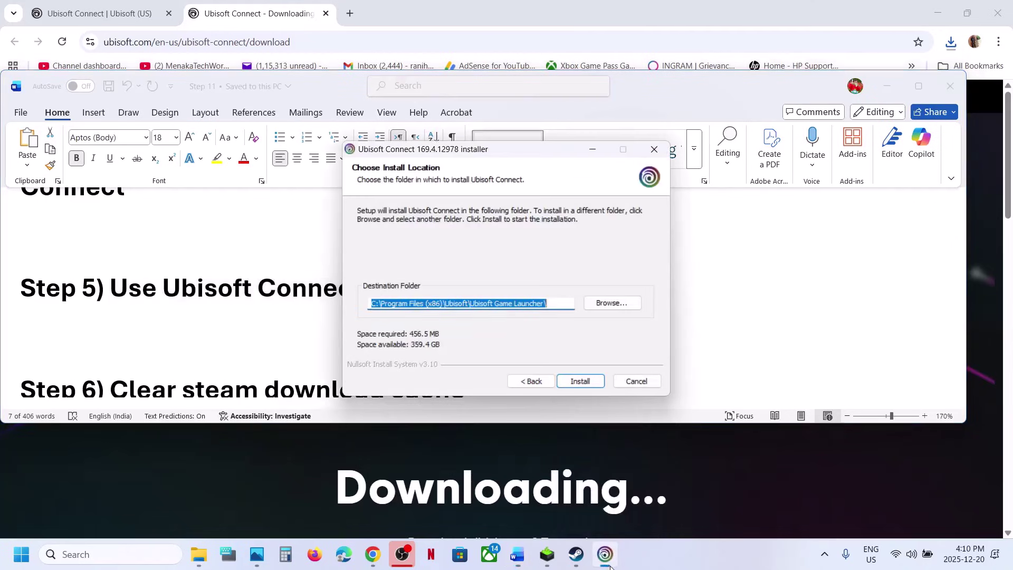
{"action": "left_click", "coordinate": [826, 555]}
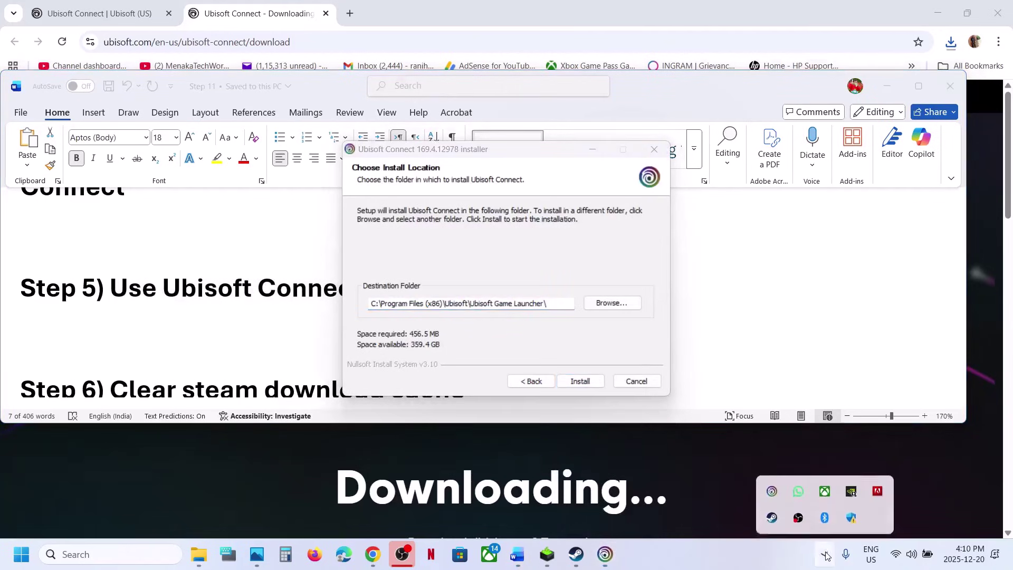
{"action": "left_click", "coordinate": [773, 488]}
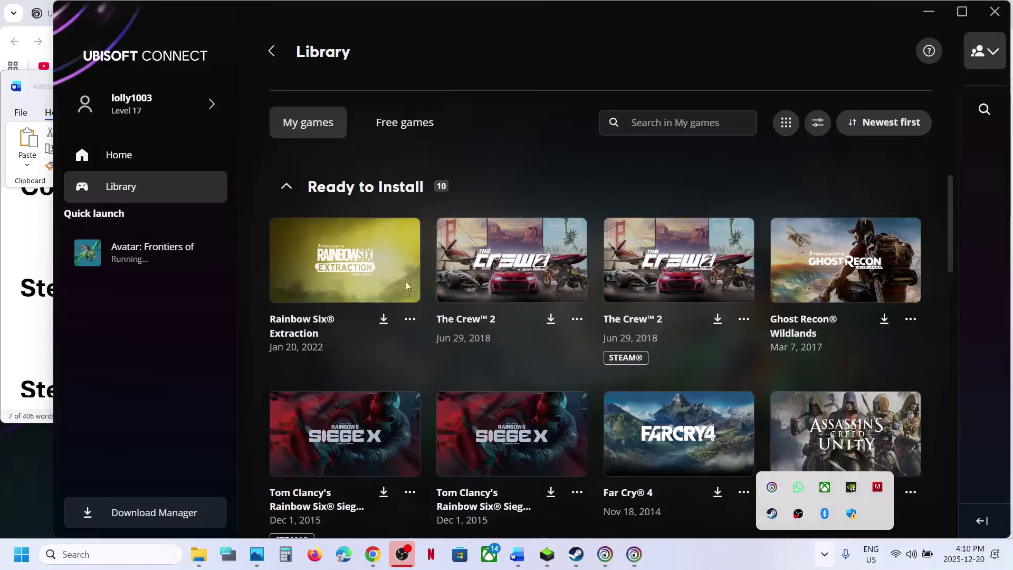
{"action": "left_click", "coordinate": [121, 195]}
{"action": "scroll", "coordinate": [452, 345], "scroll_direction": "down", "scroll_amount": 15}
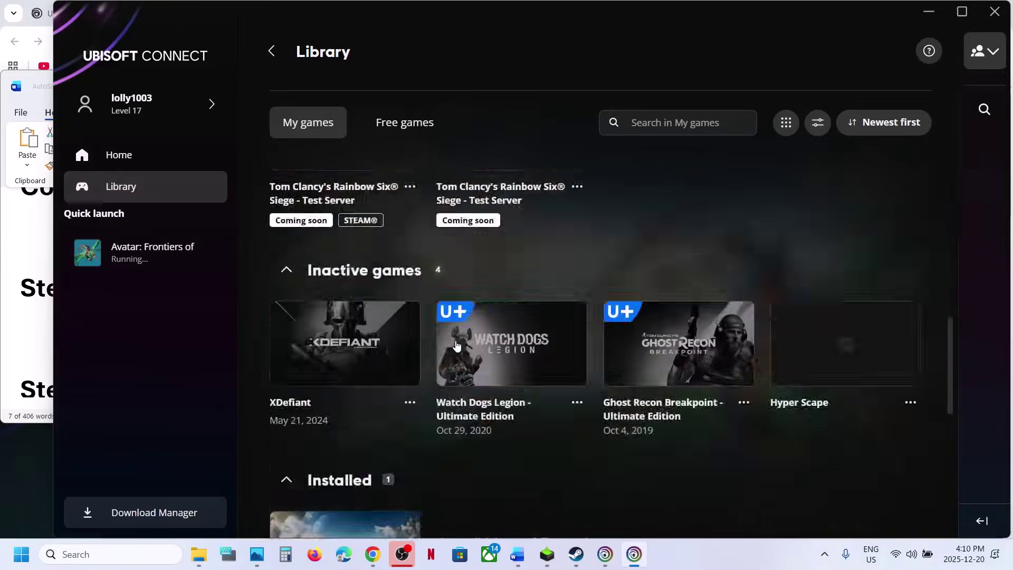
{"action": "scroll", "coordinate": [457, 343], "scroll_direction": "up", "scroll_amount": 2}
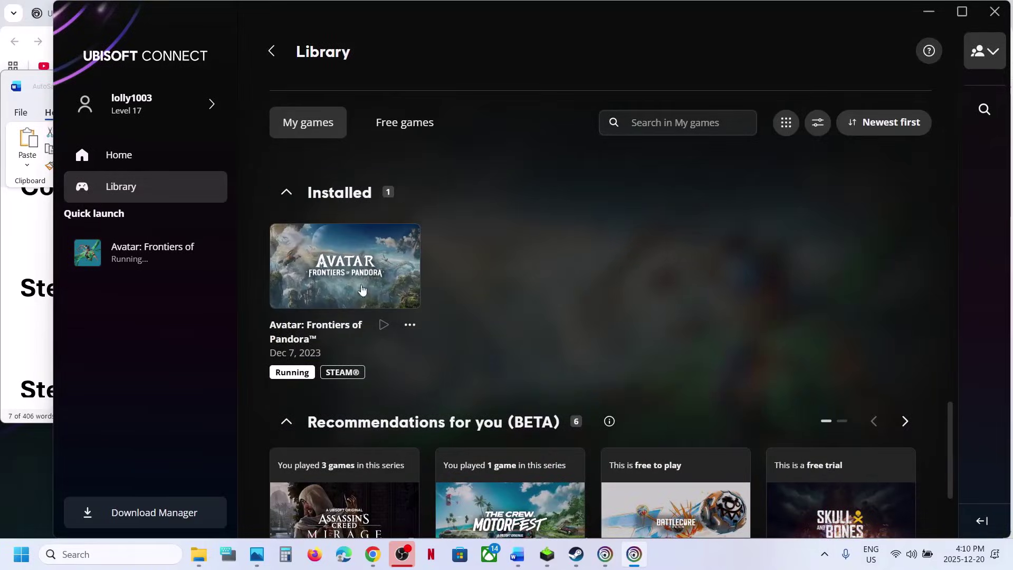
{"action": "left_click", "coordinate": [36, 473]}
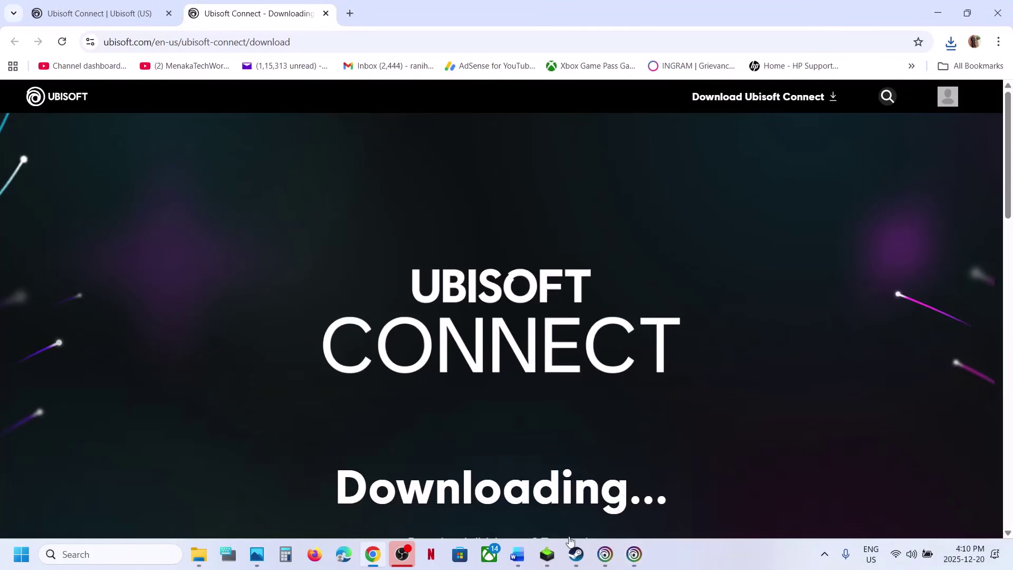
Highlight the 'Clear steam download cache' step in the Word checklist
{"action": "left_click", "coordinate": [520, 554]}
{"action": "scroll", "coordinate": [324, 302], "scroll_direction": "down", "scroll_amount": 3}
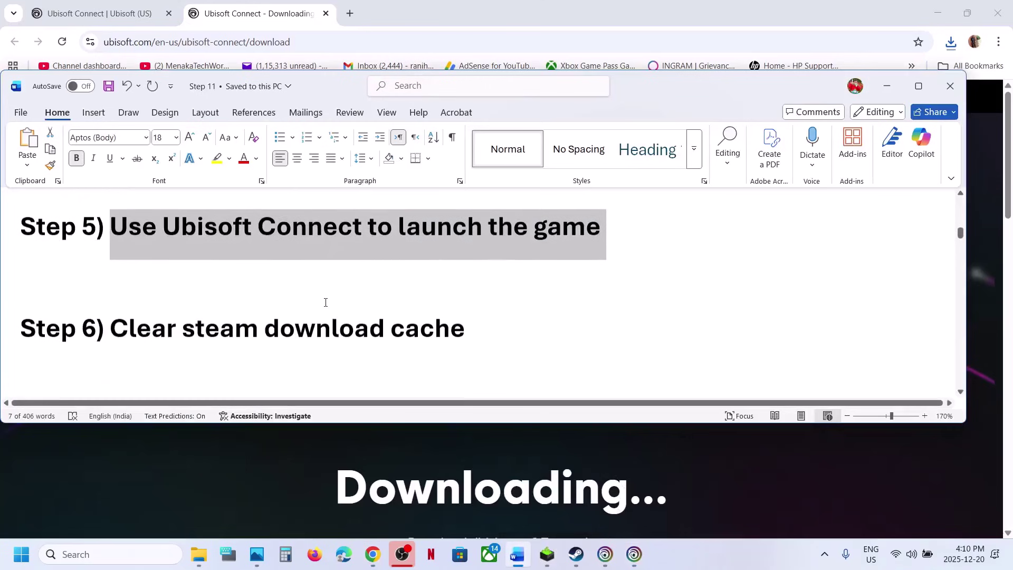
{"action": "left_click_drag", "start_coordinate": [121, 301], "coordinate": [480, 305]}
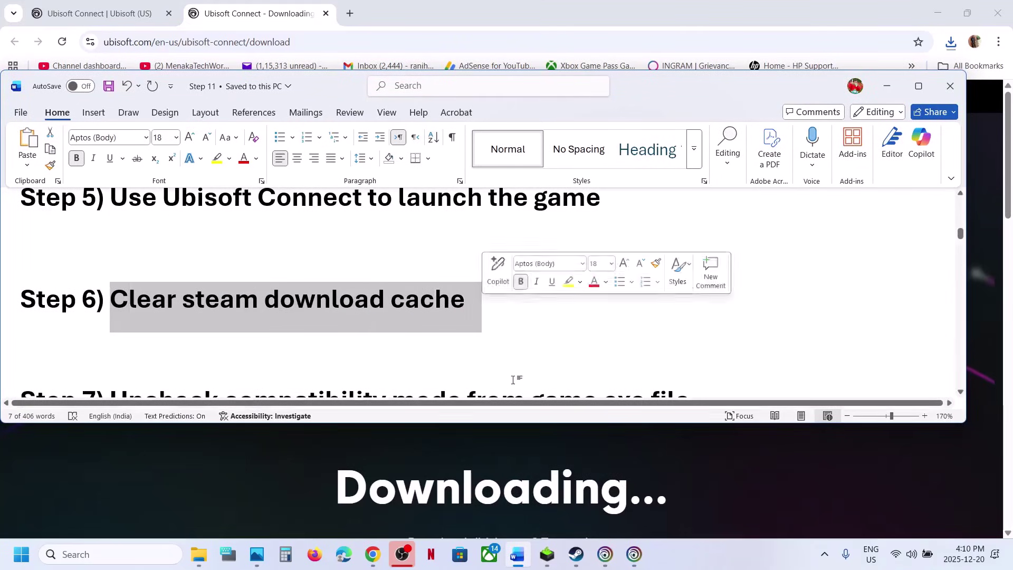
Start Clear Cache in Steam's Downloads settings, cancel it, and close Settings
{"action": "left_click", "coordinate": [577, 555]}
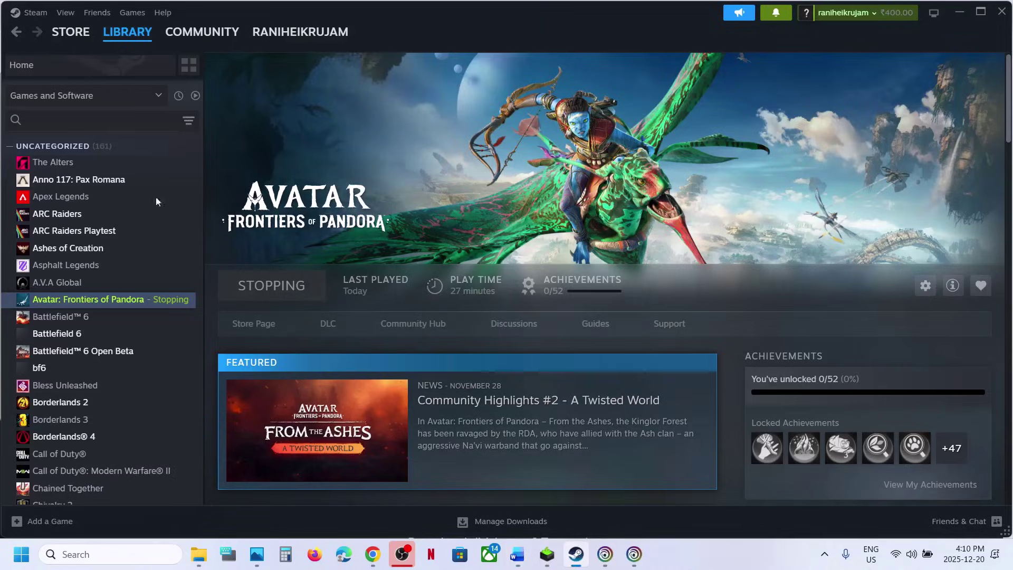
{"action": "left_click", "coordinate": [34, 13]}
{"action": "left_click", "coordinate": [49, 145]}
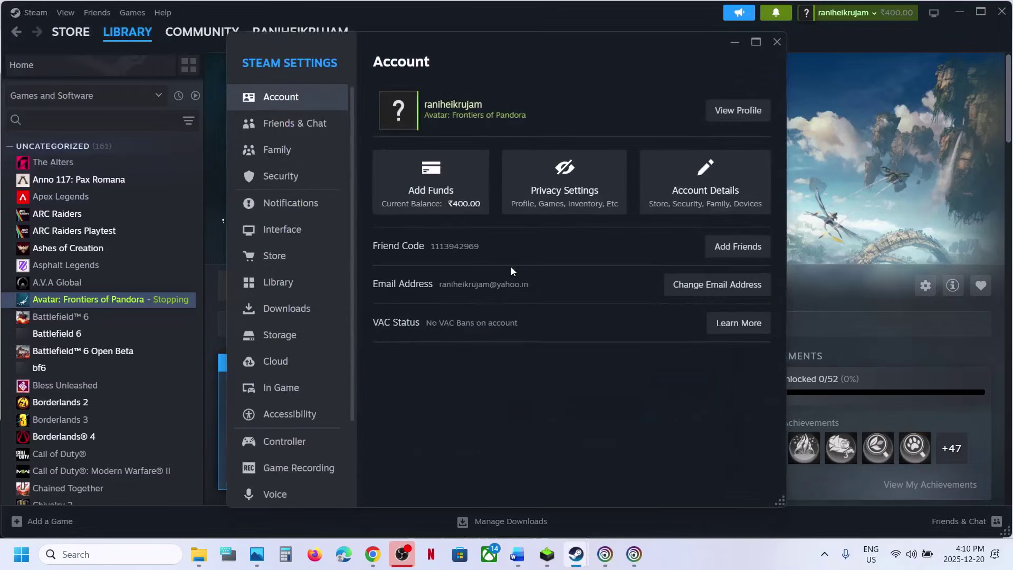
{"action": "left_click", "coordinate": [286, 316]}
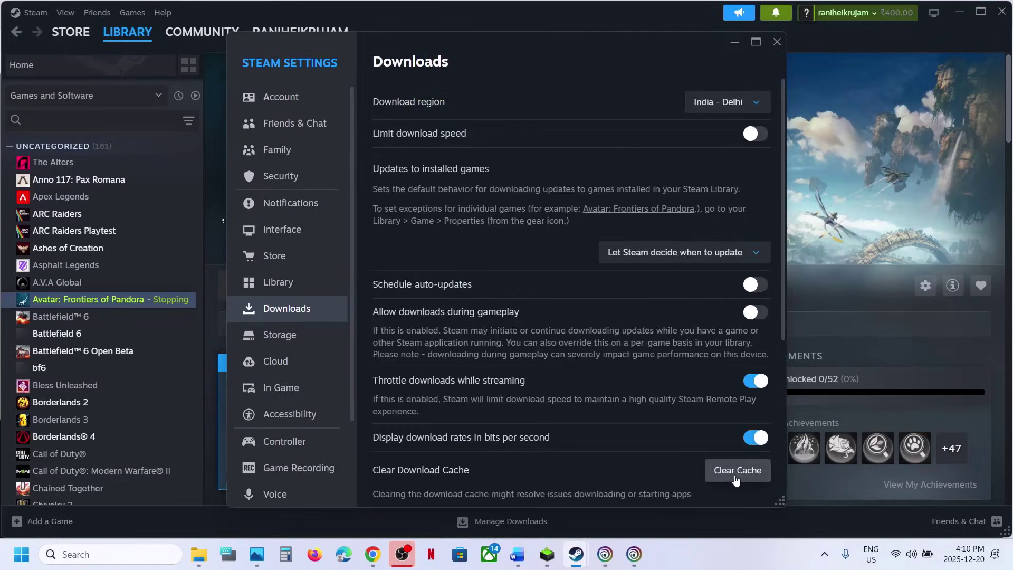
{"action": "left_click", "coordinate": [732, 474]}
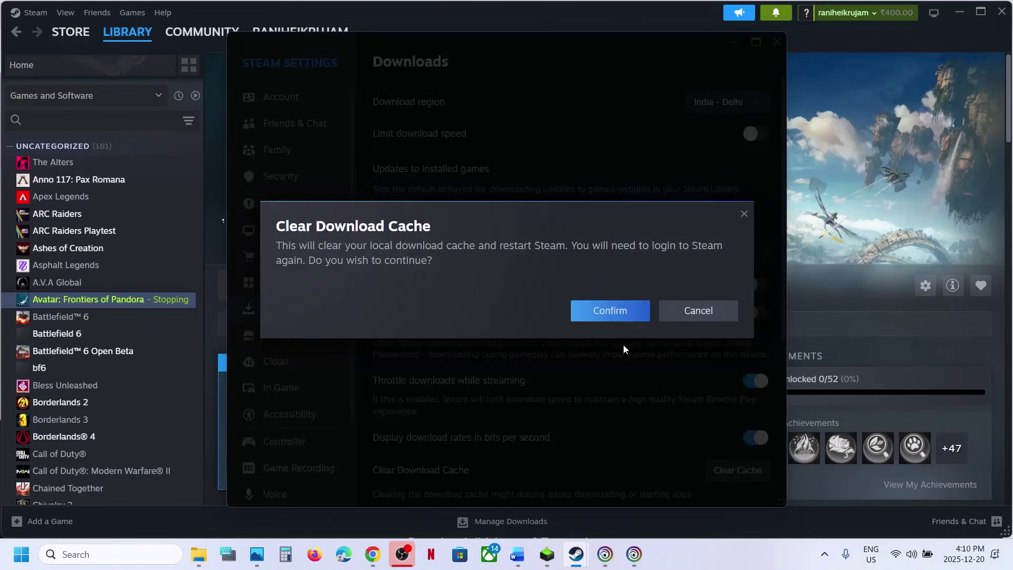
{"action": "left_click", "coordinate": [693, 322]}
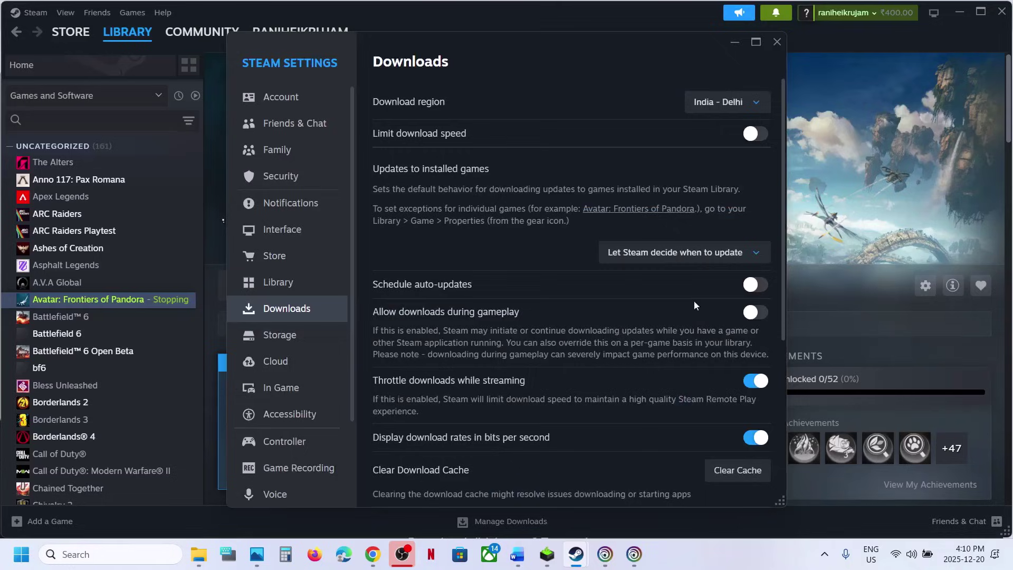
{"action": "left_click", "coordinate": [777, 42]}
{"action": "left_click", "coordinate": [517, 554]}
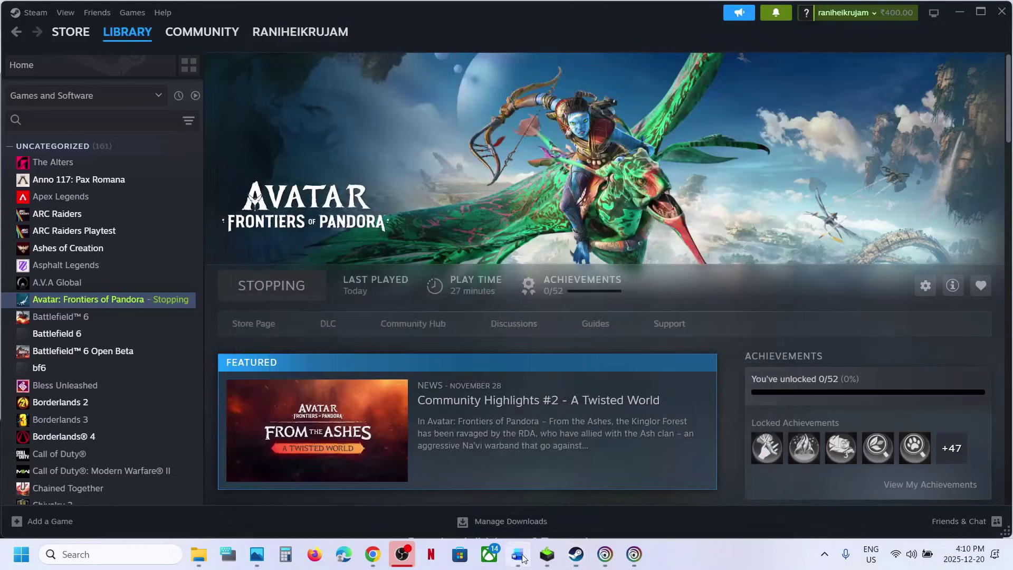
Highlight the compatibility mode step, then browse Avatar: Frontiers of Pandora's local files from Steam
{"action": "scroll", "coordinate": [327, 314], "scroll_direction": "down", "scroll_amount": 2}
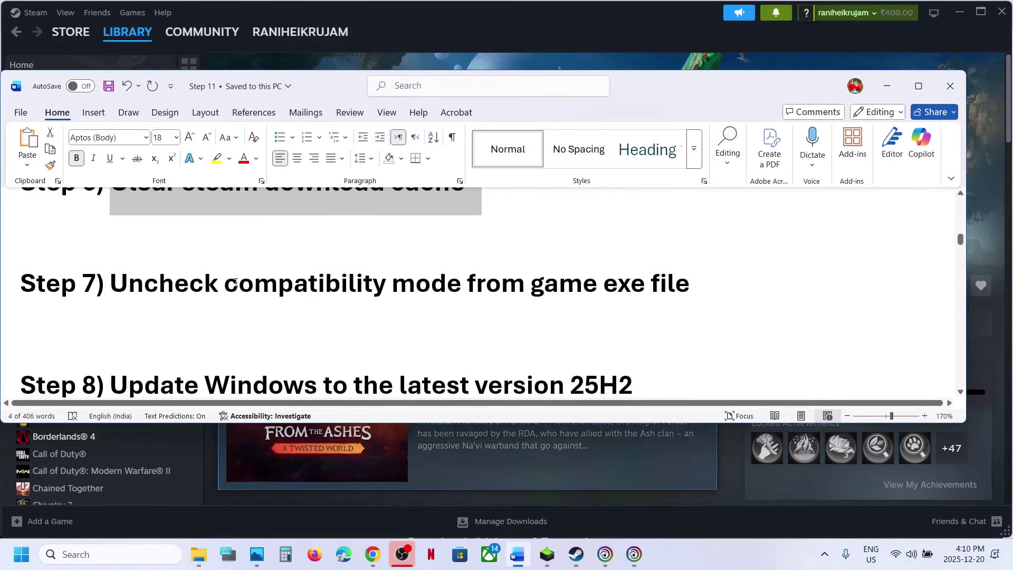
{"action": "left_click_drag", "start_coordinate": [236, 283], "coordinate": [462, 284]}
{"action": "left_click", "coordinate": [467, 47]}
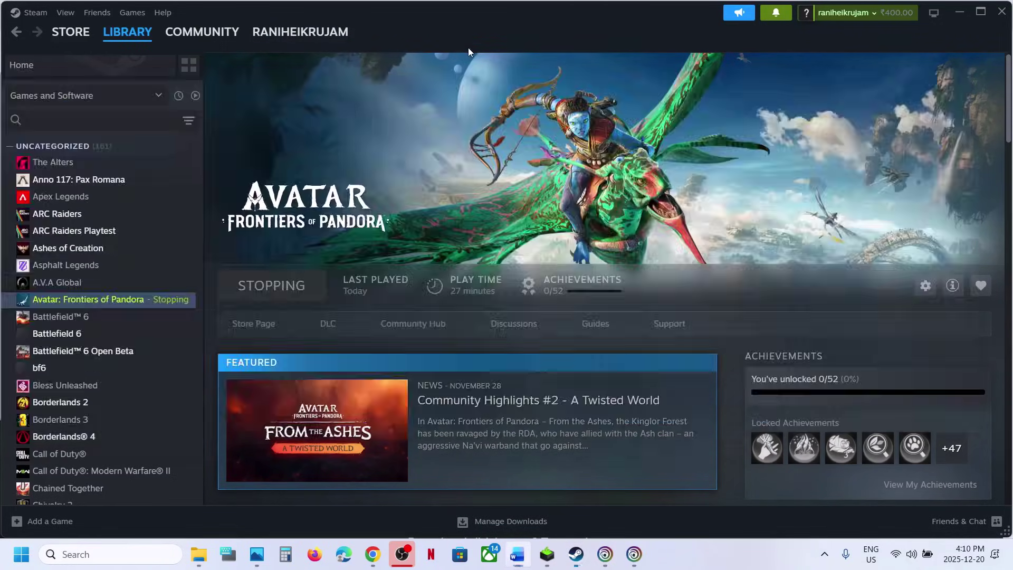
{"action": "right_click", "coordinate": [80, 301]}
{"action": "mouse_move", "coordinate": [120, 358]}
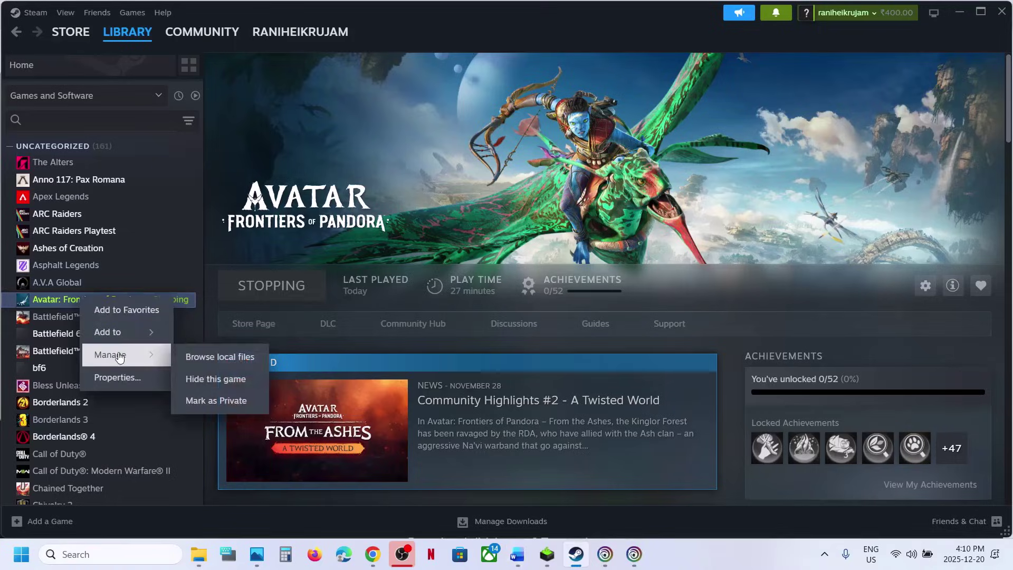
{"action": "left_click", "coordinate": [229, 357]}
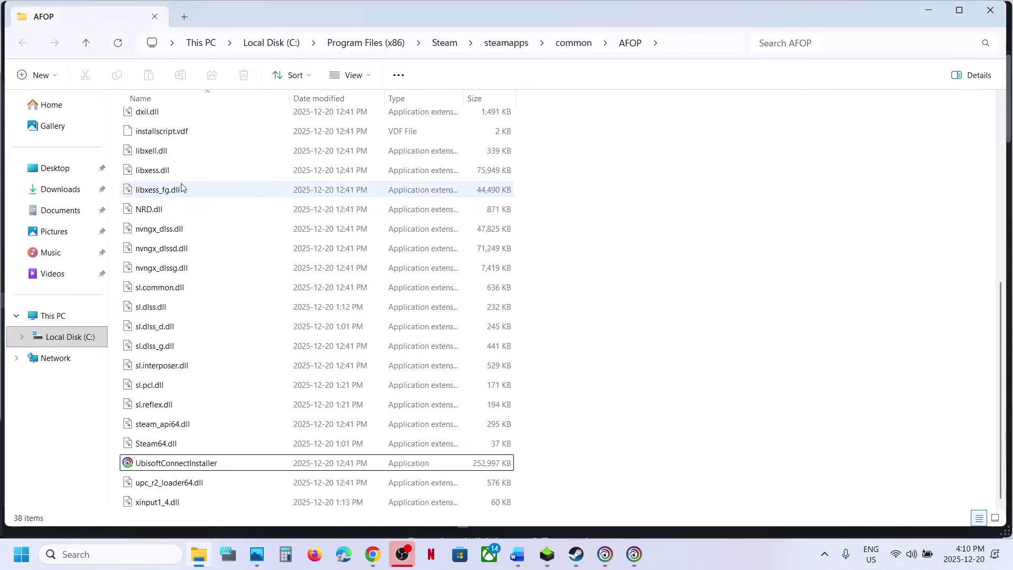
Untick Windows 8 compatibility mode in afop's Properties and apply the change
{"action": "scroll", "coordinate": [180, 196], "scroll_direction": "up", "scroll_amount": 6}
{"action": "right_click", "coordinate": [158, 193]}
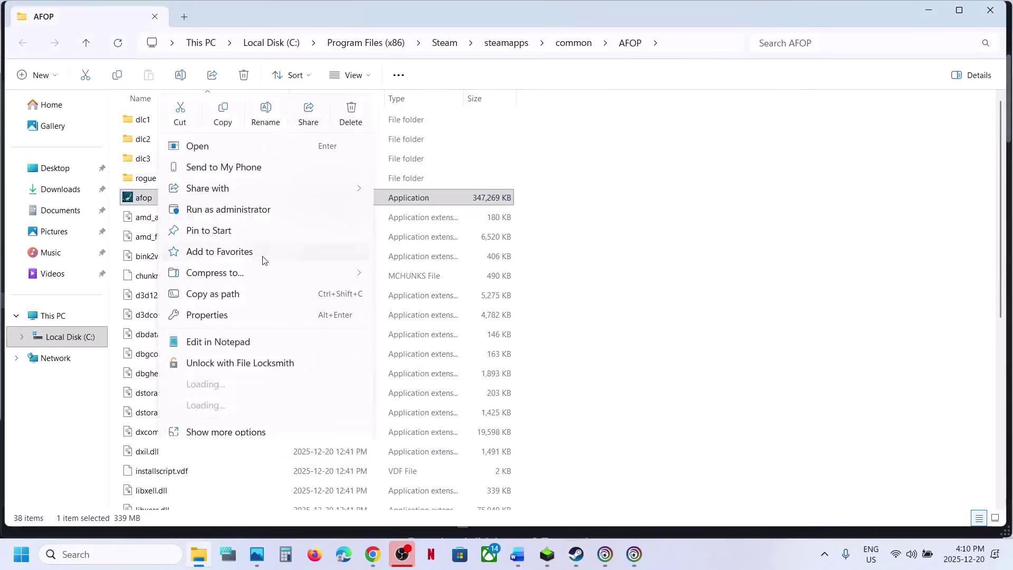
{"action": "left_click", "coordinate": [219, 315]}
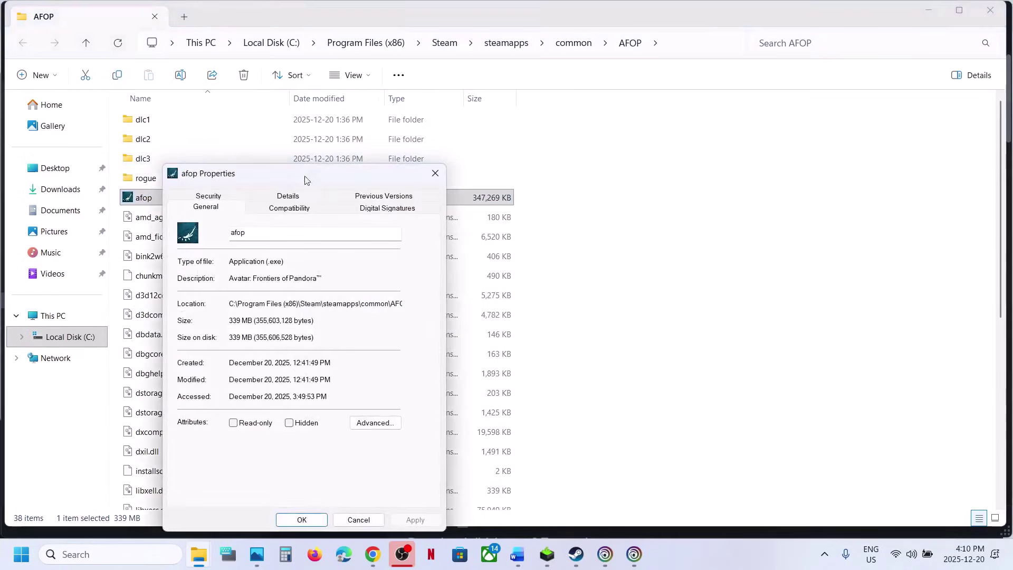
{"action": "left_click", "coordinate": [290, 207]}
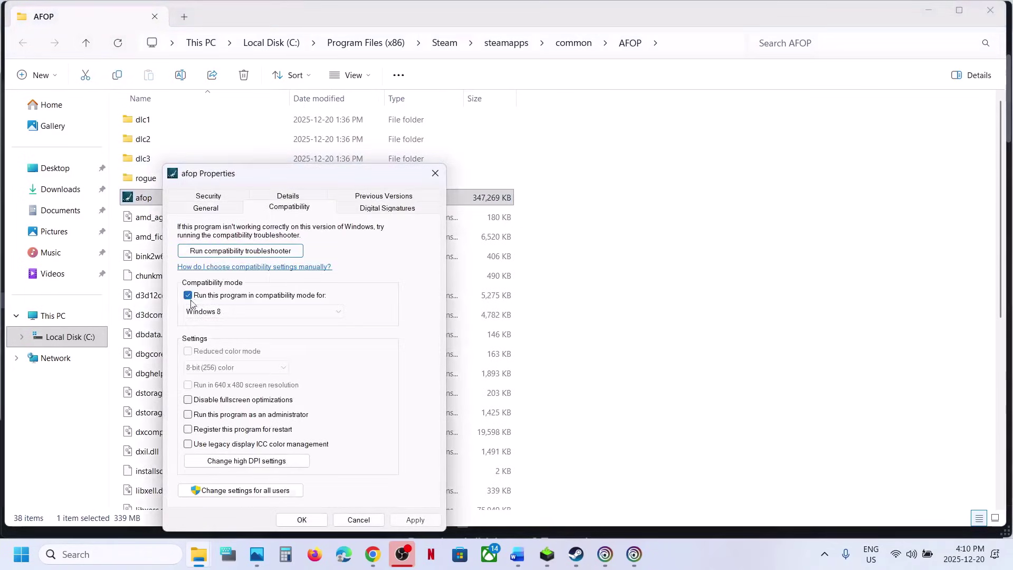
{"action": "left_click", "coordinate": [191, 296]}
{"action": "left_click", "coordinate": [425, 520]}
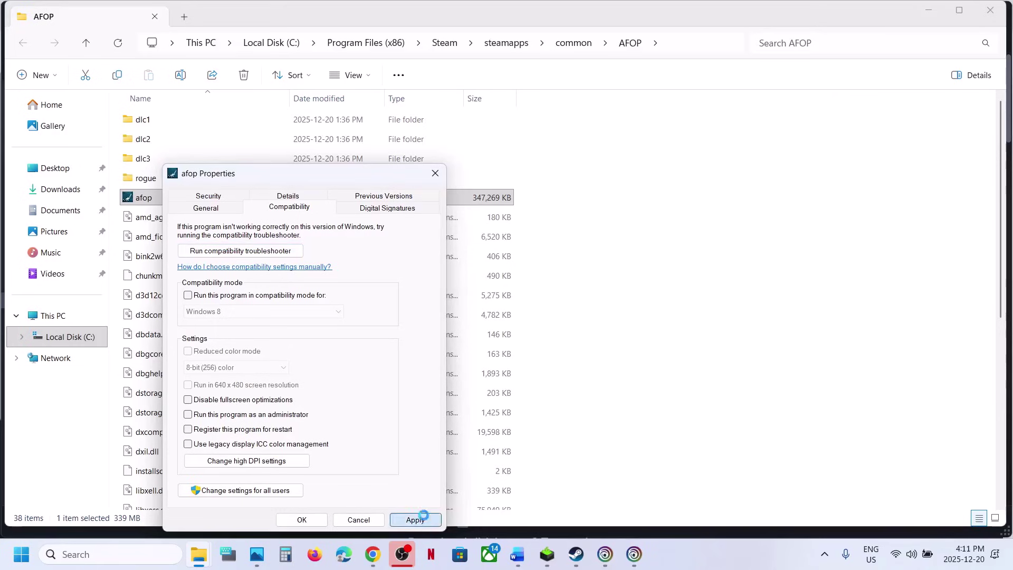
{"action": "left_click", "coordinate": [301, 519]}
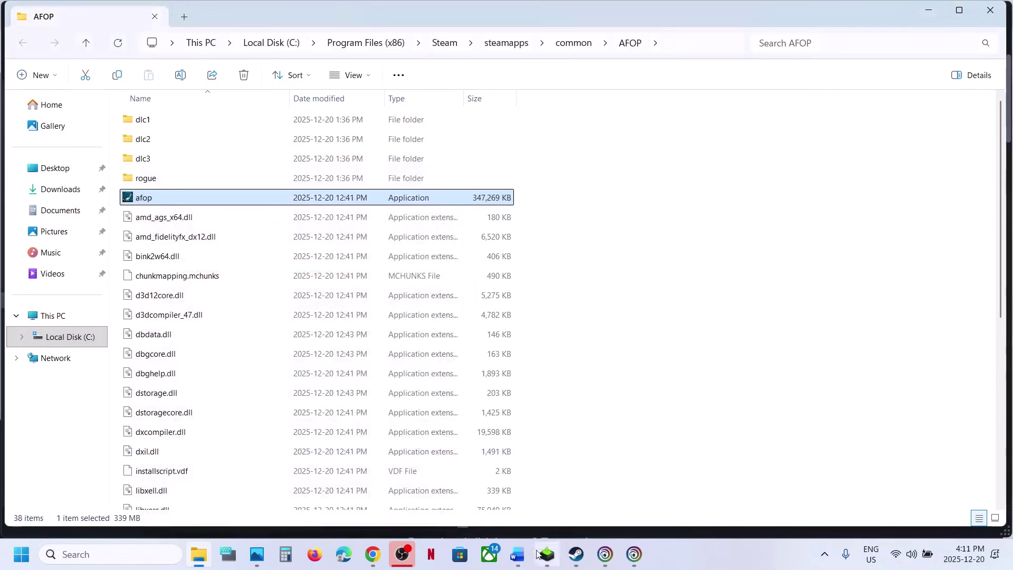
Cut the step 8 wording in Word, then run a Windows Update check in Settings
{"action": "left_click", "coordinate": [518, 563]}
{"action": "scroll", "coordinate": [349, 335], "scroll_direction": "down", "scroll_amount": 3}
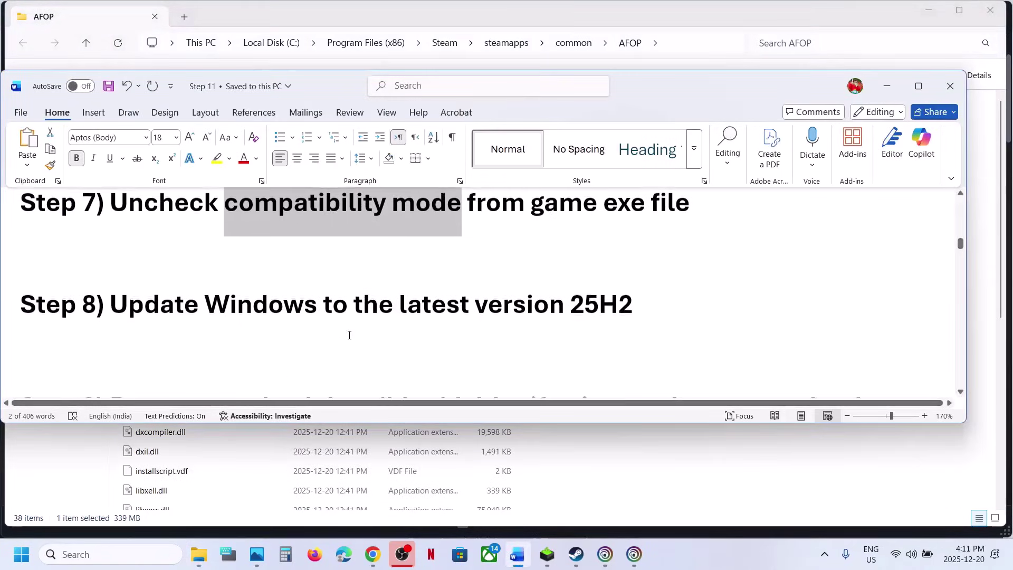
{"action": "left_click_drag", "start_coordinate": [111, 311], "coordinate": [498, 315]}
{"action": "key", "text": "ctrl+x"}
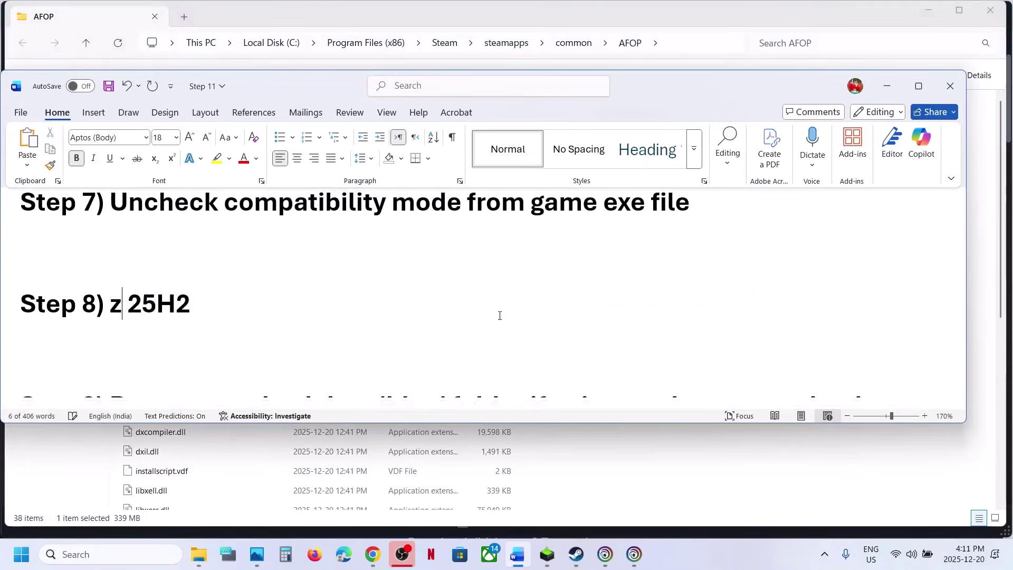
{"action": "key", "text": "super+i"}
{"action": "left_click", "coordinate": [122, 397]}
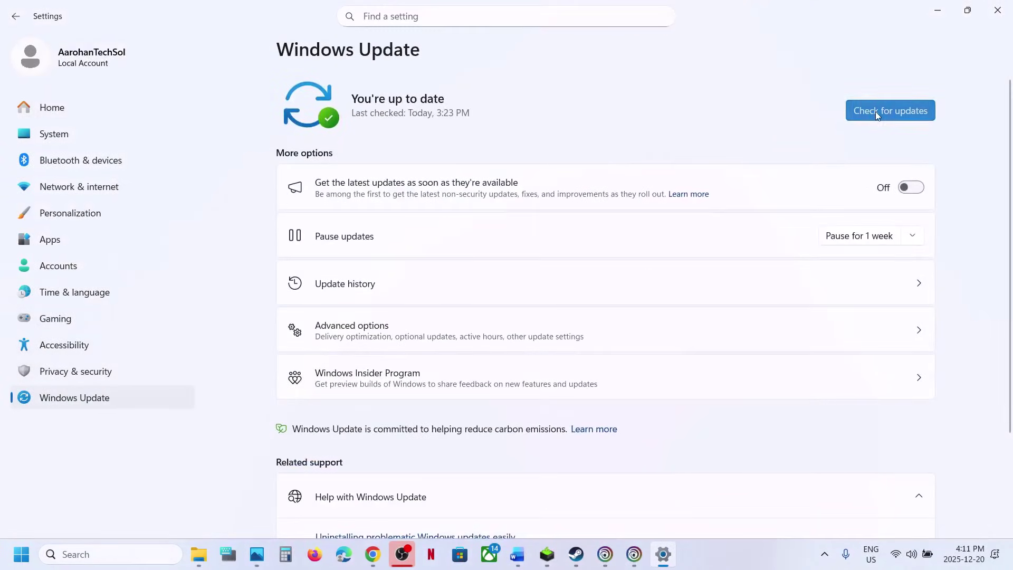
{"action": "left_click", "coordinate": [875, 112]}
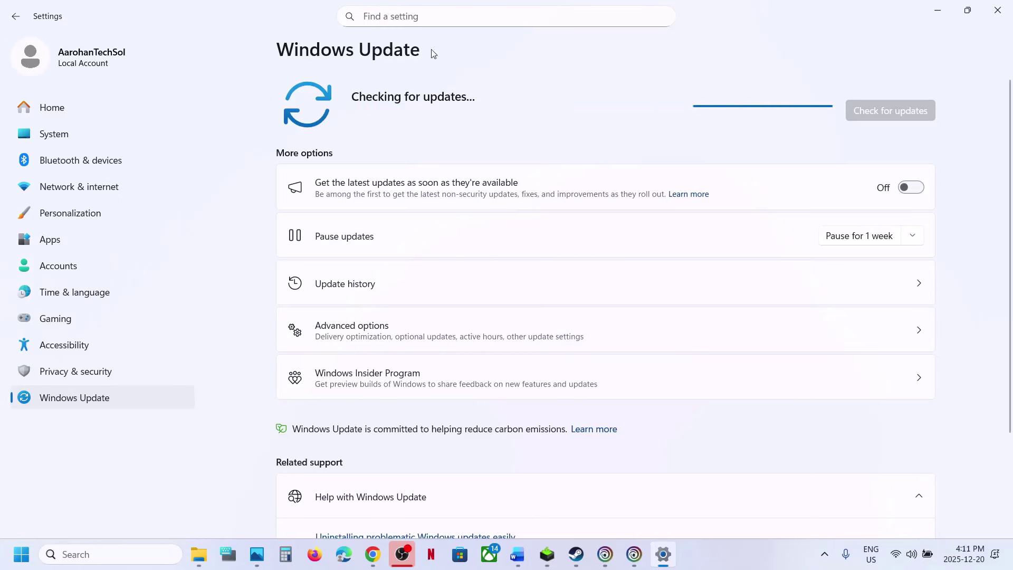
Open the Start menu power options and dismiss them again
{"action": "left_click", "coordinate": [21, 554]}
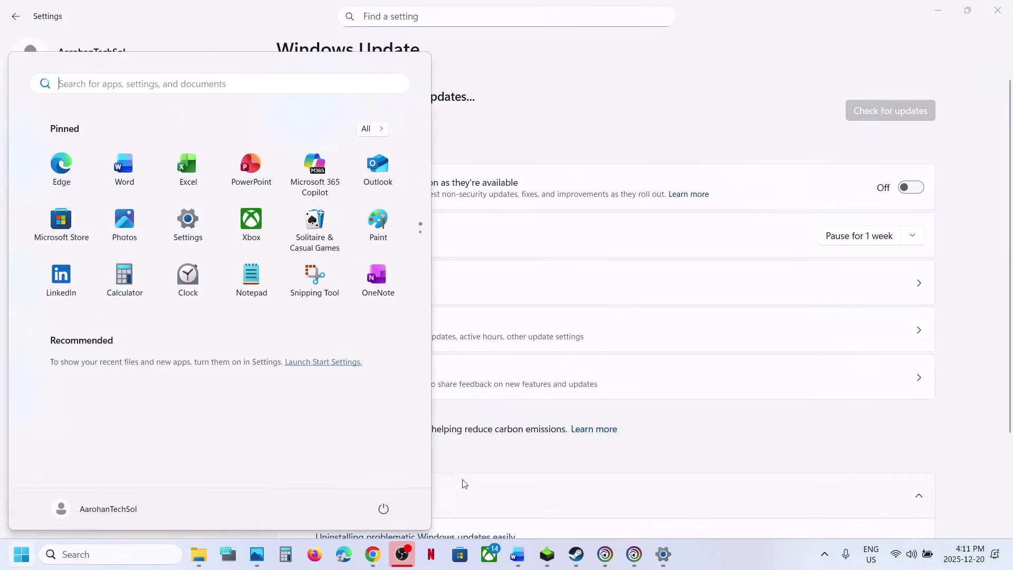
{"action": "left_click", "coordinate": [383, 509]}
{"action": "left_click", "coordinate": [674, 158]}
{"action": "left_click", "coordinate": [674, 158]}
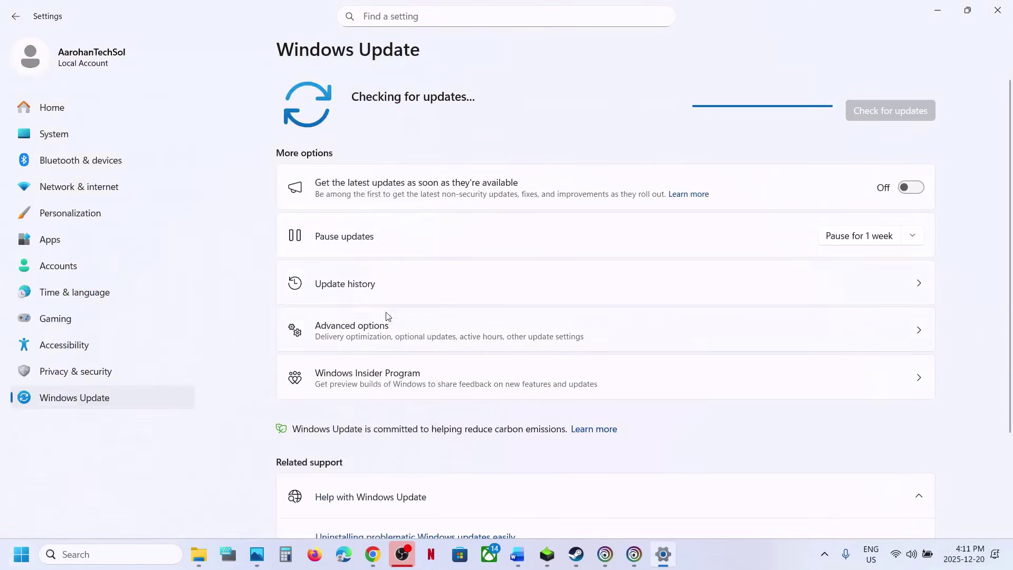
Confirm in Update history that version 25H2 is installed, then close Settings
{"action": "left_click", "coordinate": [350, 288]}
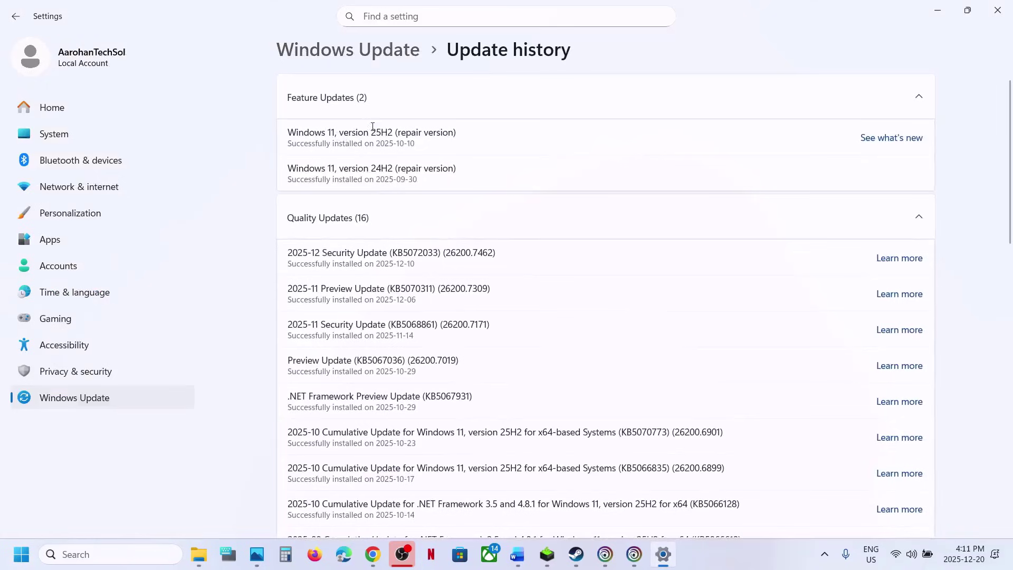
{"action": "left_click_drag", "start_coordinate": [335, 133], "coordinate": [412, 134]}
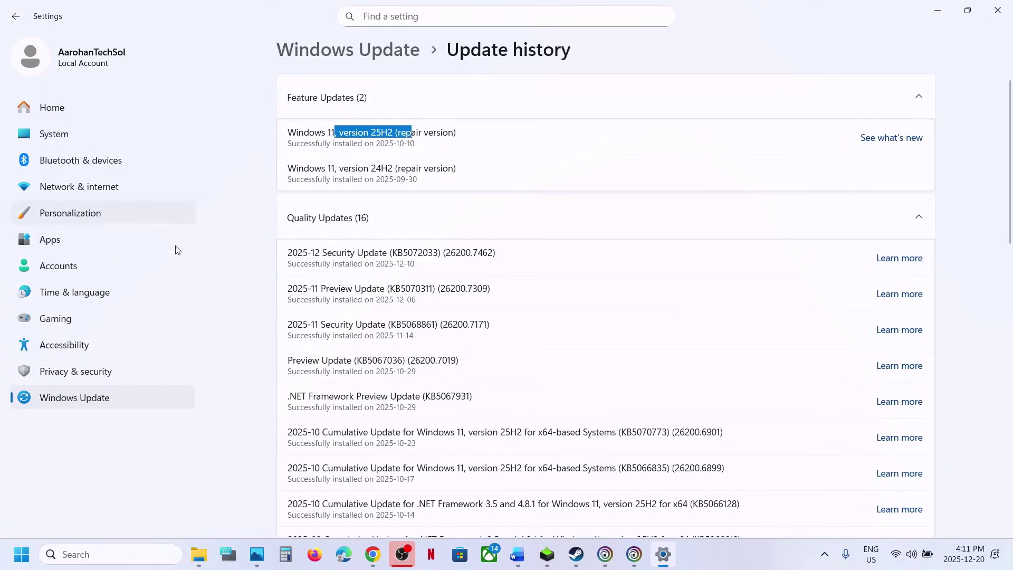
{"action": "left_click", "coordinate": [107, 388]}
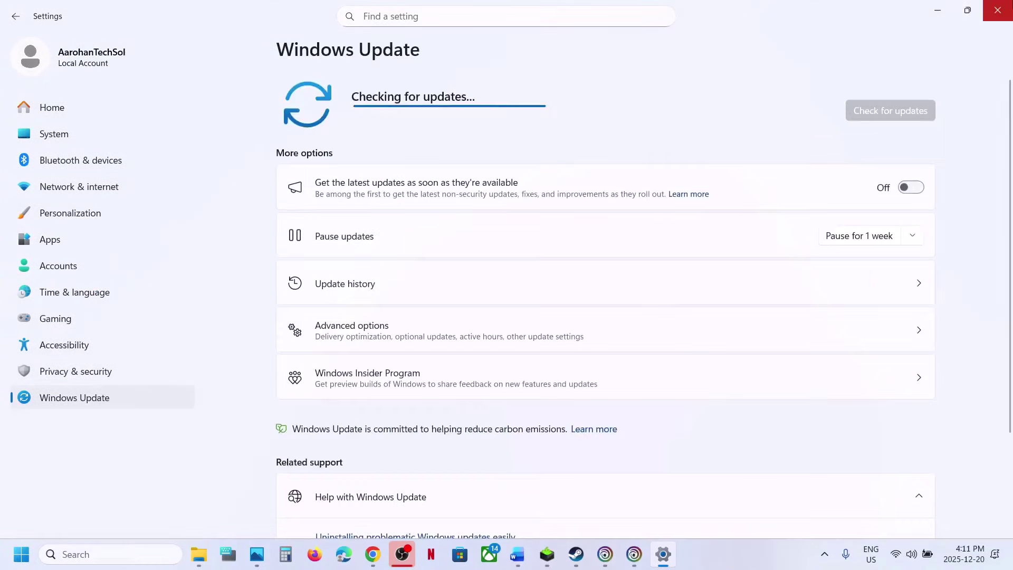
{"action": "left_click", "coordinate": [997, 10]}
{"action": "key", "text": "ctrl+z"}
{"action": "key", "text": "ctrl+s"}
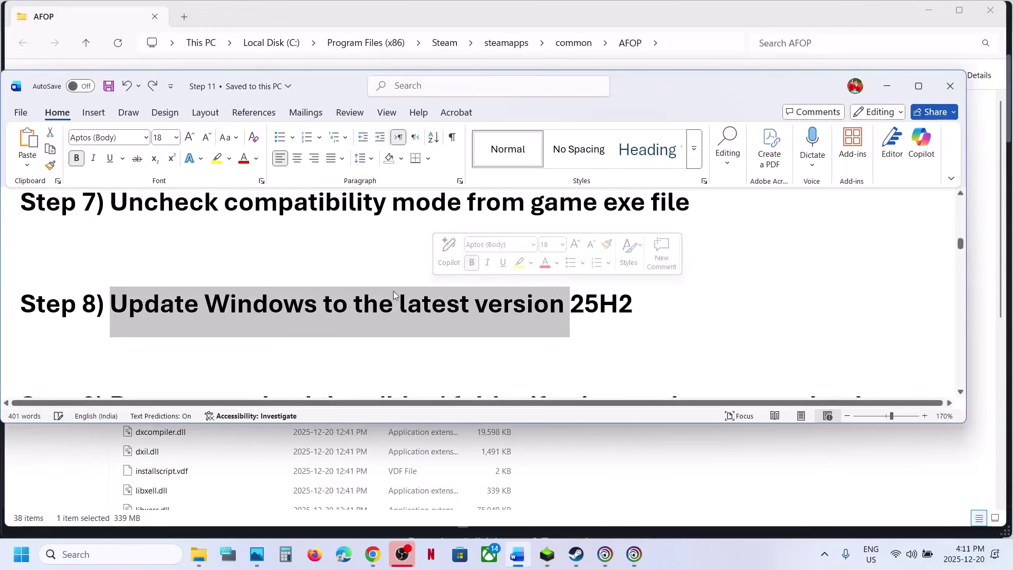
{"action": "scroll", "coordinate": [394, 290], "scroll_direction": "down", "scroll_amount": 3}
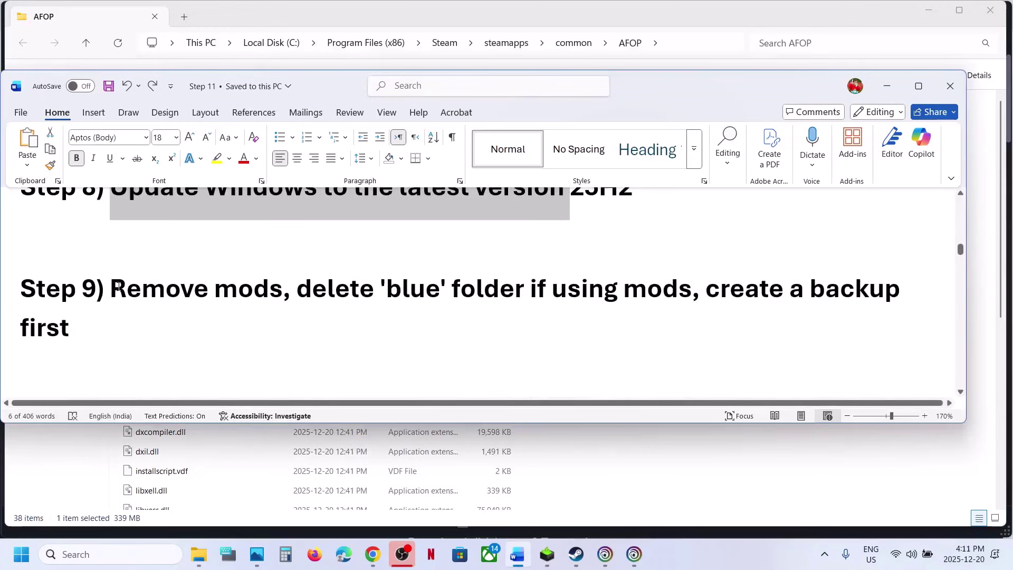
{"action": "left_click_drag", "start_coordinate": [118, 287], "coordinate": [285, 289]}
{"action": "left_click", "coordinate": [284, 288]}
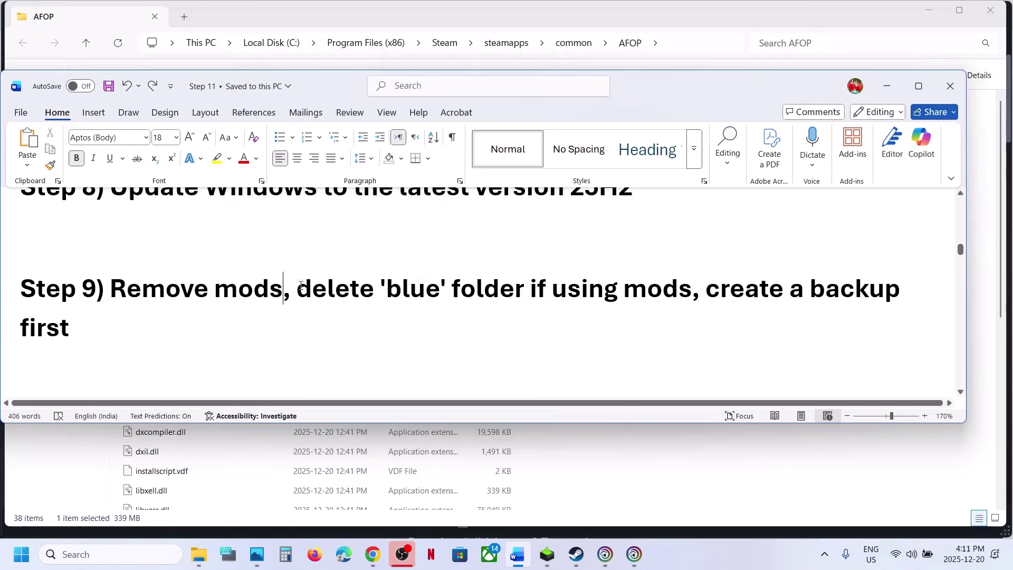
{"action": "left_click_drag", "start_coordinate": [299, 282], "coordinate": [692, 289]}
{"action": "left_click", "coordinate": [667, 484]}
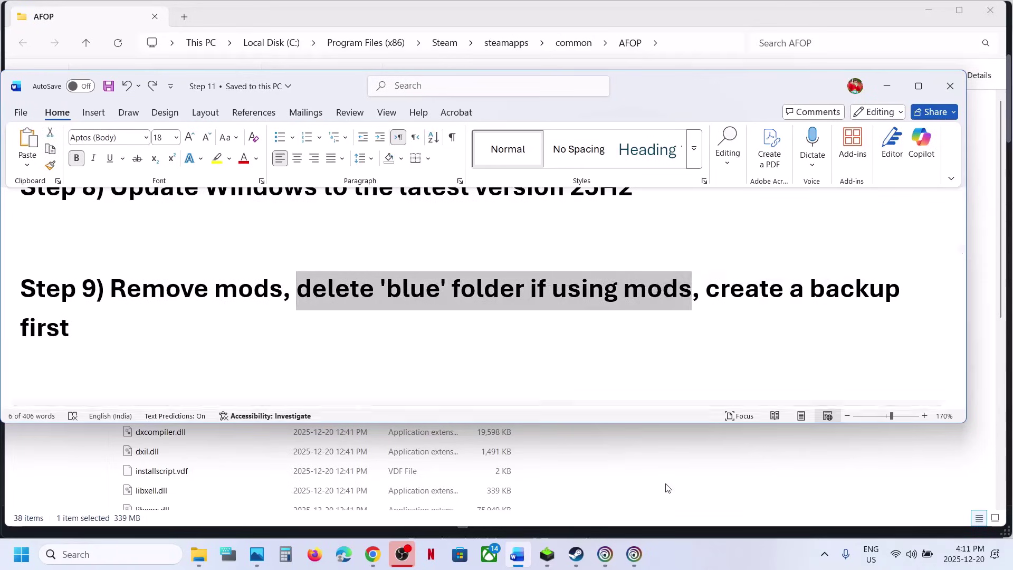
{"action": "left_click", "coordinate": [693, 49]}
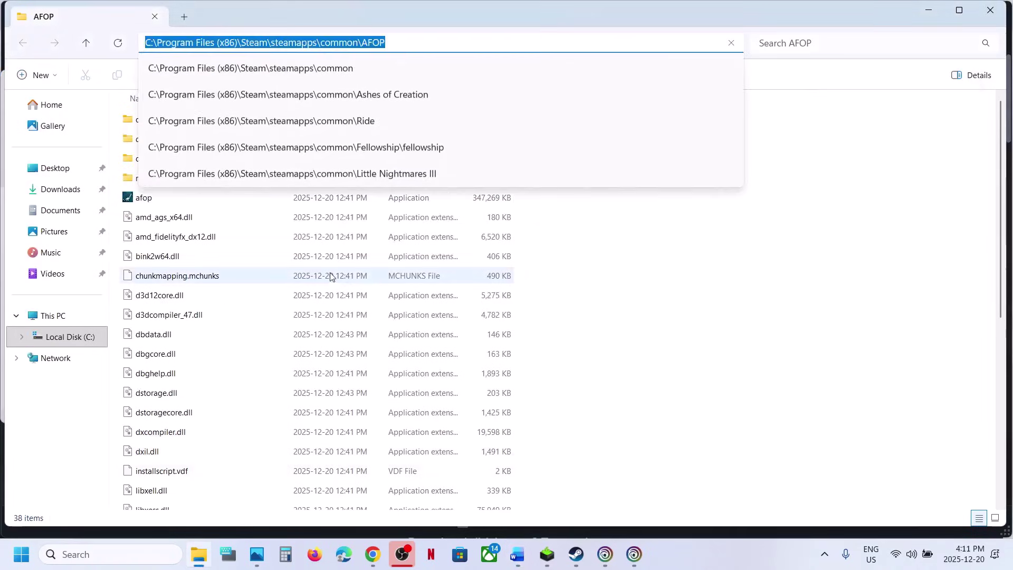
{"action": "left_click", "coordinate": [586, 312]}
{"action": "scroll", "coordinate": [459, 369], "scroll_direction": "down", "scroll_amount": 6}
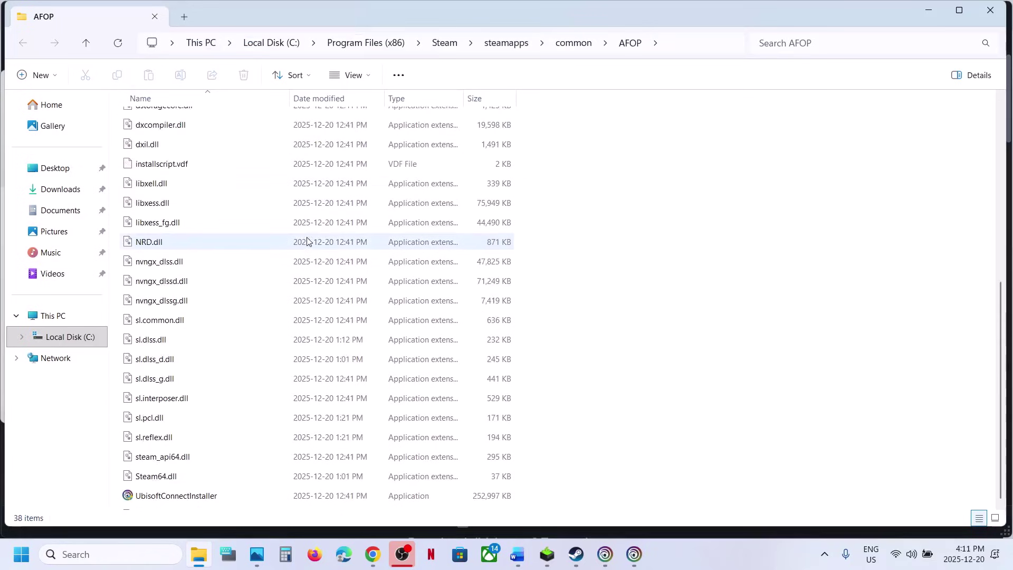
{"action": "scroll", "coordinate": [466, 344], "scroll_direction": "up", "scroll_amount": 5}
{"action": "scroll", "coordinate": [466, 344], "scroll_direction": "up", "scroll_amount": 1}
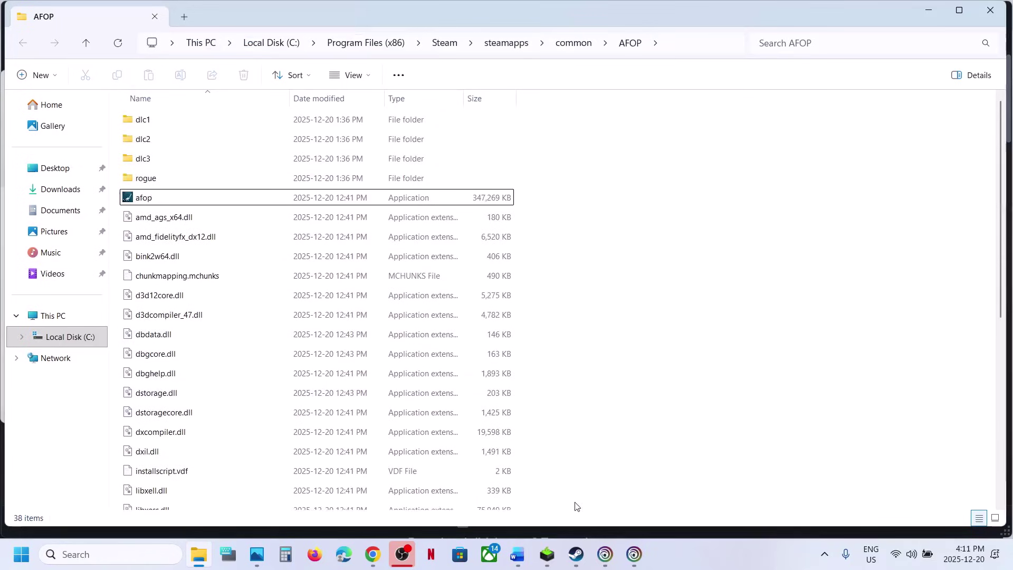
{"action": "left_click", "coordinate": [518, 555]}
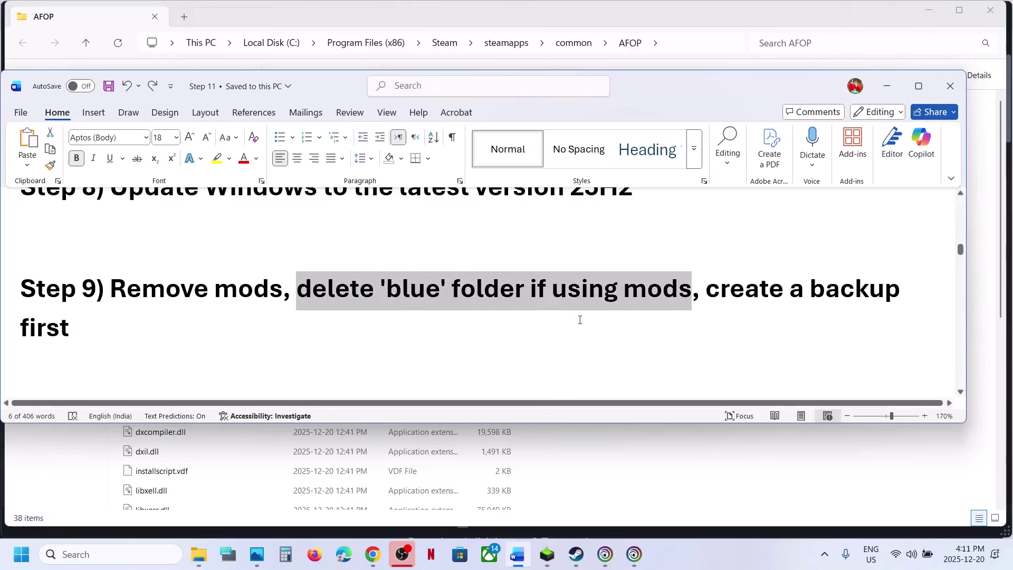
Highlight the Rename AFOP folder instruction and its saved-progress warning in the notes
{"action": "left_click", "coordinate": [280, 345]}
{"action": "scroll", "coordinate": [280, 345], "scroll_direction": "down", "scroll_amount": 5}
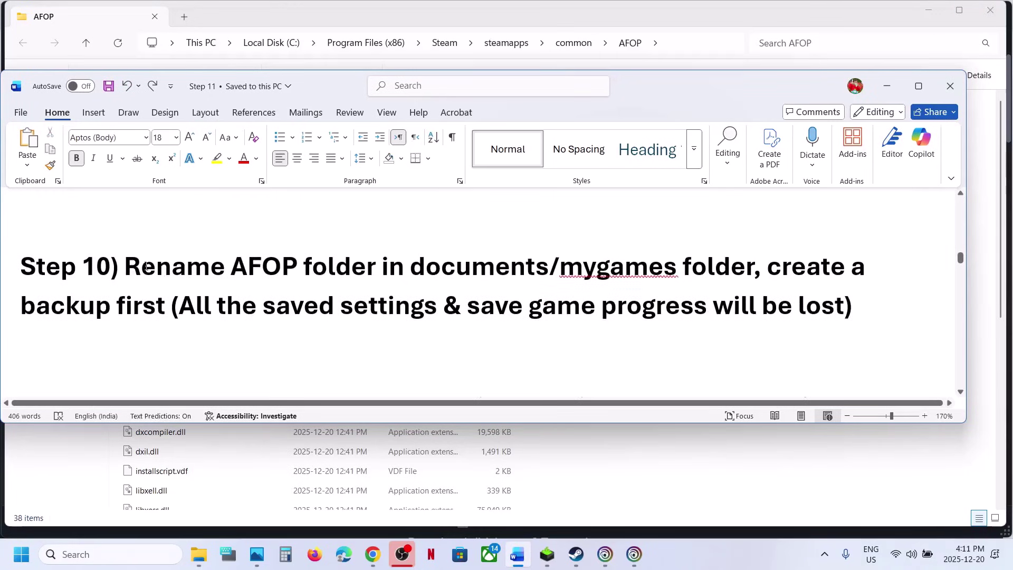
{"action": "left_click_drag", "start_coordinate": [146, 266], "coordinate": [603, 264]}
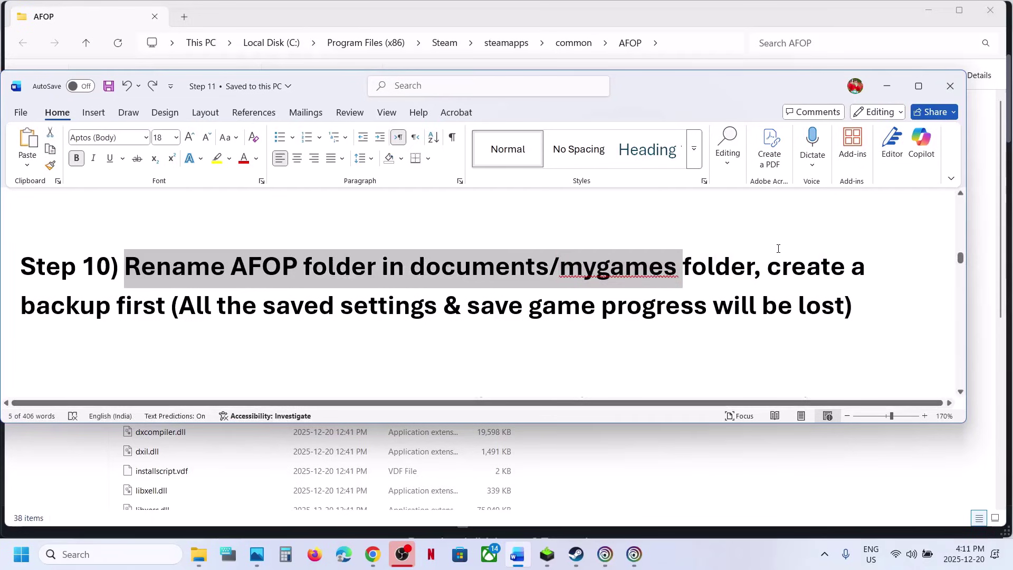
{"action": "left_click_drag", "start_coordinate": [769, 269], "coordinate": [844, 309]}
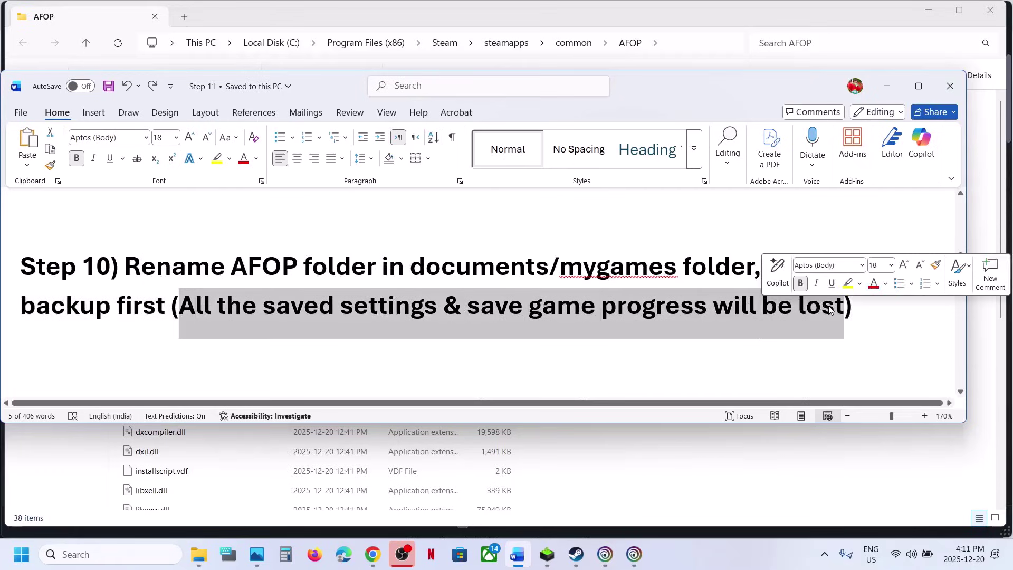
Copy the AFOP folder from Documents\My games to the desktop as a backup
{"action": "left_click", "coordinate": [75, 477]}
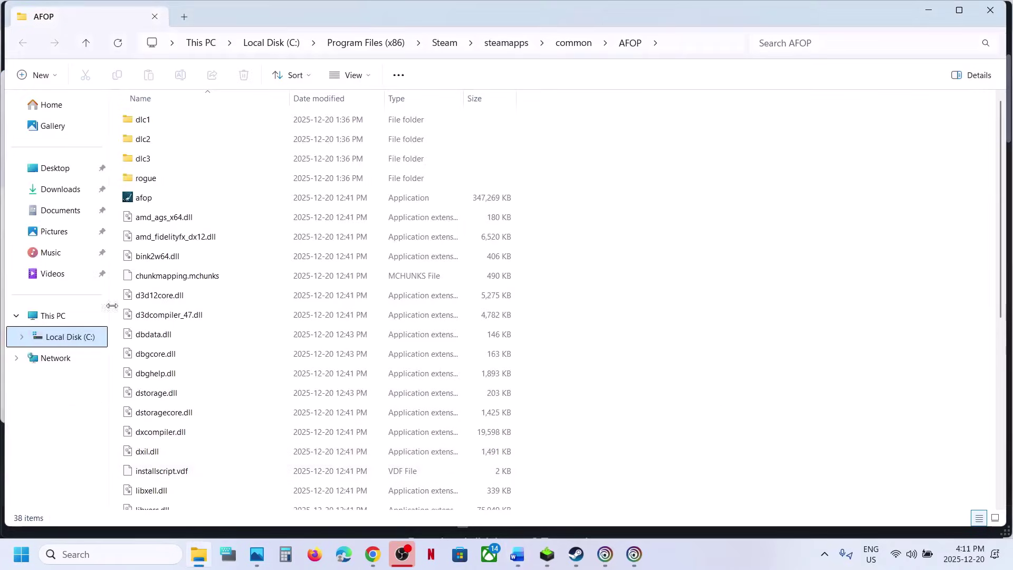
{"action": "left_click", "coordinate": [58, 206]}
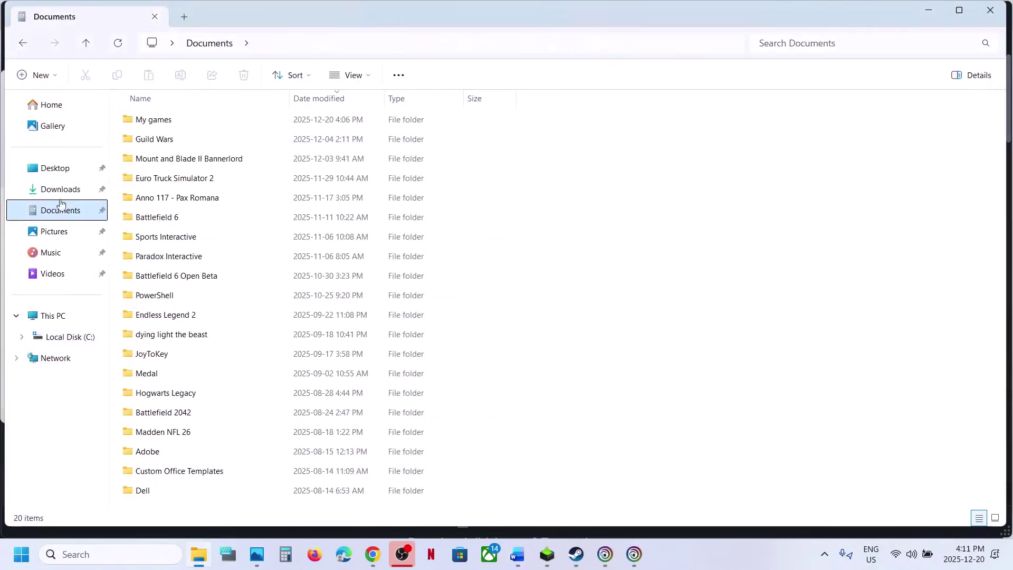
{"action": "double_click", "coordinate": [170, 120]}
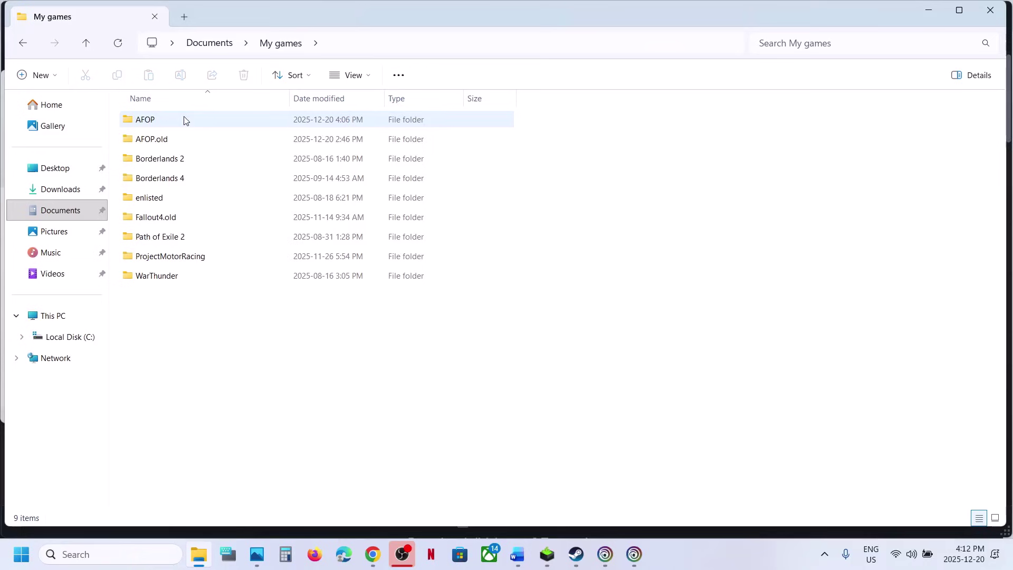
{"action": "left_click", "coordinate": [153, 126]}
{"action": "right_click", "coordinate": [153, 125]}
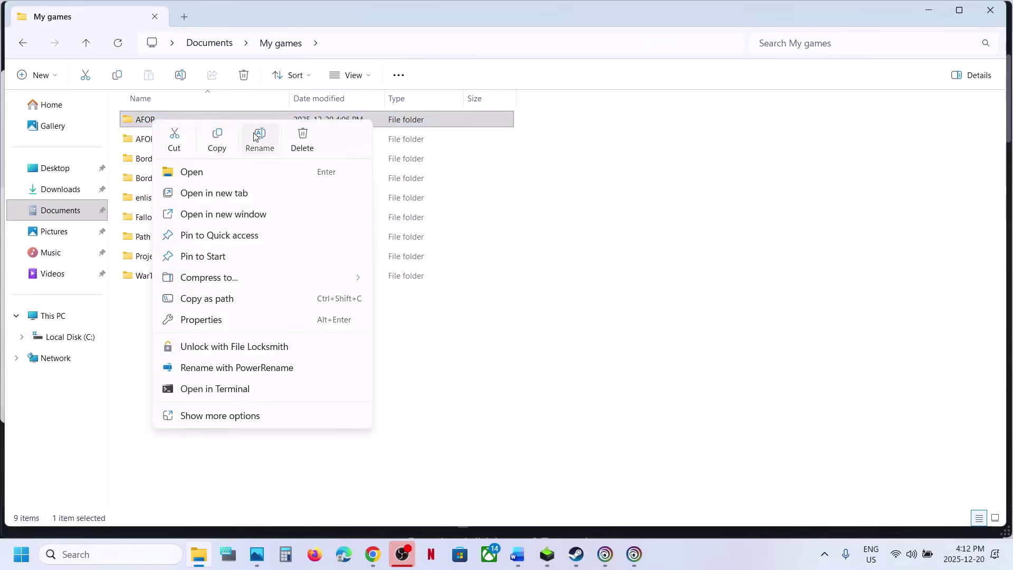
{"action": "left_click", "coordinate": [222, 136]}
{"action": "key", "text": "super+d"}
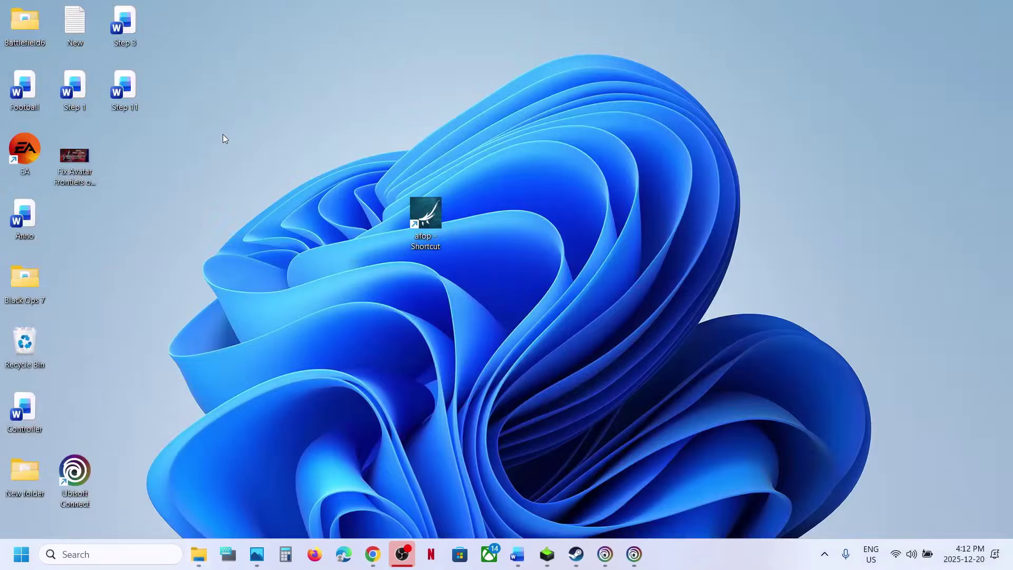
{"action": "key", "text": "ctrl+v"}
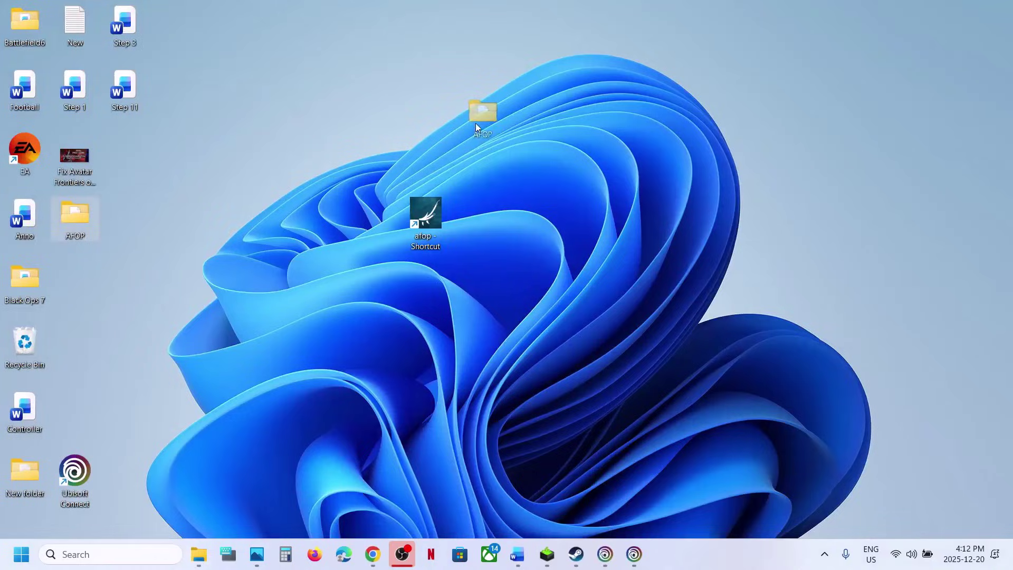
{"action": "left_click_drag", "start_coordinate": [476, 127], "coordinate": [475, 124]}
Rename the original AFOP folder to 'AFOP. old'
{"action": "left_click", "coordinate": [206, 548]}
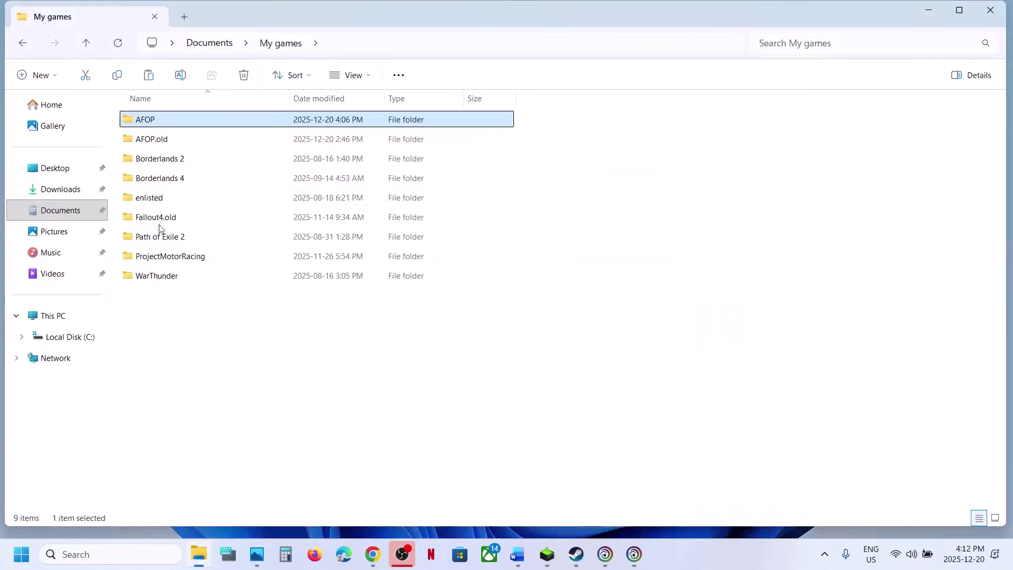
{"action": "right_click", "coordinate": [161, 121]}
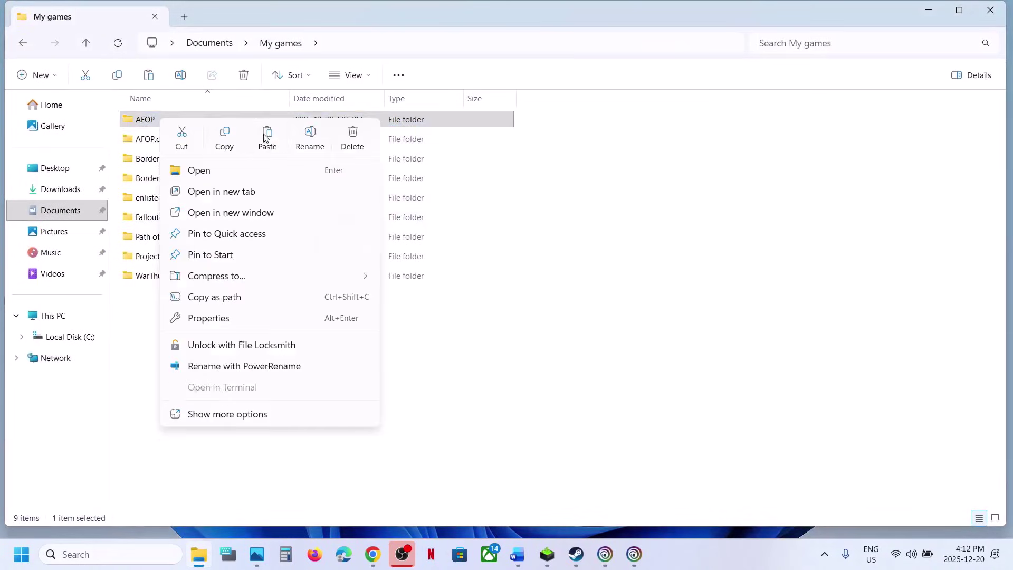
{"action": "left_click", "coordinate": [311, 138]}
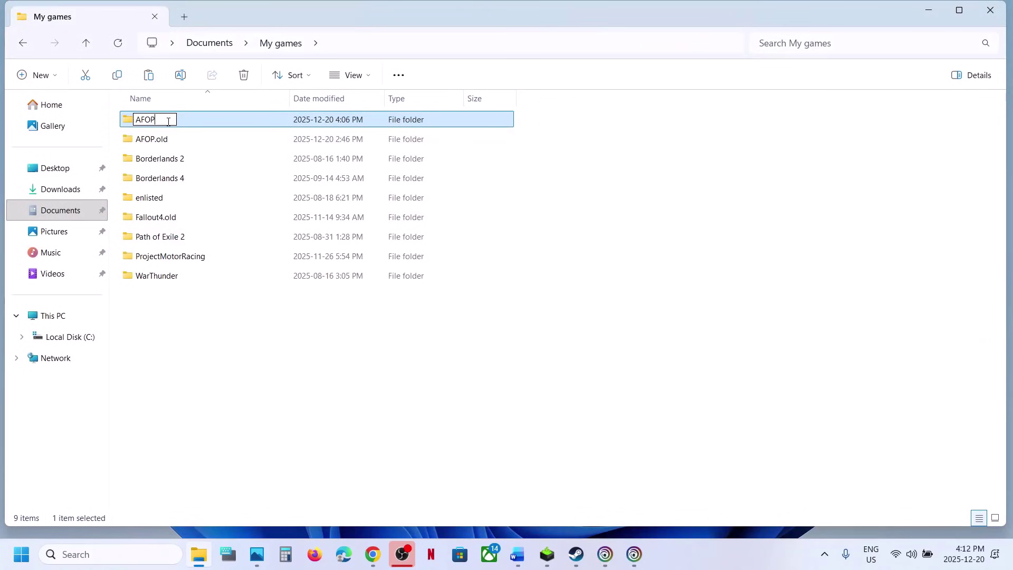
{"action": "type", "text": ". old"}
{"action": "left_click", "coordinate": [219, 359]}
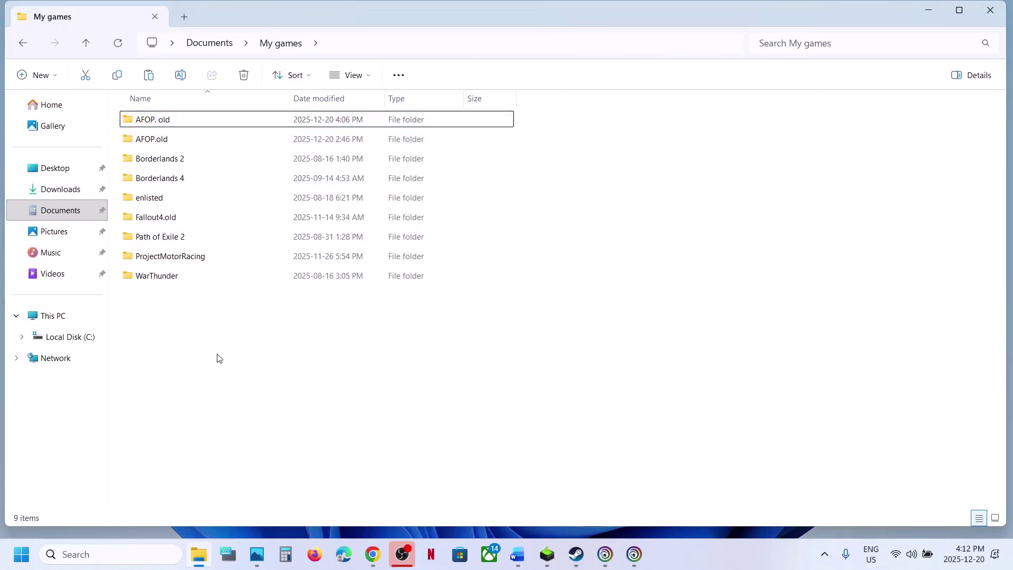
Browse Avatar: Frontiers of Pandora's local install files from the Steam library
{"action": "left_click", "coordinate": [578, 563]}
{"action": "left_click", "coordinate": [518, 564]}
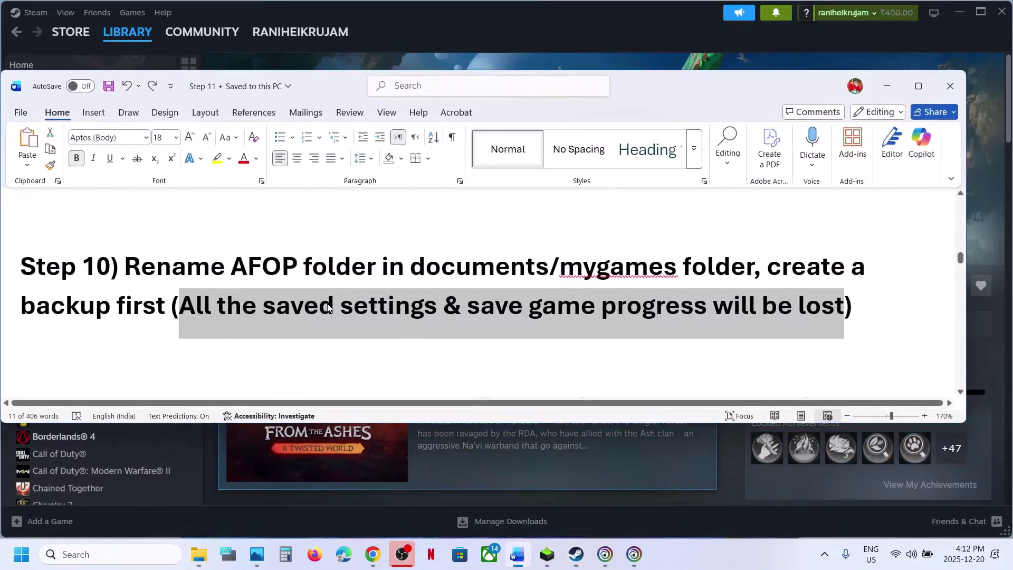
{"action": "scroll", "coordinate": [328, 301], "scroll_direction": "down", "scroll_amount": 3}
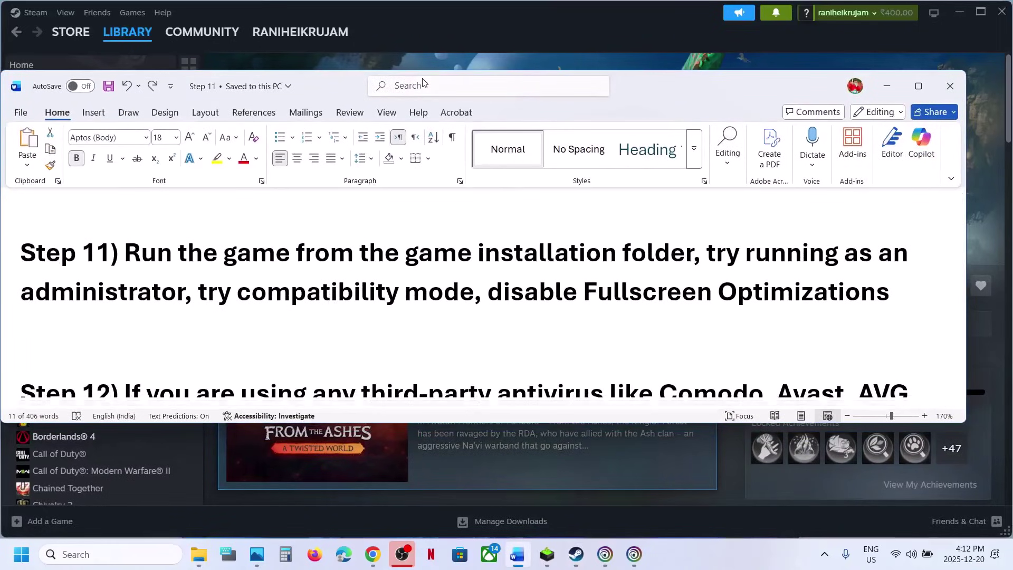
{"action": "left_click", "coordinate": [419, 64]}
{"action": "right_click", "coordinate": [110, 301]}
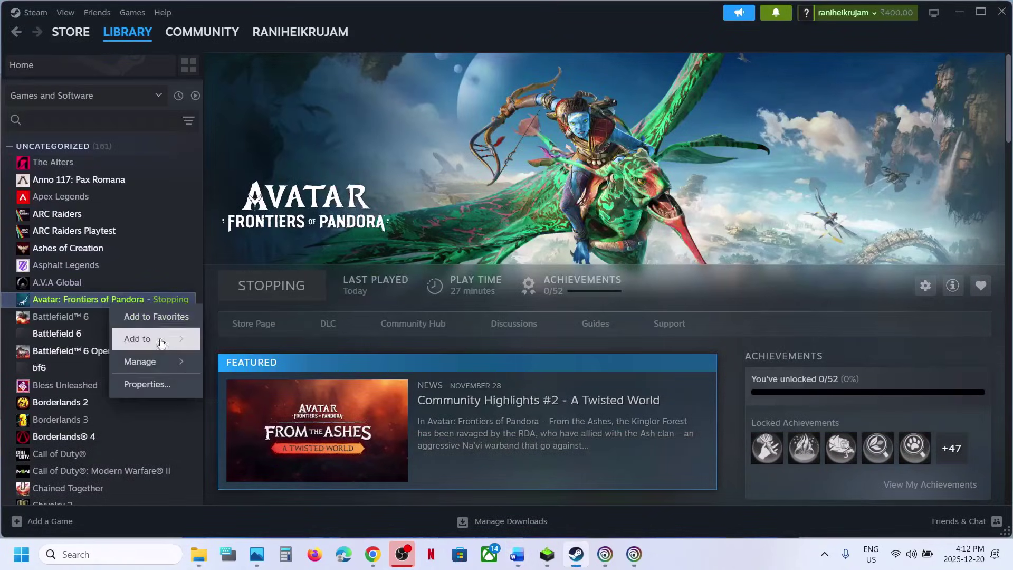
{"action": "mouse_move", "coordinate": [153, 361]}
{"action": "left_click", "coordinate": [249, 364]}
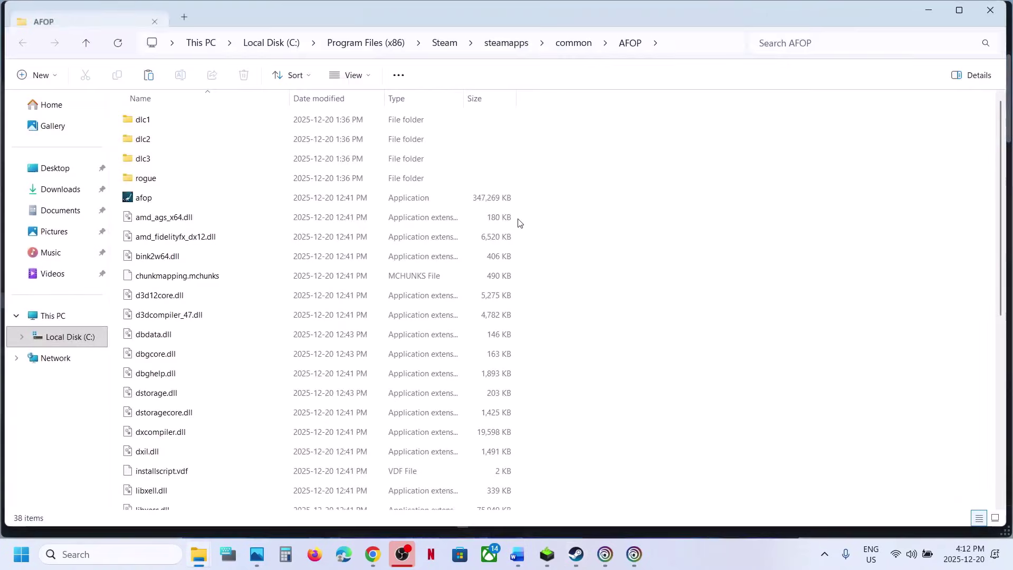
Review the afop executable's compatibility settings, then close its Properties
{"action": "left_click", "coordinate": [156, 202]}
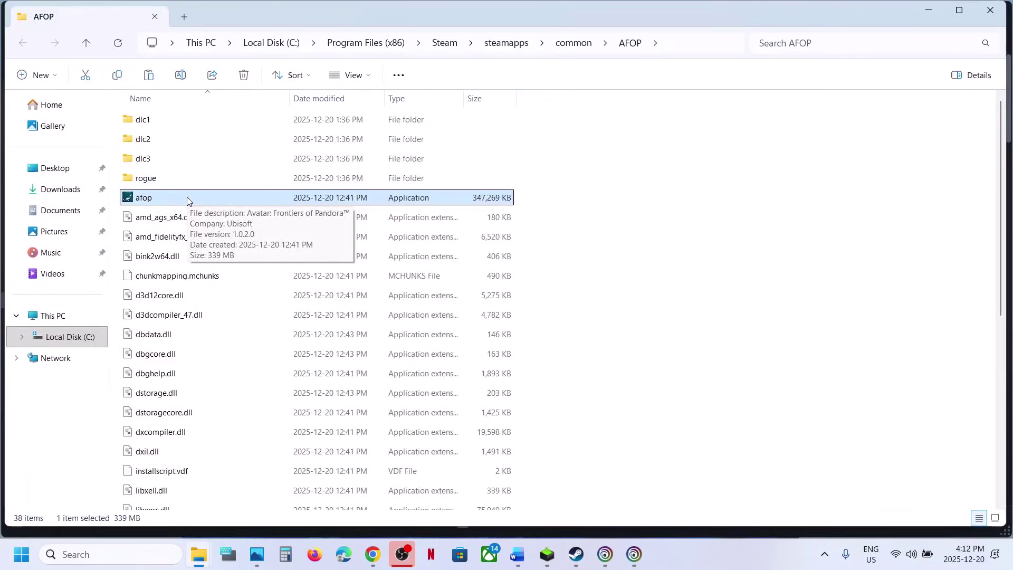
{"action": "right_click", "coordinate": [187, 200]}
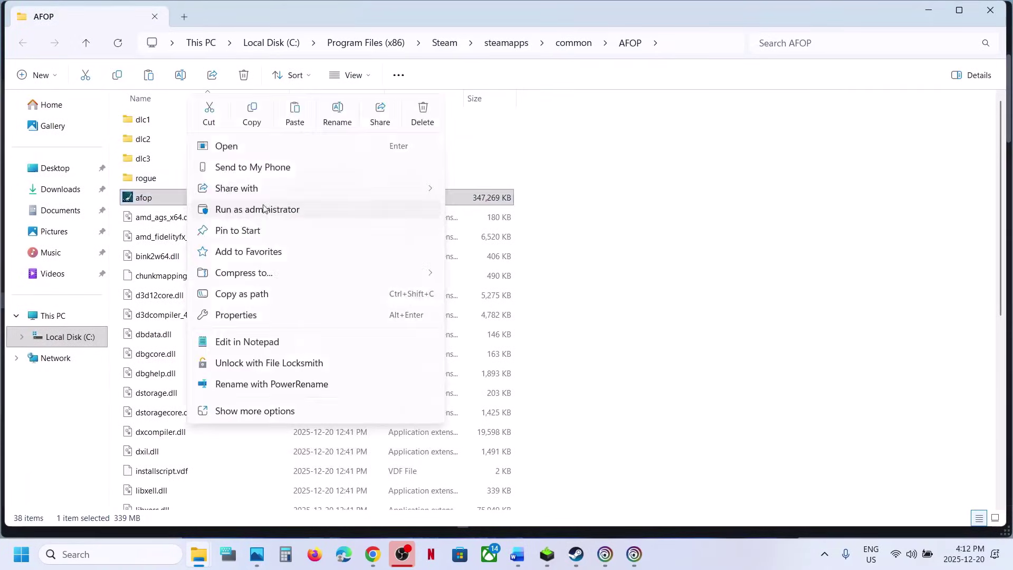
{"action": "left_click", "coordinate": [237, 315]}
{"action": "left_click", "coordinate": [317, 207]}
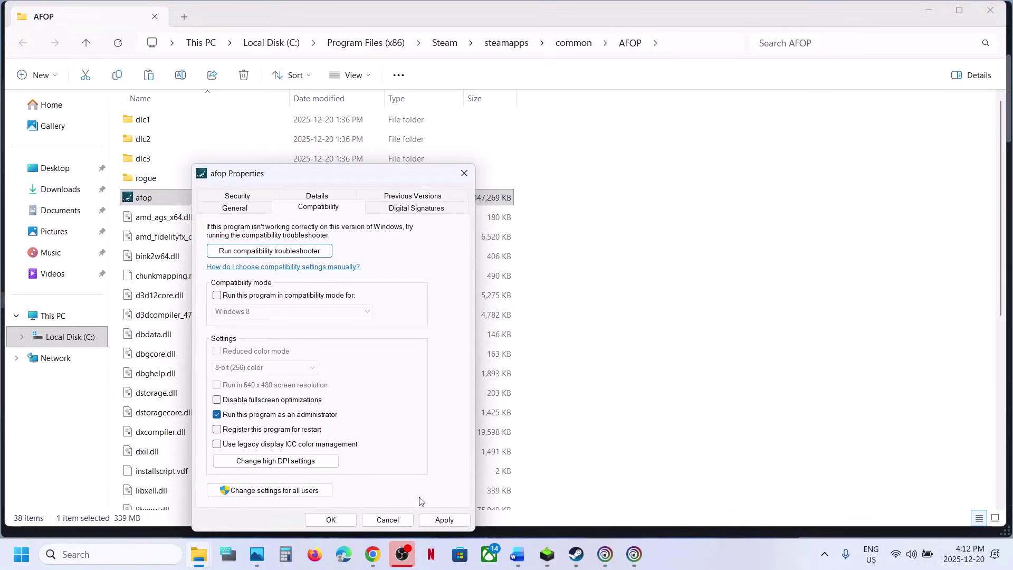
{"action": "left_click", "coordinate": [331, 520]}
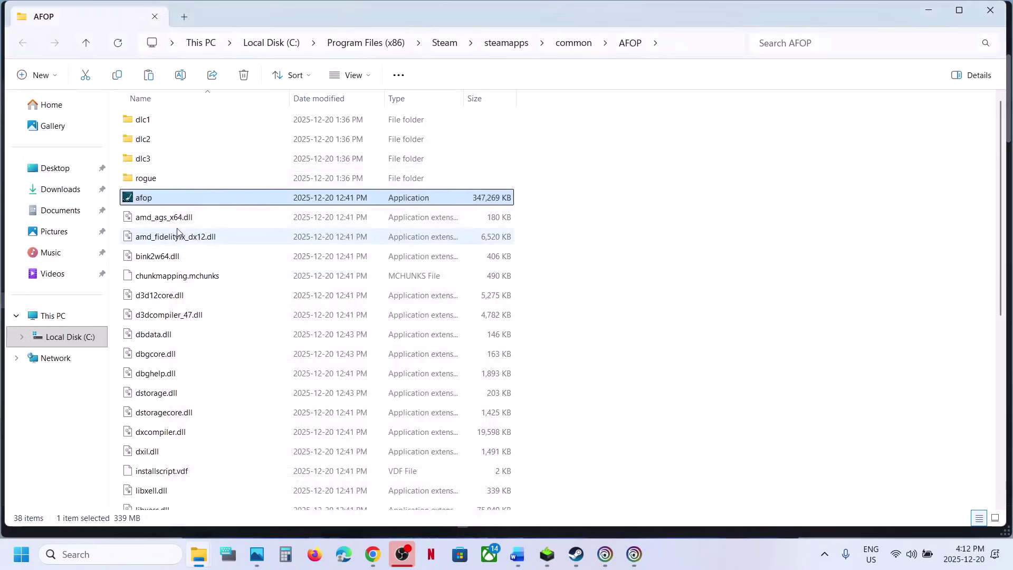
Set afop to Windows 7 mode and apply, then turn all compatibility options off and save
{"action": "right_click", "coordinate": [147, 203]}
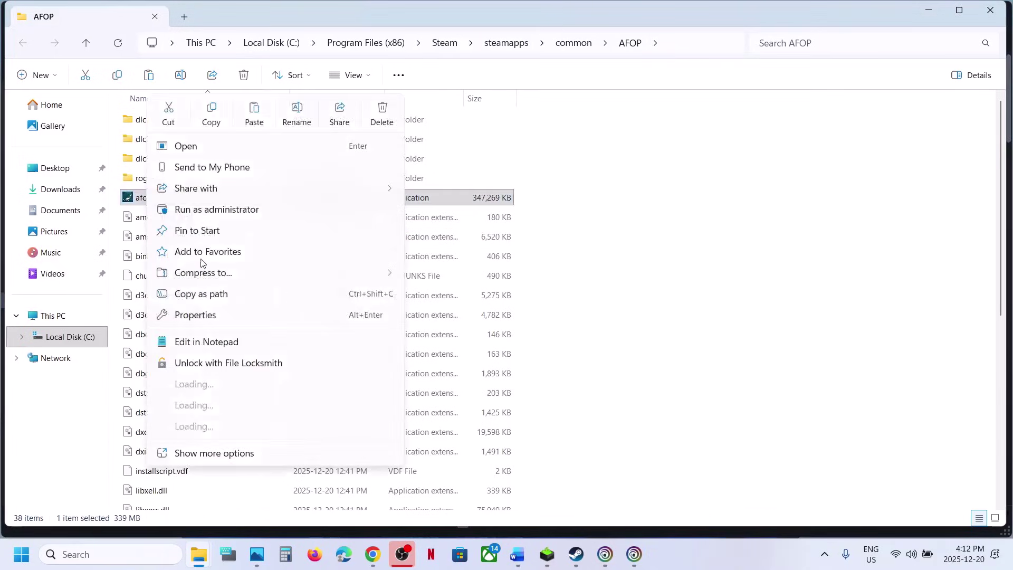
{"action": "left_click", "coordinate": [192, 316]}
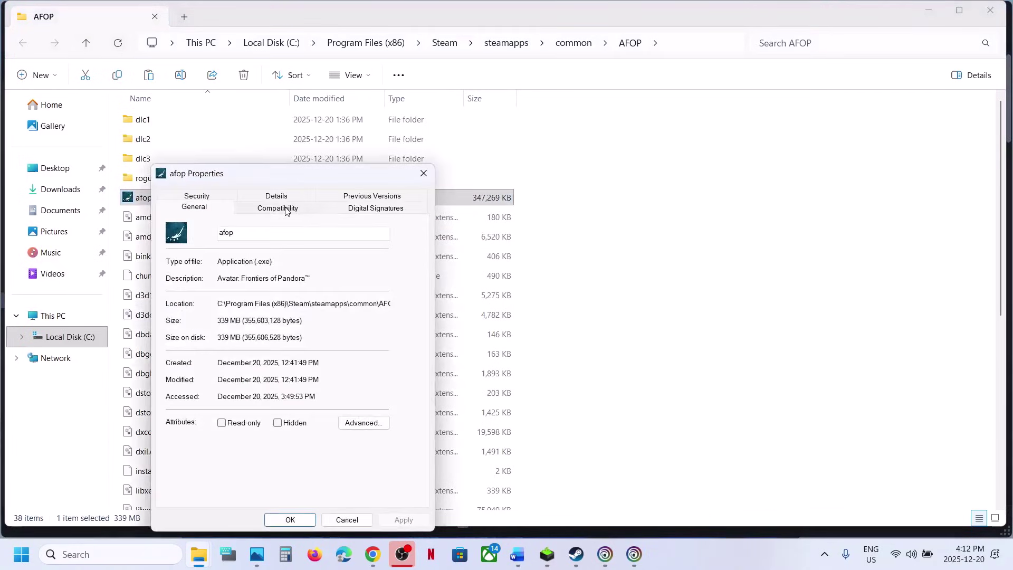
{"action": "left_click", "coordinate": [285, 209]}
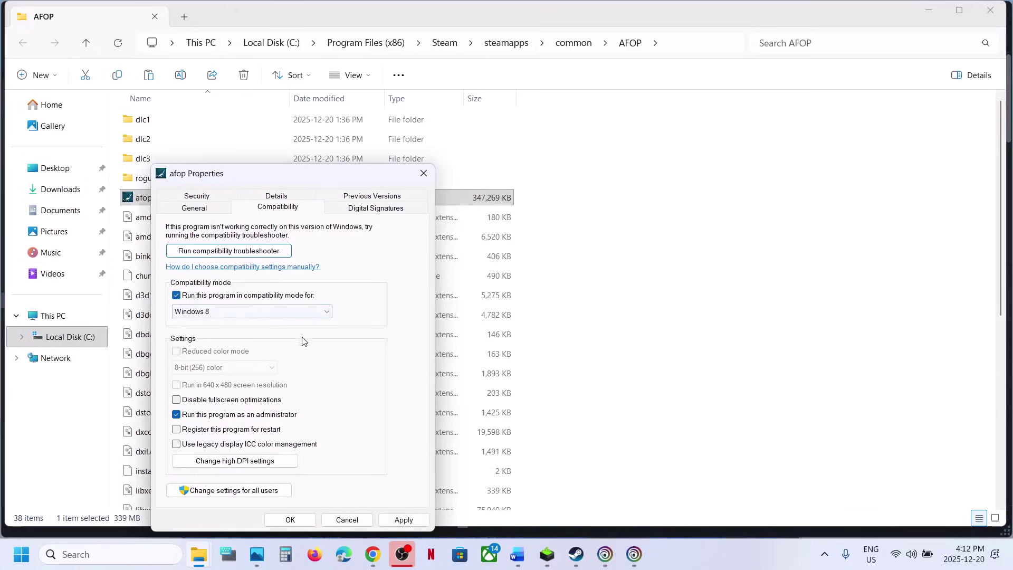
{"action": "left_click", "coordinate": [403, 520]}
{"action": "left_click", "coordinate": [200, 312]}
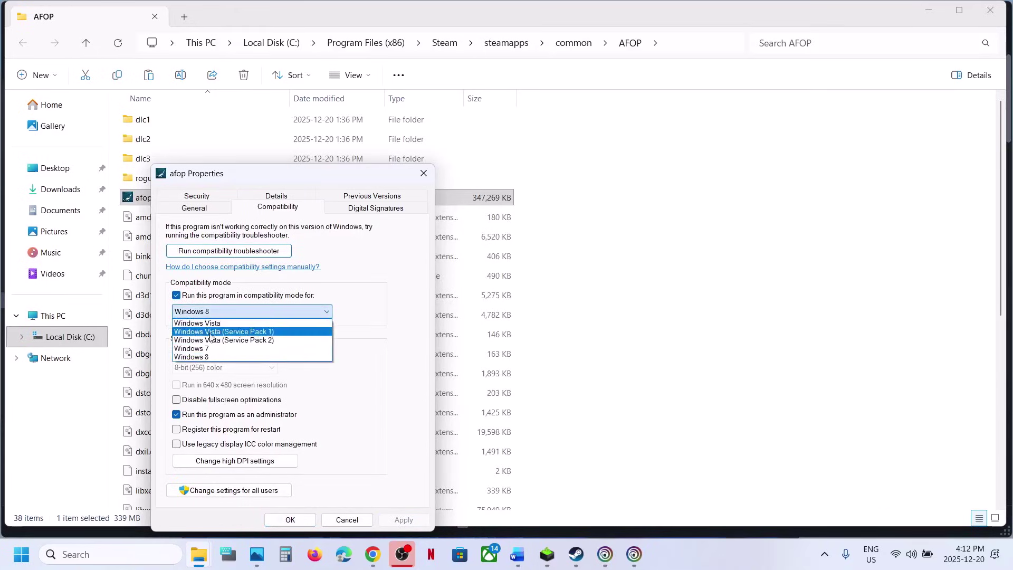
{"action": "left_click", "coordinate": [200, 349]}
{"action": "left_click", "coordinate": [403, 520]}
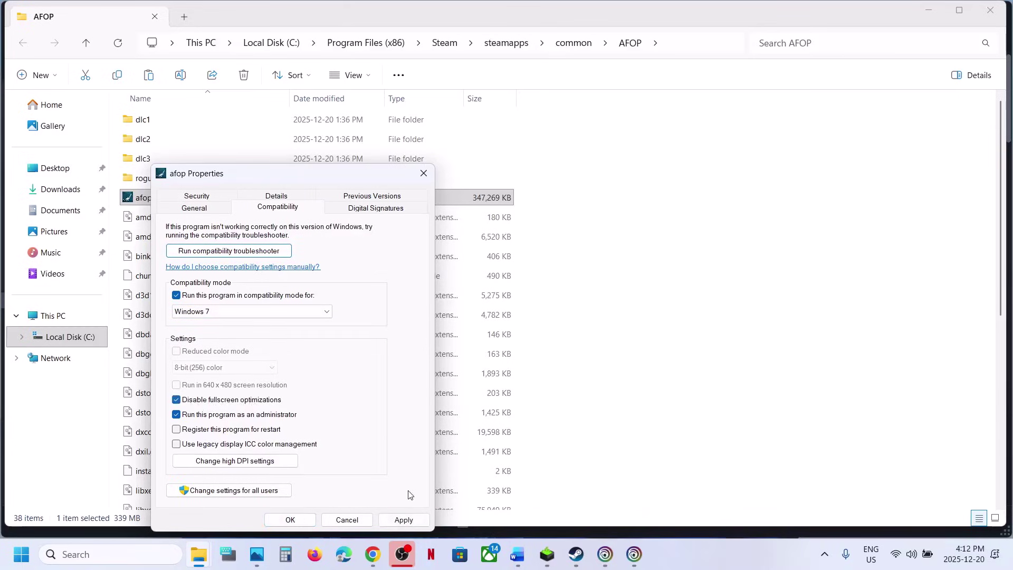
{"action": "left_click", "coordinate": [403, 520]}
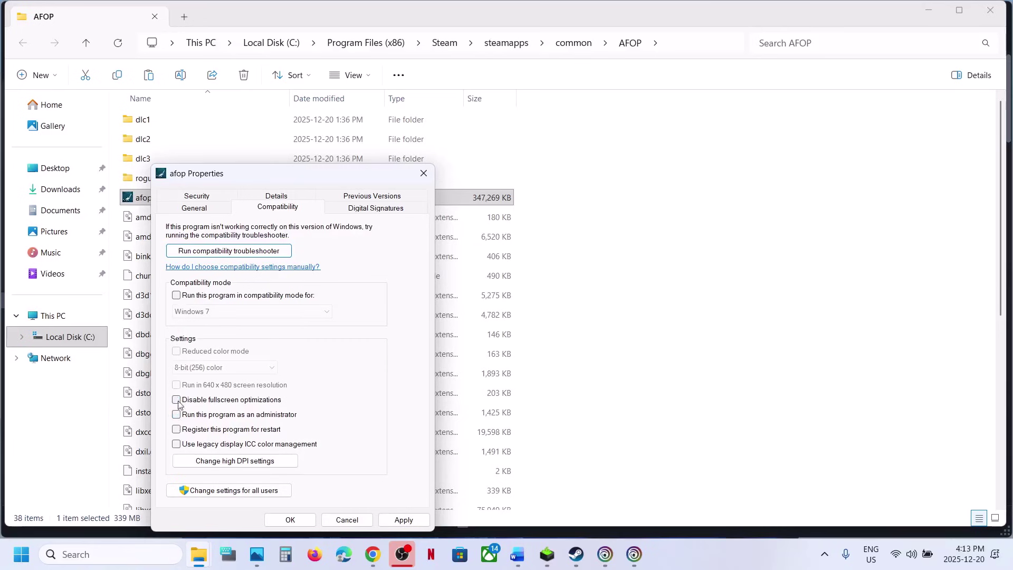
{"action": "left_click", "coordinate": [289, 520]}
Close the game folder and return to the Steam game page after checking the guide
{"action": "left_click", "coordinate": [992, 12]}
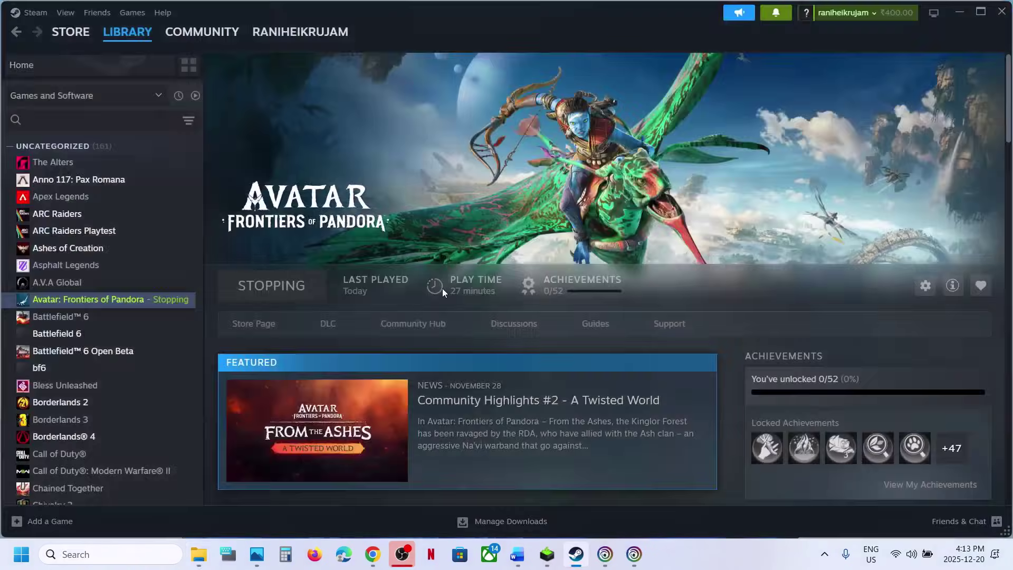
{"action": "left_click", "coordinate": [518, 554]}
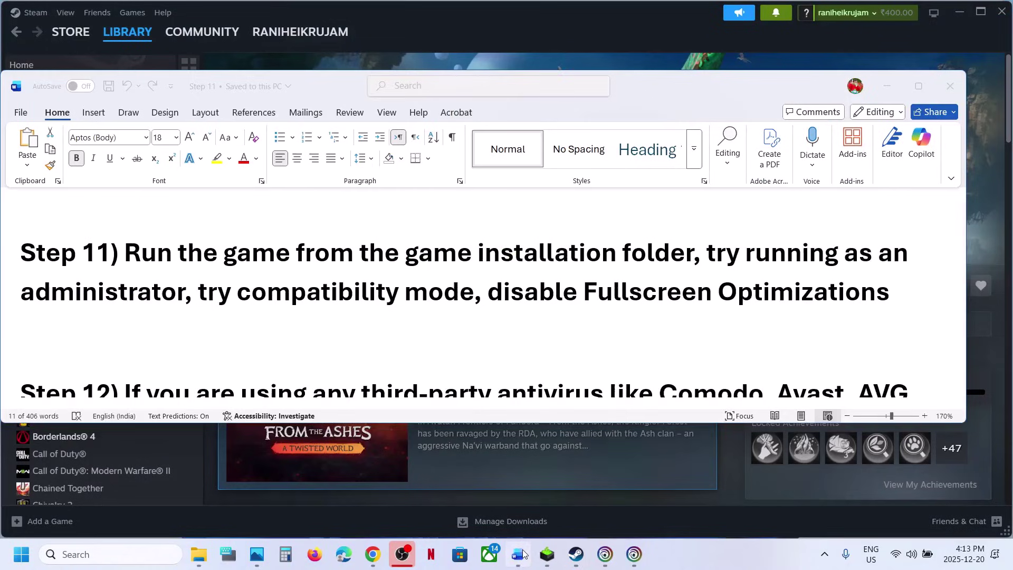
{"action": "scroll", "coordinate": [337, 332], "scroll_direction": "down", "scroll_amount": 3}
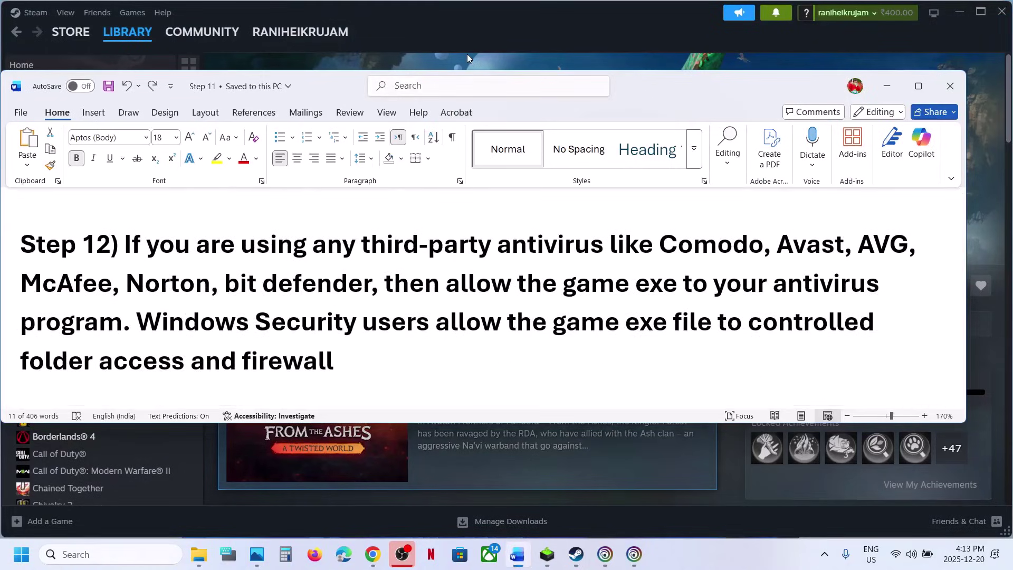
{"action": "left_click", "coordinate": [466, 57]}
Reach Ransomware protection's Controlled folder access allowed-apps list in Windows Security, approving the admin prompt
{"action": "key", "text": "super+i"}
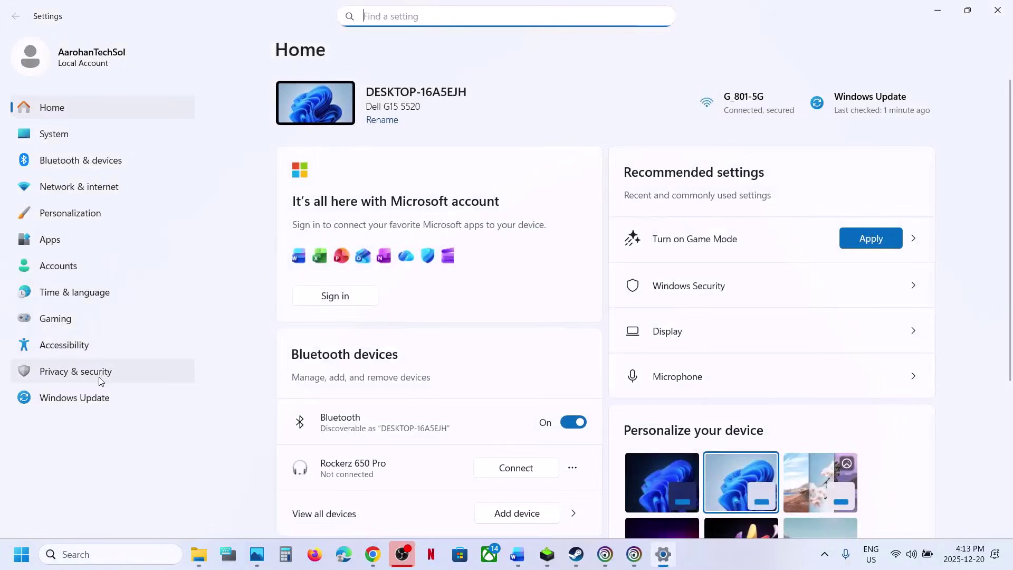
{"action": "left_click", "coordinate": [100, 376]}
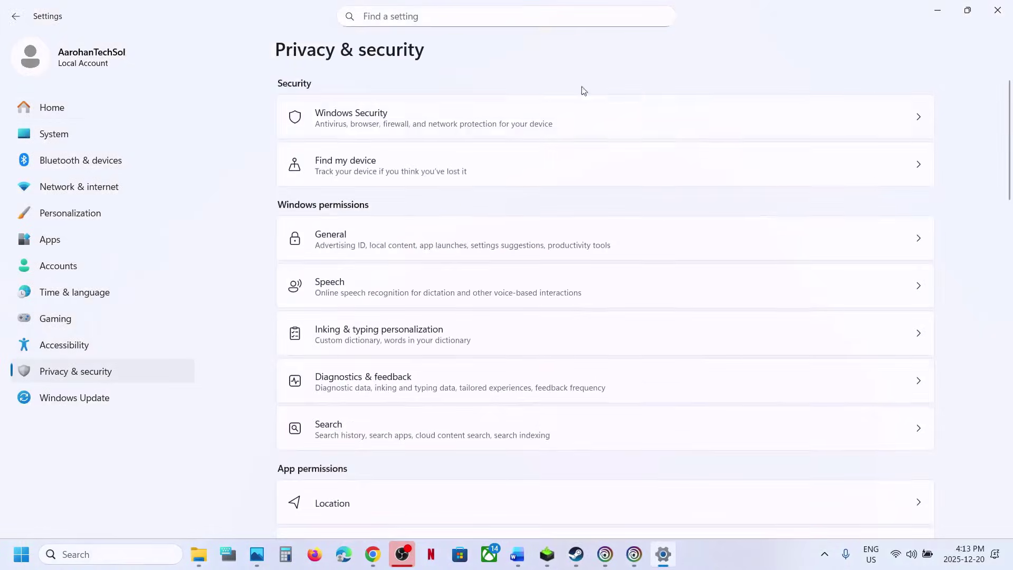
{"action": "left_click", "coordinate": [425, 136]}
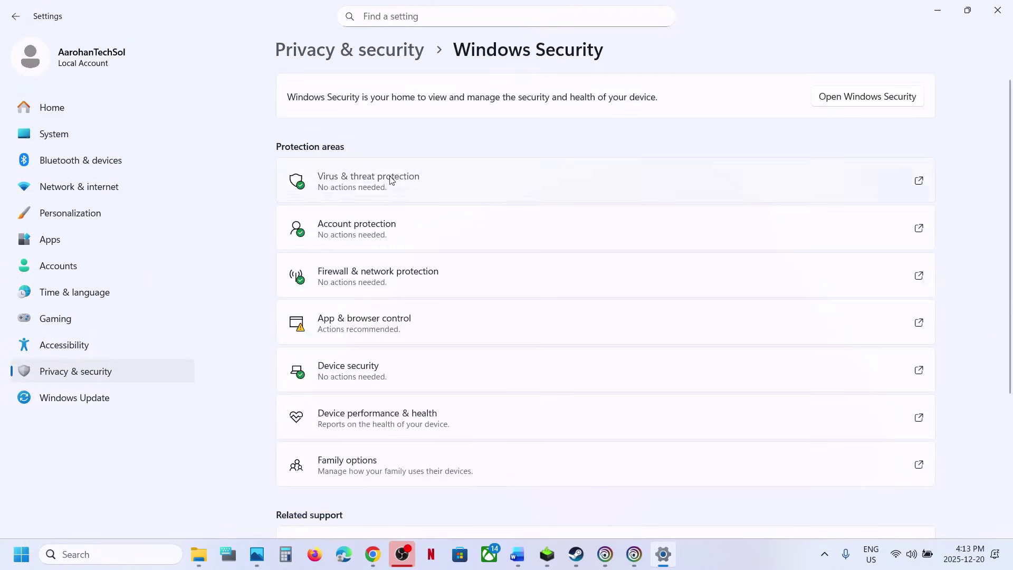
{"action": "left_click", "coordinate": [391, 180]}
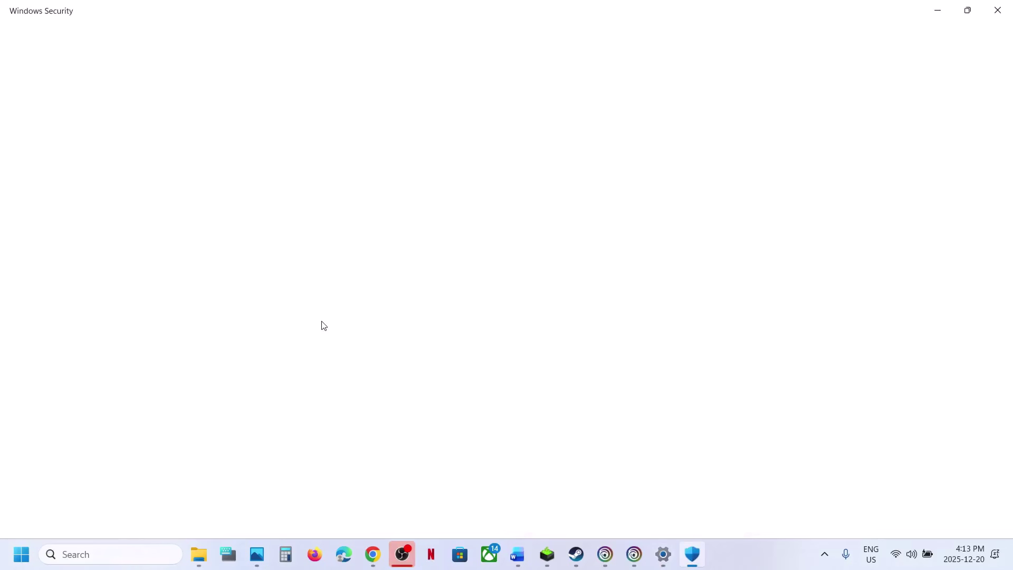
{"action": "scroll", "coordinate": [322, 326], "scroll_direction": "down", "scroll_amount": 3}
{"action": "left_click", "coordinate": [294, 486]}
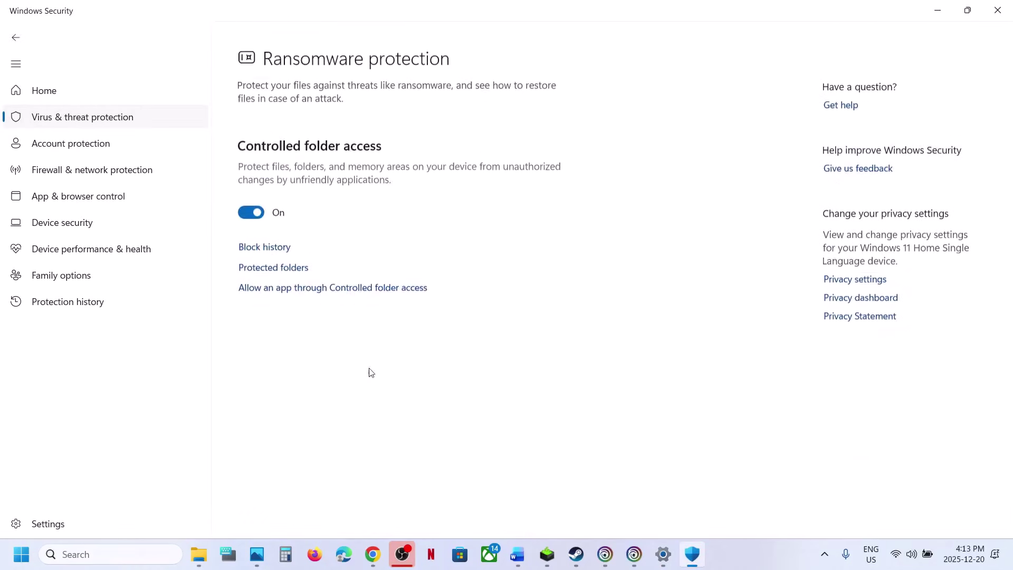
{"action": "left_click", "coordinate": [303, 279]}
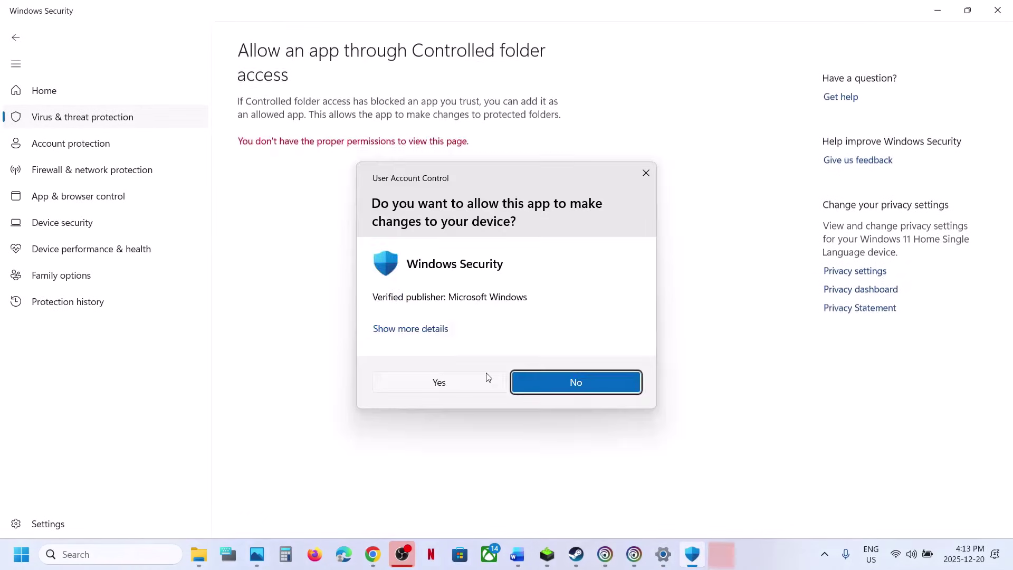
{"action": "left_click", "coordinate": [456, 383]}
Add afop.exe from the AFOP game folder to the allowed apps
{"action": "scroll", "coordinate": [285, 228], "scroll_direction": "down", "scroll_amount": 2}
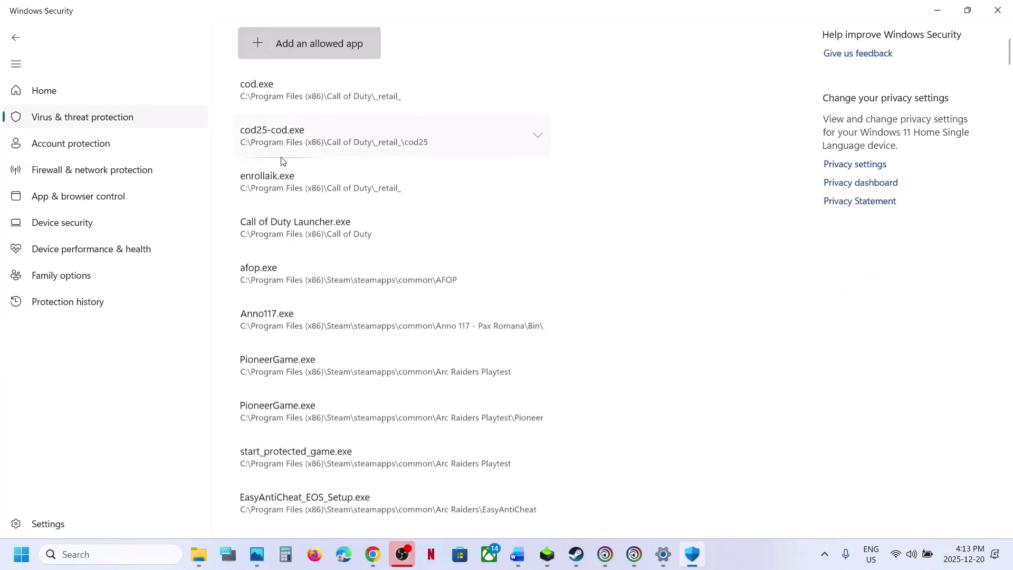
{"action": "left_click", "coordinate": [303, 135]}
{"action": "left_click", "coordinate": [301, 43]}
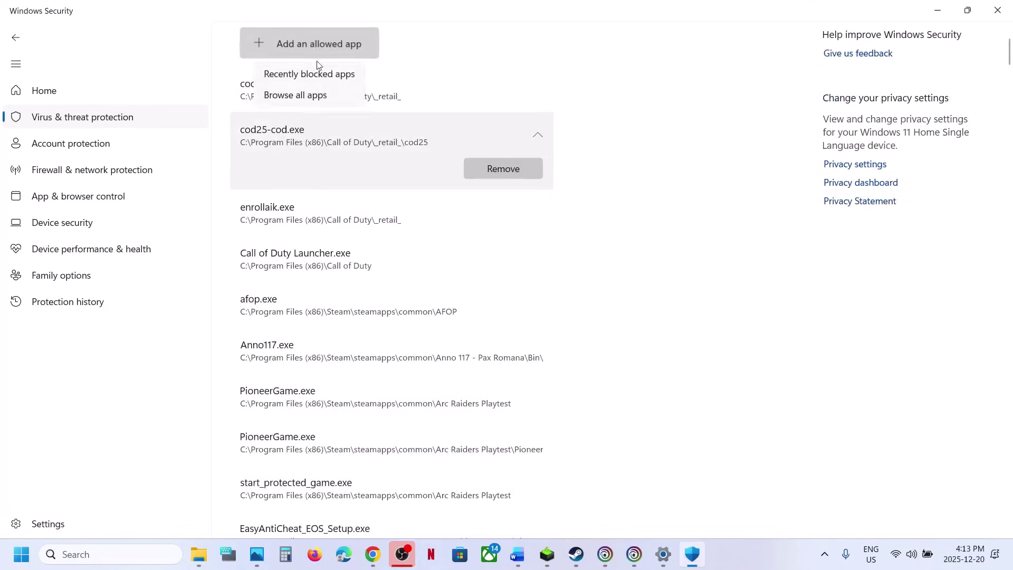
{"action": "left_click", "coordinate": [300, 95]}
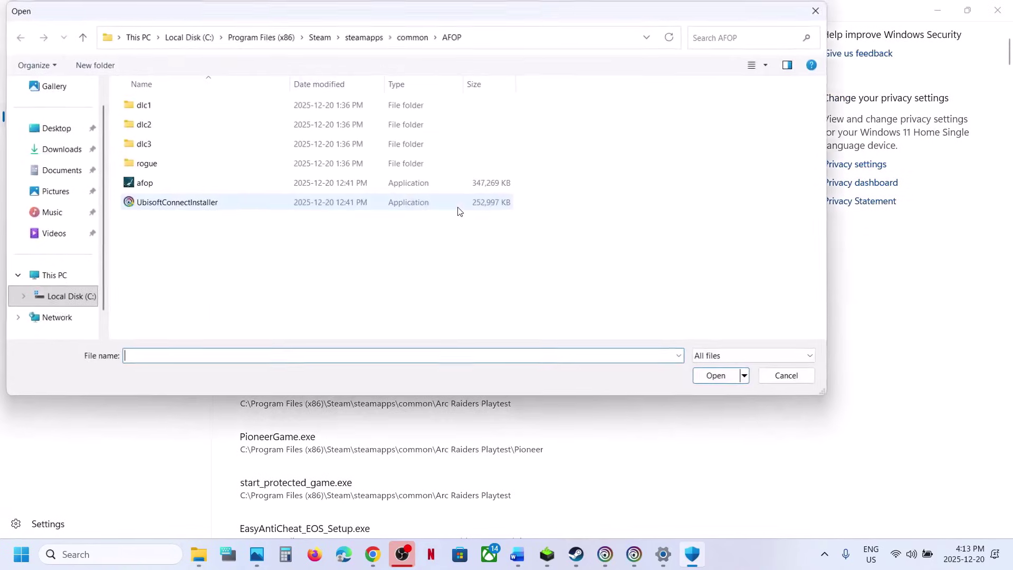
{"action": "left_click", "coordinate": [164, 182]}
{"action": "left_click", "coordinate": [704, 376]}
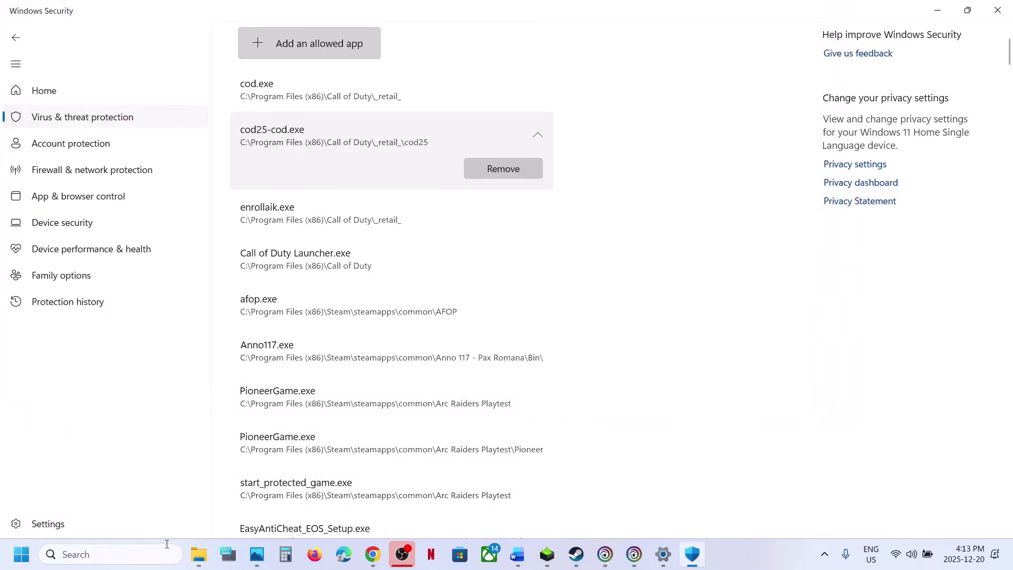
{"action": "left_click", "coordinate": [147, 550]}
Open the Windows Defender Firewall allowed-apps list in Control Panel and unlock it for changes
{"action": "type", "text": "control"}
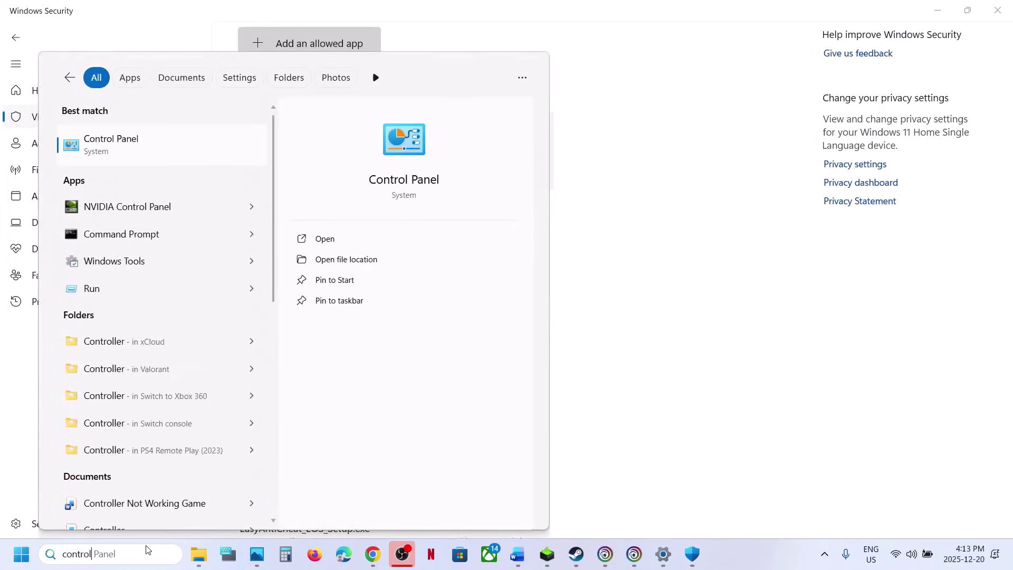
{"action": "key", "text": "Return"}
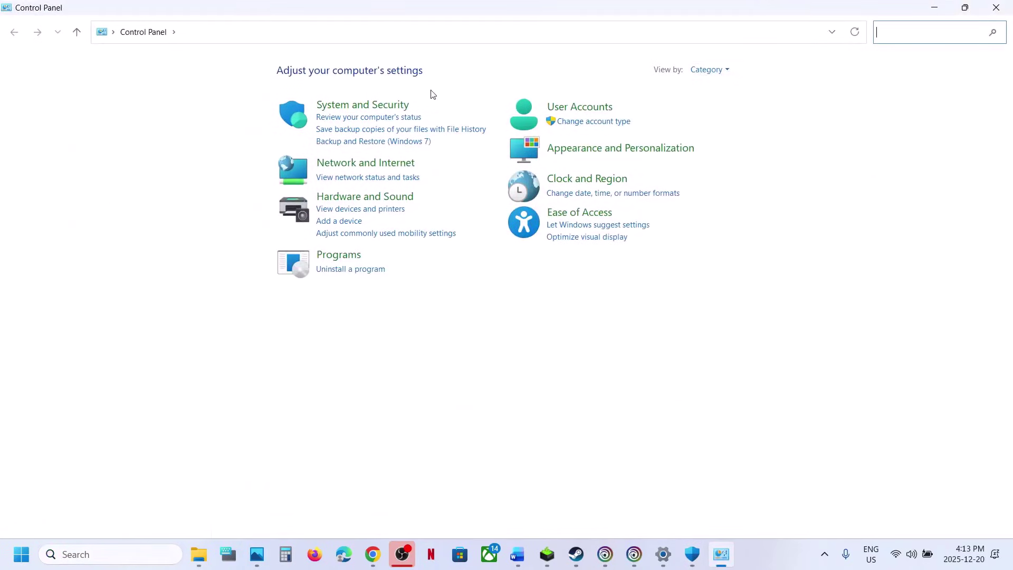
{"action": "left_click", "coordinate": [391, 105]}
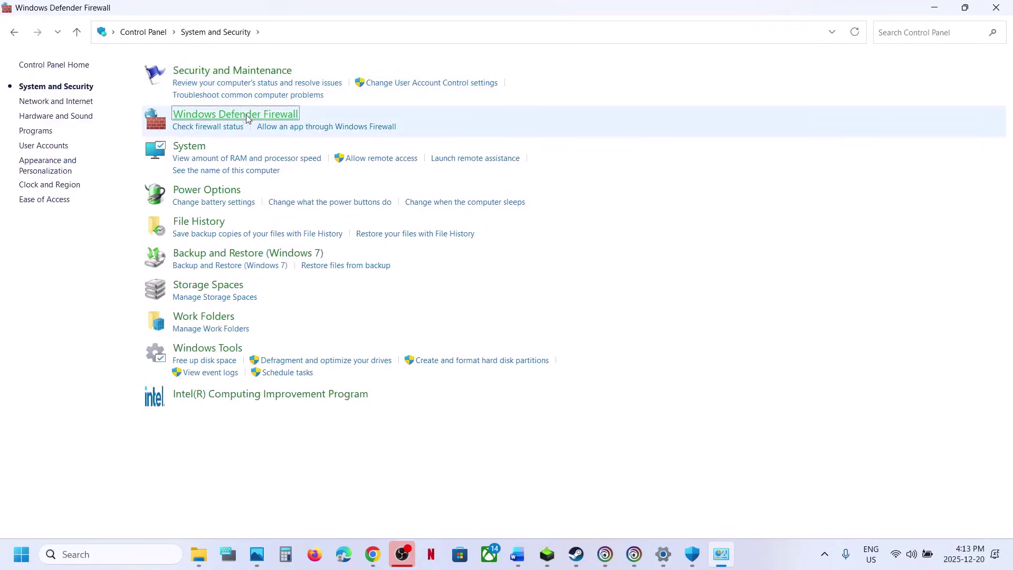
{"action": "left_click", "coordinate": [247, 118]}
{"action": "left_click", "coordinate": [63, 106]}
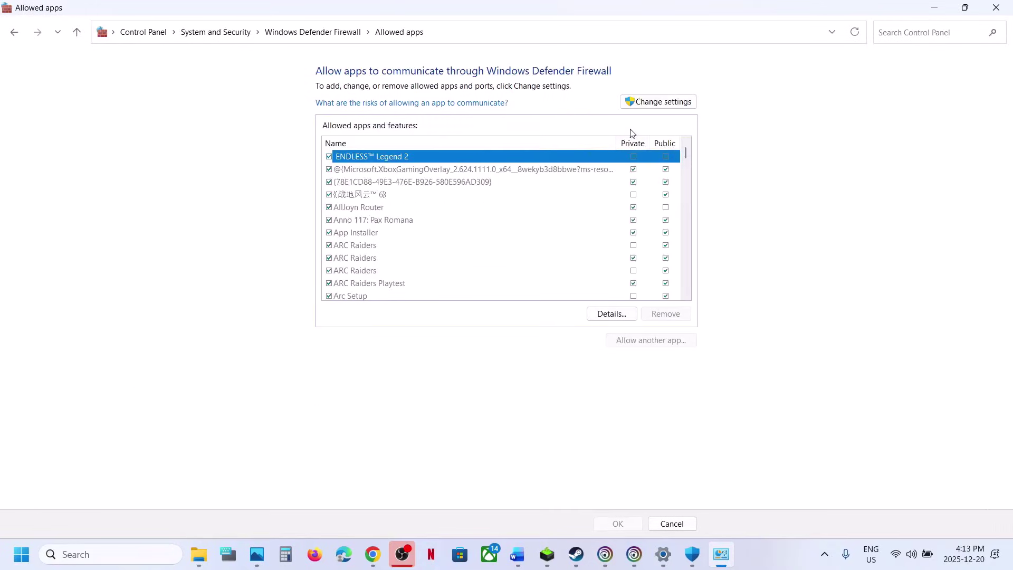
{"action": "left_click", "coordinate": [659, 102]}
Try adding the afop executable as a firewall exception and find it is already listed
{"action": "left_click", "coordinate": [649, 340]}
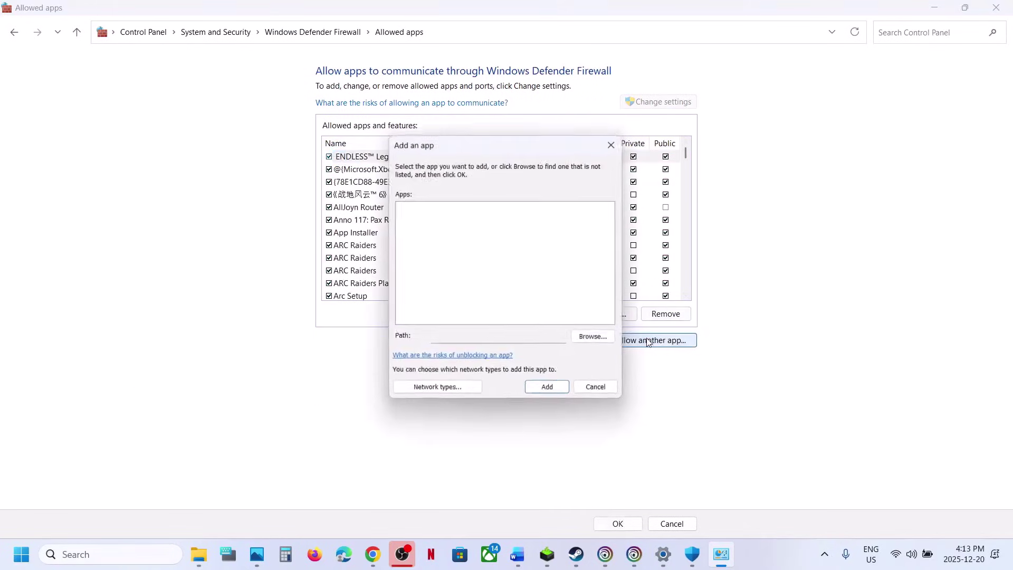
{"action": "left_click", "coordinate": [595, 336]}
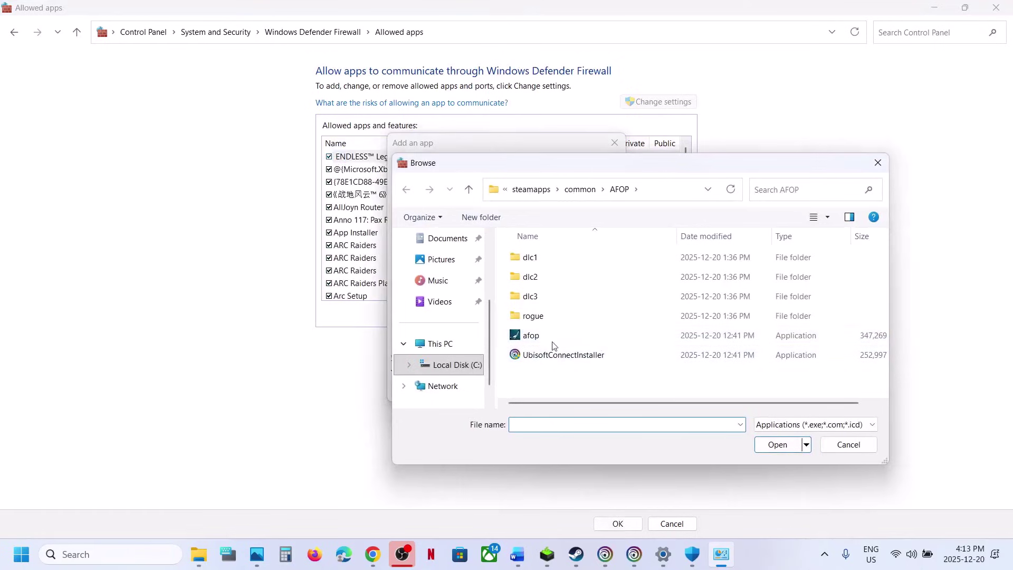
{"action": "left_click", "coordinate": [549, 337]}
{"action": "left_click", "coordinate": [777, 444]}
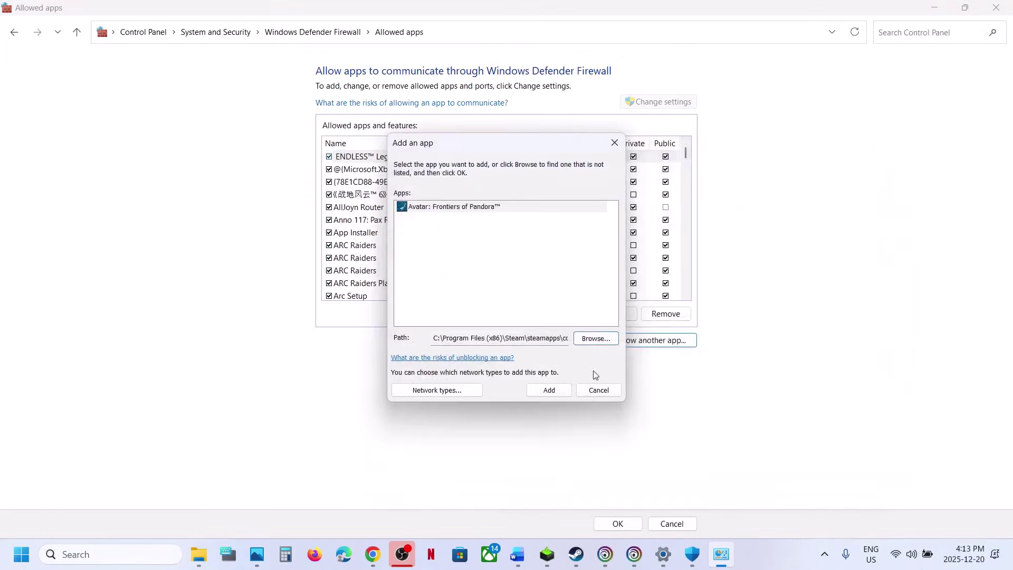
{"action": "left_click", "coordinate": [551, 391]}
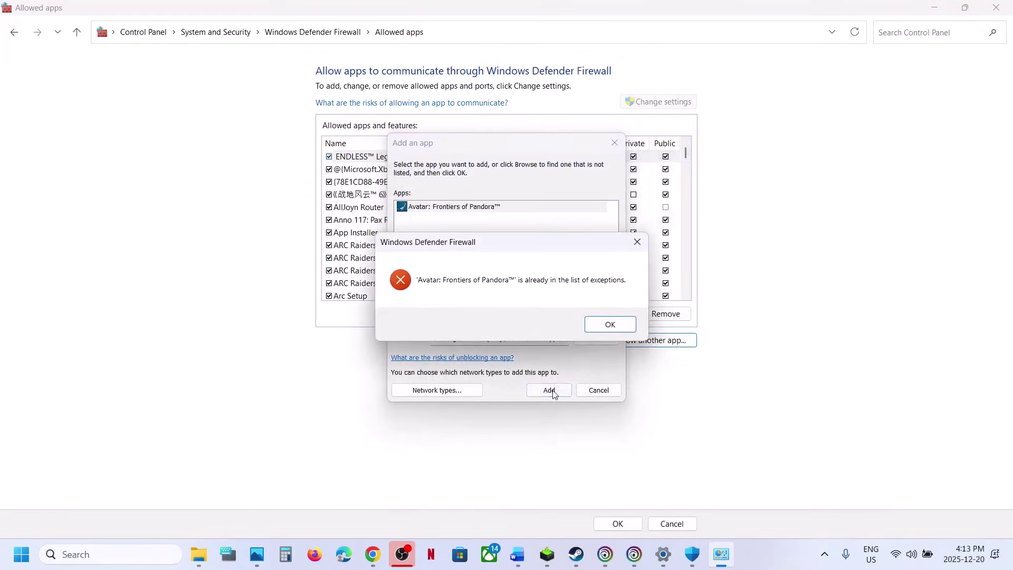
{"action": "left_click", "coordinate": [602, 328]}
Close the add-app, allowed-apps, Windows Security and Settings windows
{"action": "left_click", "coordinate": [615, 144]}
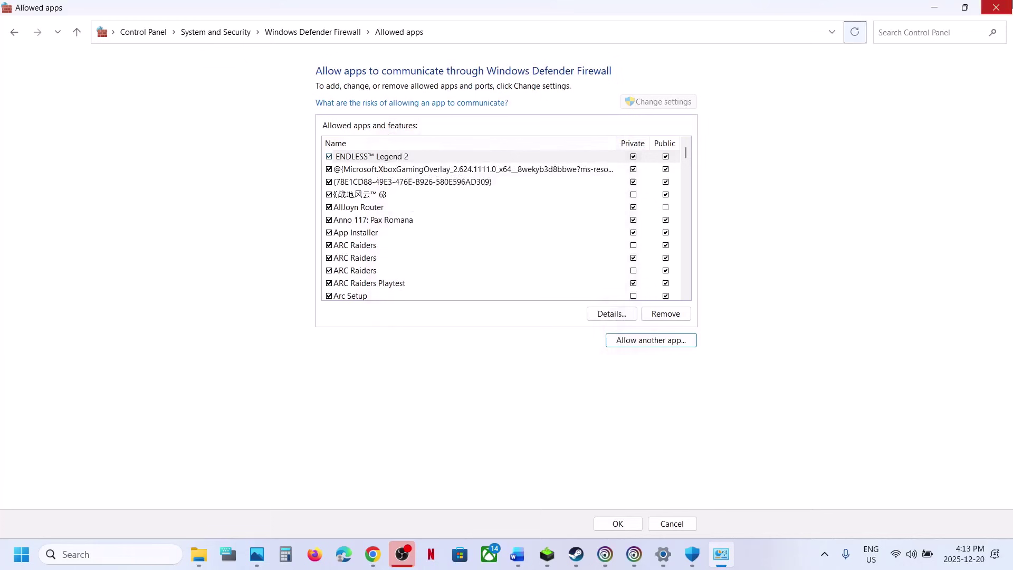
{"action": "left_click", "coordinate": [993, 10]}
{"action": "left_click", "coordinate": [999, 10]}
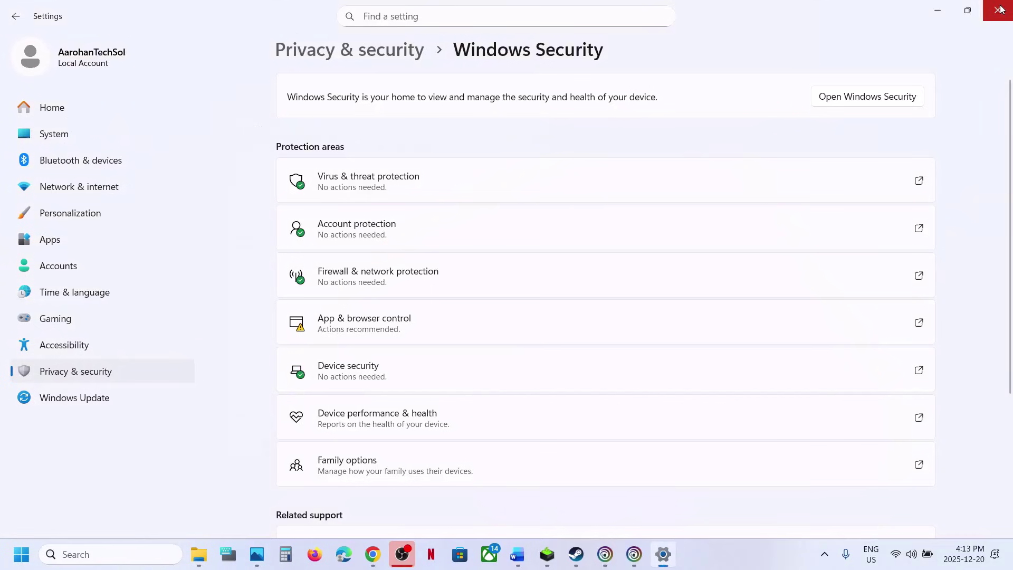
{"action": "left_click", "coordinate": [999, 9]}
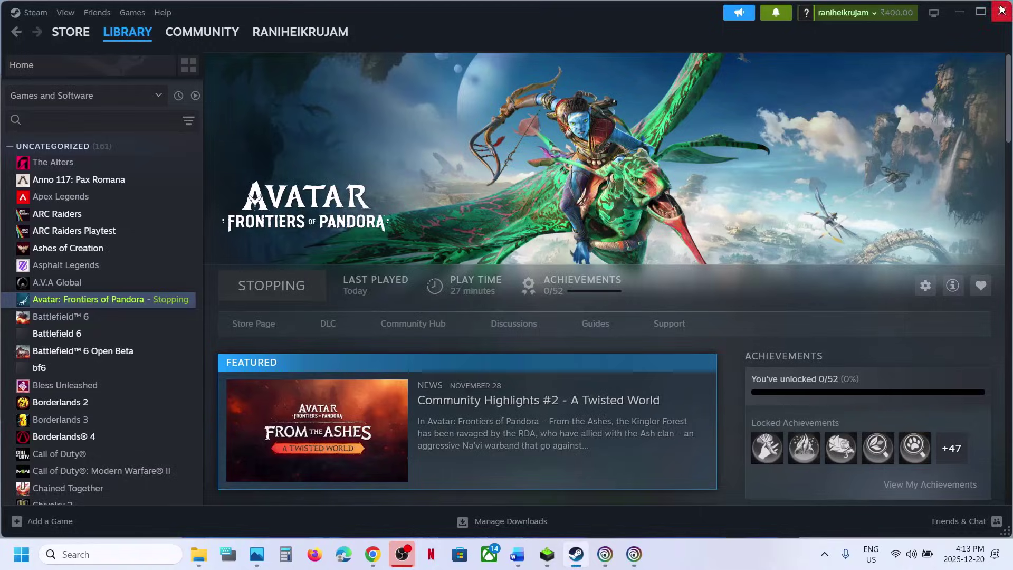
Follow the guide's NVIDIA link and search drivers for the GeForce RTX 3050 Laptop GPU
{"action": "left_click", "coordinate": [517, 561]}
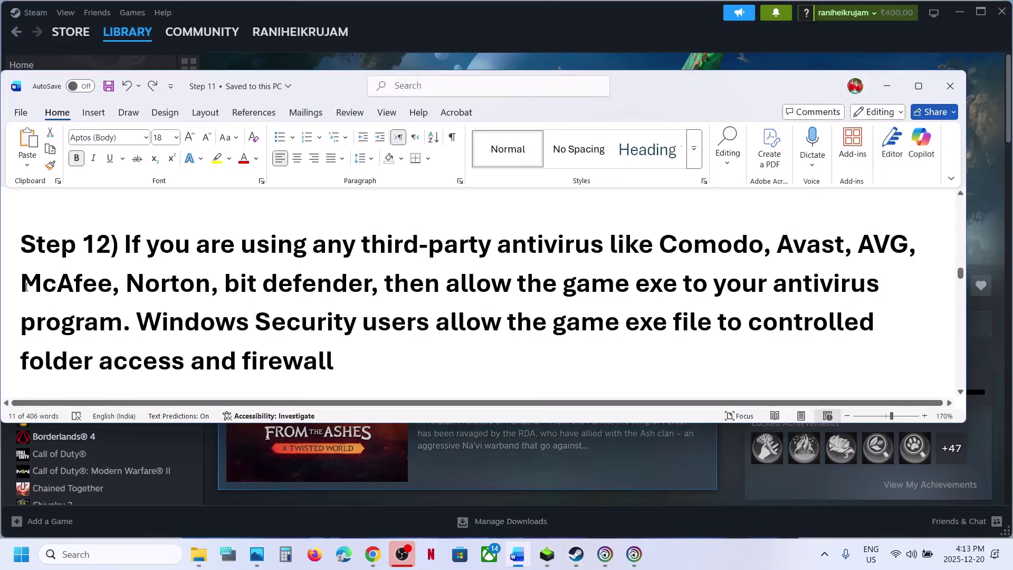
{"action": "left_click_drag", "start_coordinate": [25, 287], "coordinate": [133, 327]}
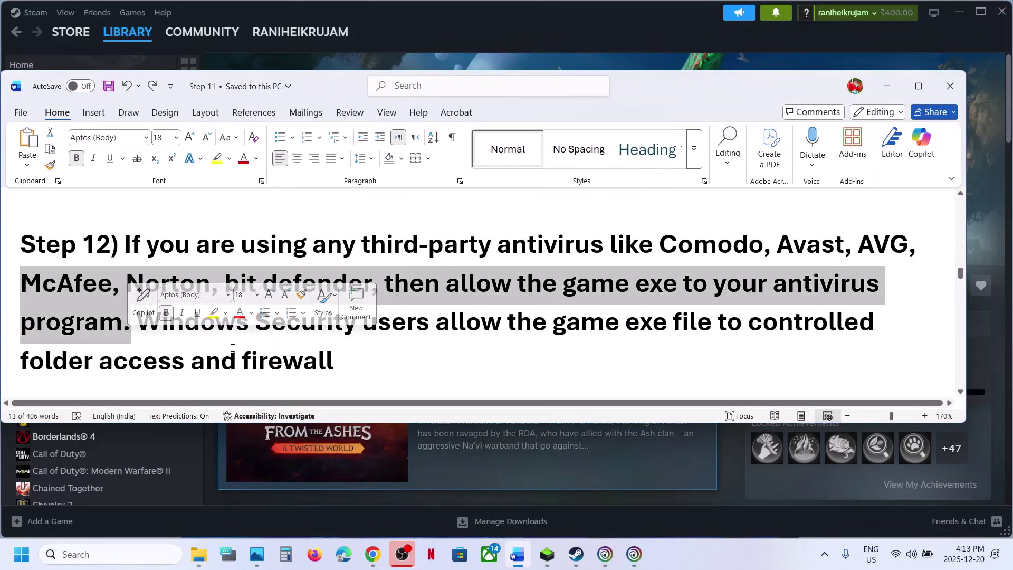
{"action": "scroll", "coordinate": [232, 349], "scroll_direction": "down", "scroll_amount": 5}
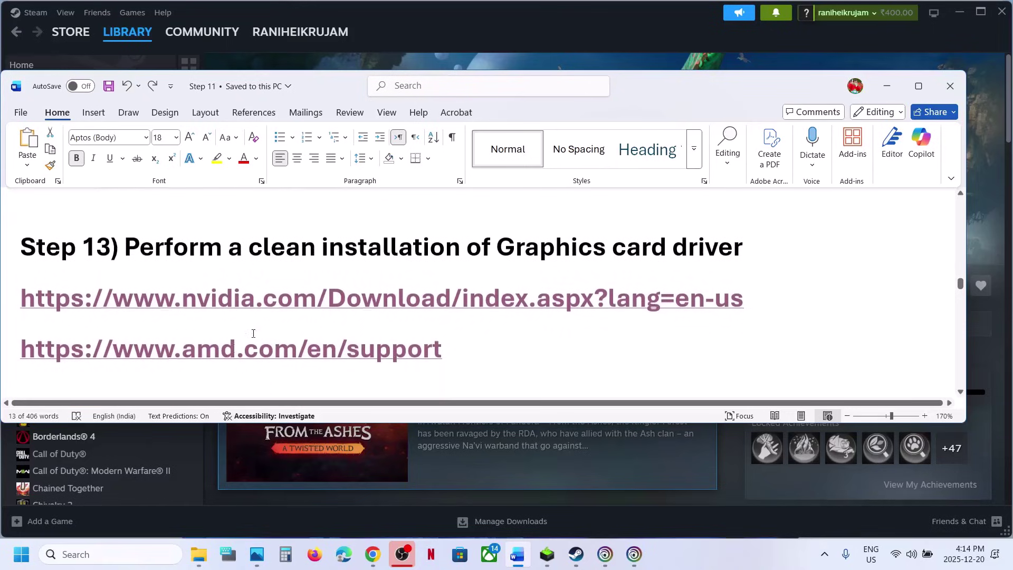
{"action": "scroll", "coordinate": [299, 308], "scroll_direction": "up", "scroll_amount": 2}
{"action": "scroll", "coordinate": [300, 308], "scroll_direction": "up", "scroll_amount": 1}
{"action": "scroll", "coordinate": [294, 301], "scroll_direction": "down", "scroll_amount": 3}
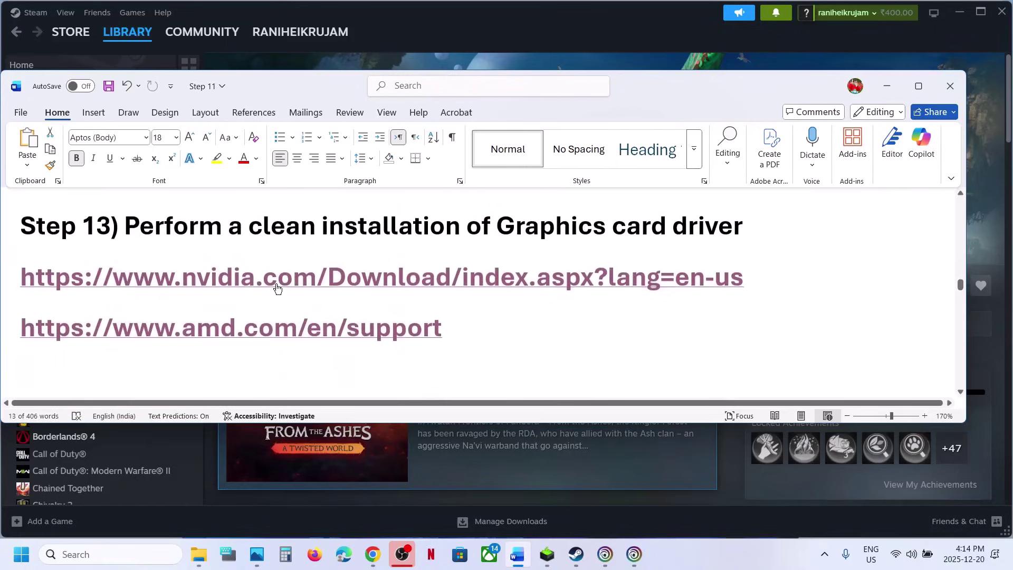
{"action": "left_click", "coordinate": [277, 287], "text": "ctrl"}
{"action": "scroll", "coordinate": [291, 237], "scroll_direction": "down", "scroll_amount": 3}
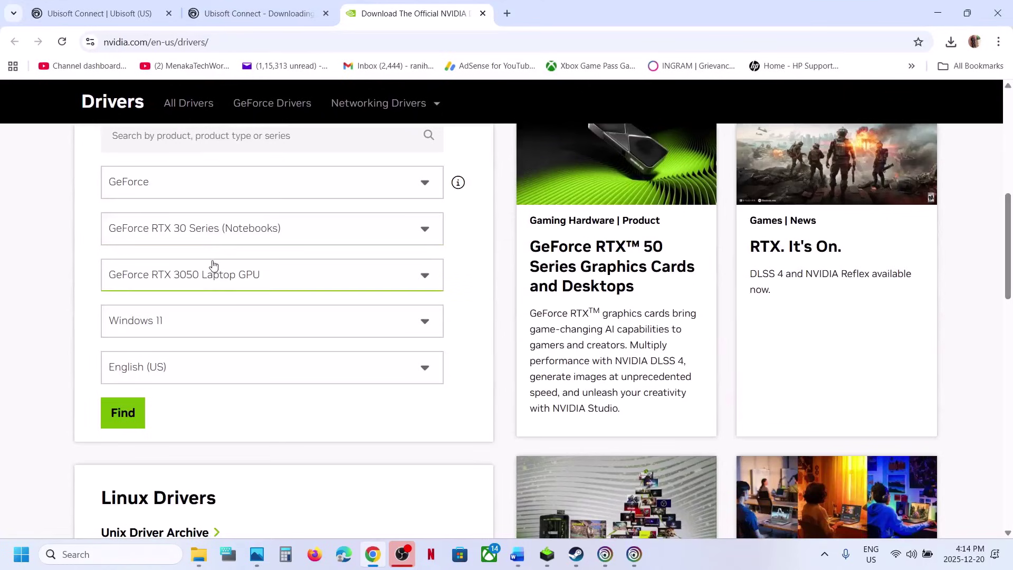
{"action": "left_click", "coordinate": [123, 413]}
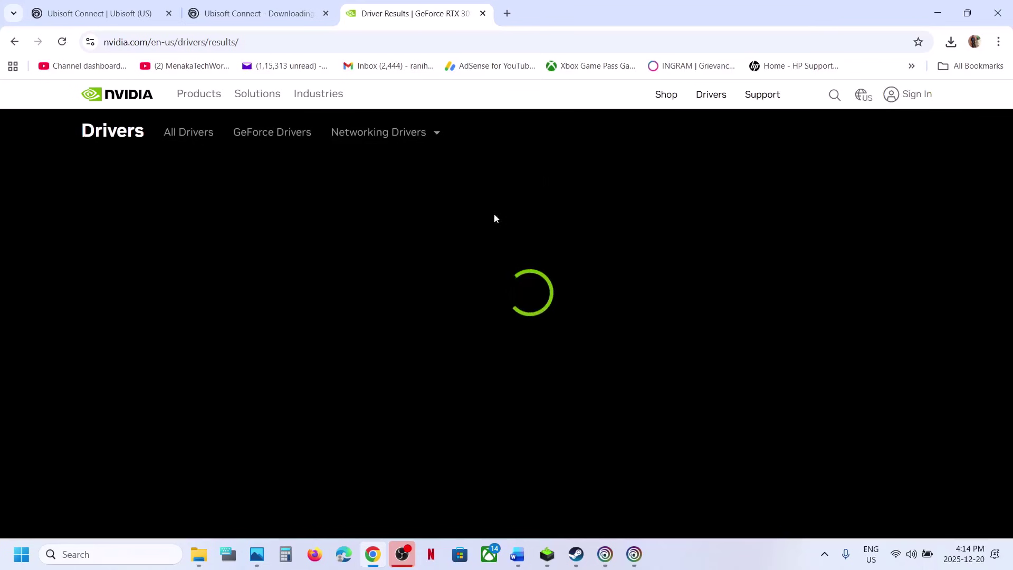
Download GeForce Game Ready Driver 591.59 from its details page
{"action": "key", "text": "super+Tab"}
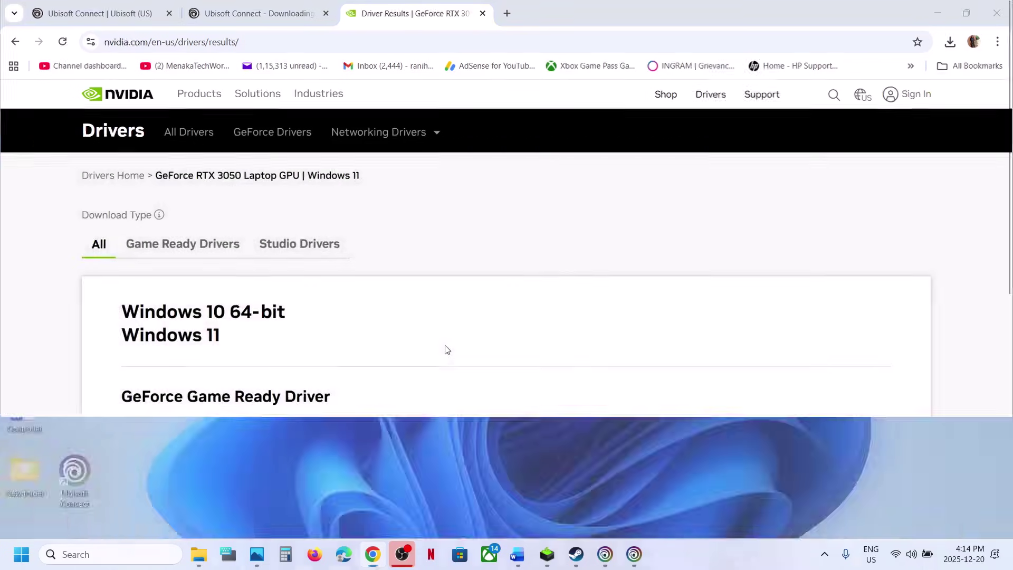
{"action": "left_click", "coordinate": [224, 138]}
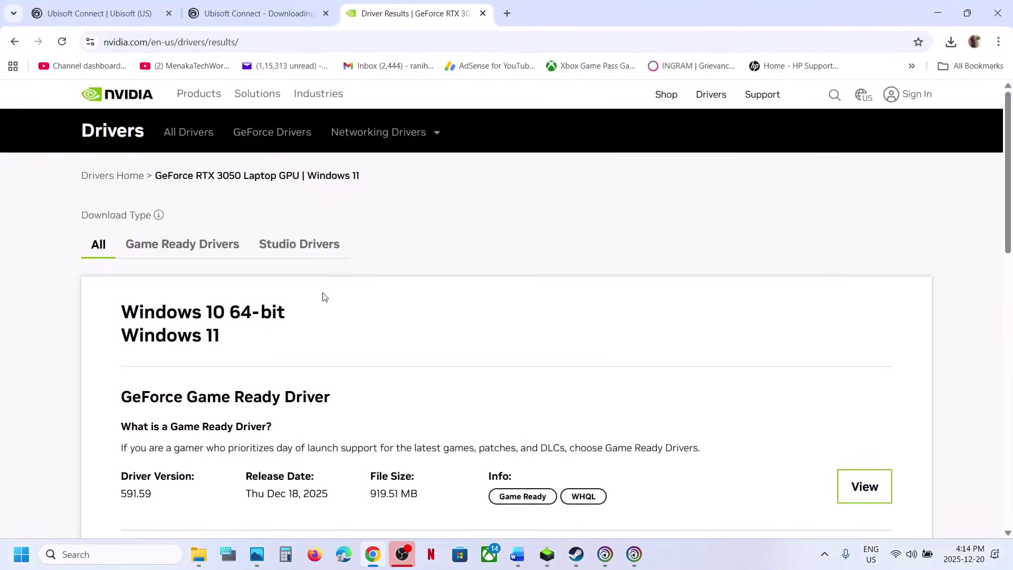
{"action": "scroll", "coordinate": [321, 294], "scroll_direction": "down", "scroll_amount": 1}
{"action": "scroll", "coordinate": [324, 297], "scroll_direction": "down", "scroll_amount": 1}
{"action": "left_click", "coordinate": [853, 315]}
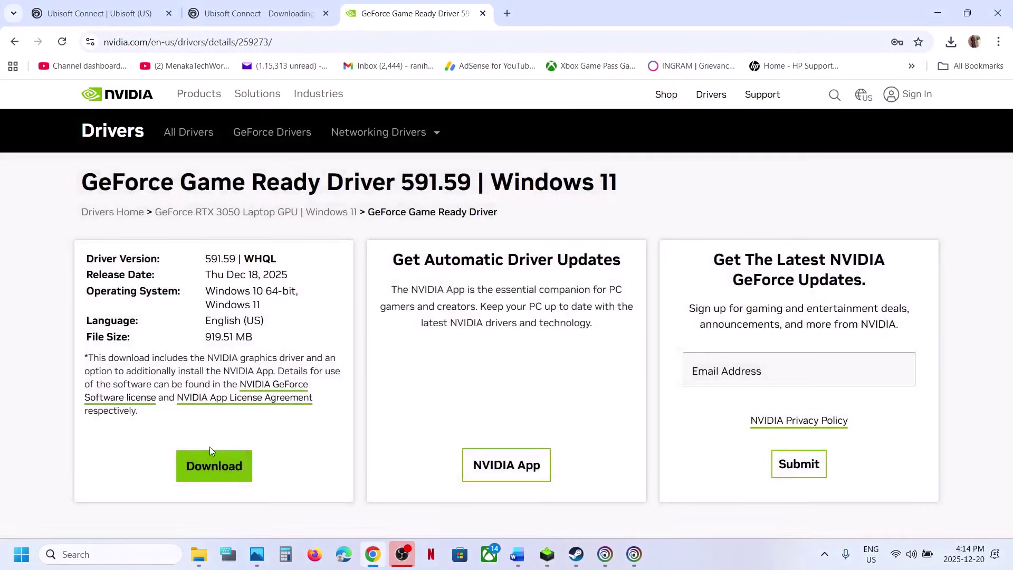
{"action": "left_click", "coordinate": [192, 471]}
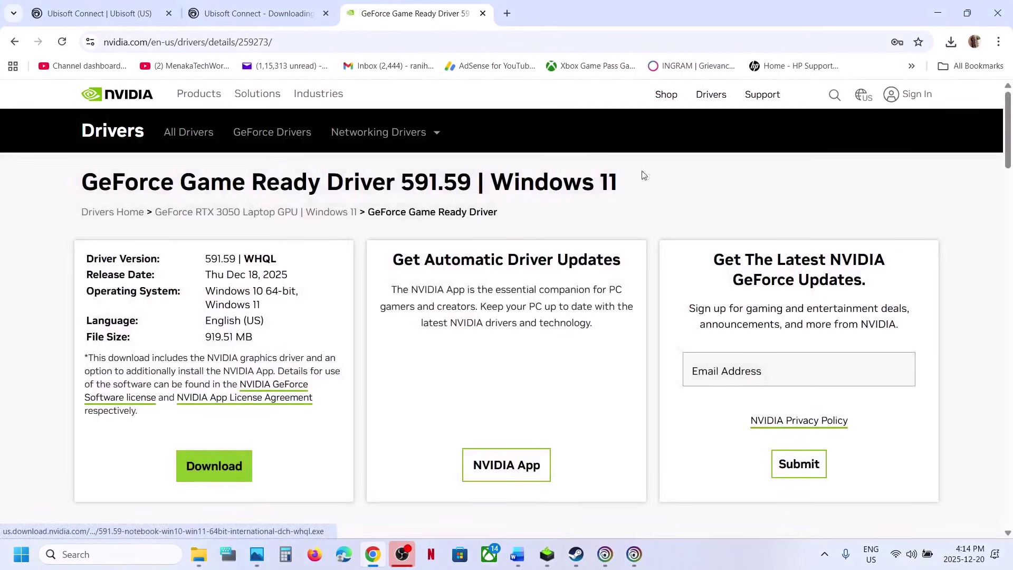
{"action": "left_click", "coordinate": [952, 41]}
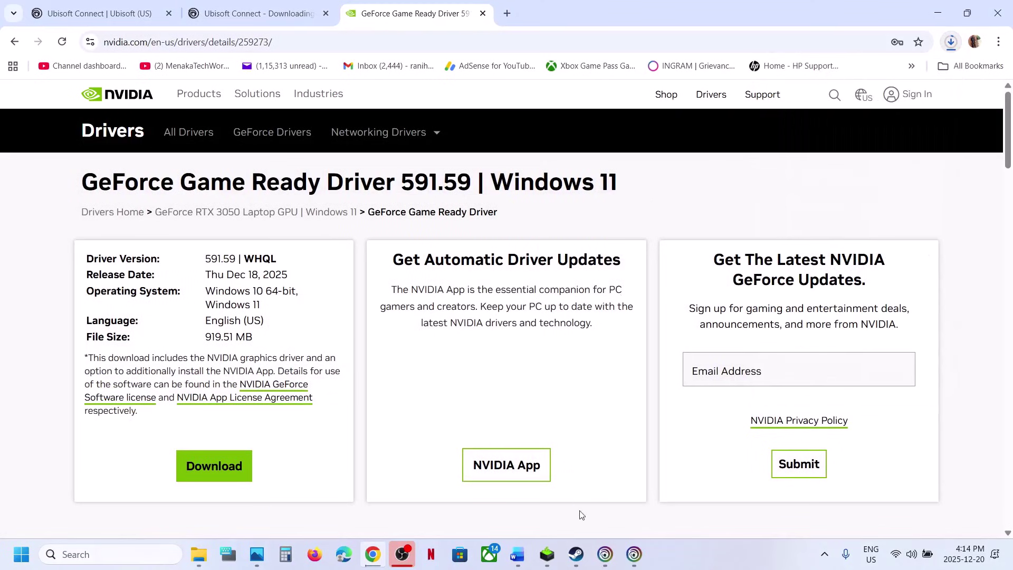
Run the 591.59 installer as a custom clean installation, then show the Start power options
{"action": "left_click", "coordinate": [547, 560]}
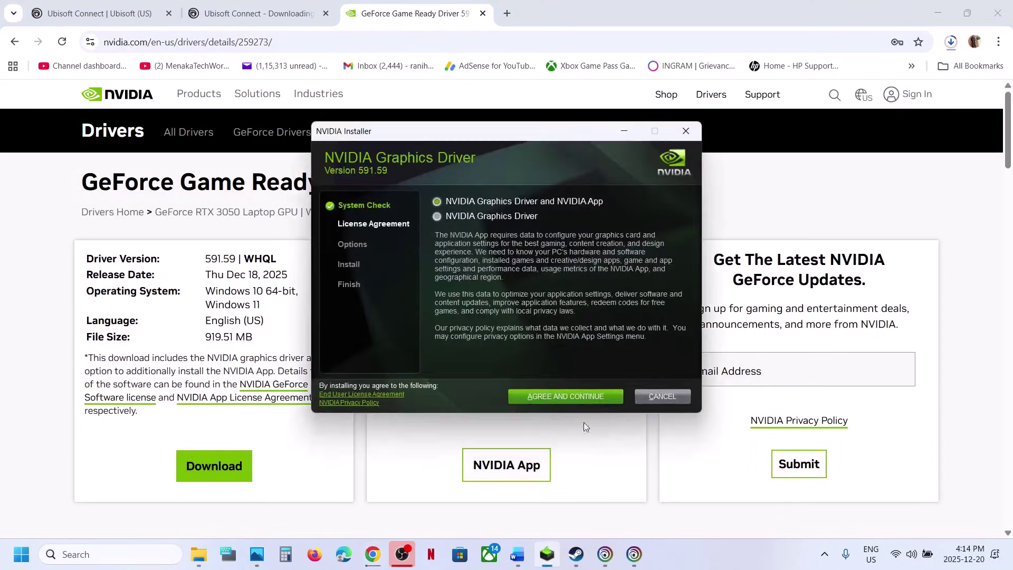
{"action": "left_click", "coordinate": [571, 397]}
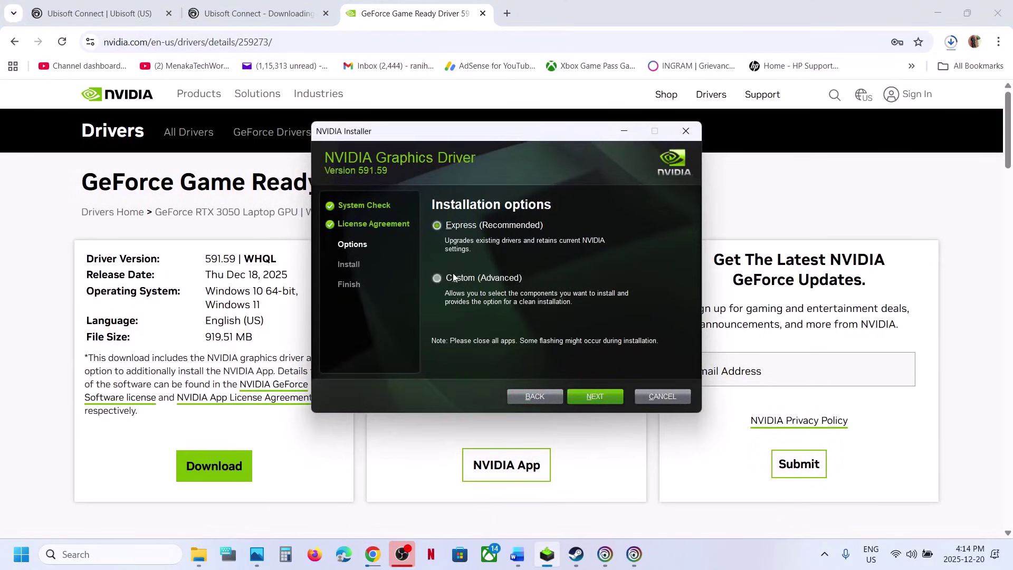
{"action": "left_click", "coordinate": [587, 394]}
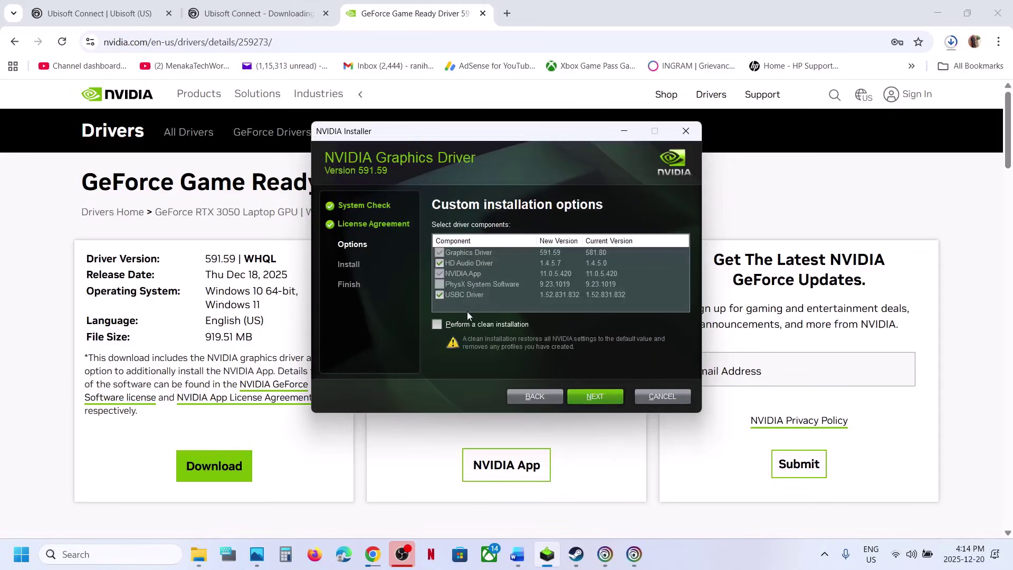
{"action": "left_click", "coordinate": [436, 324]}
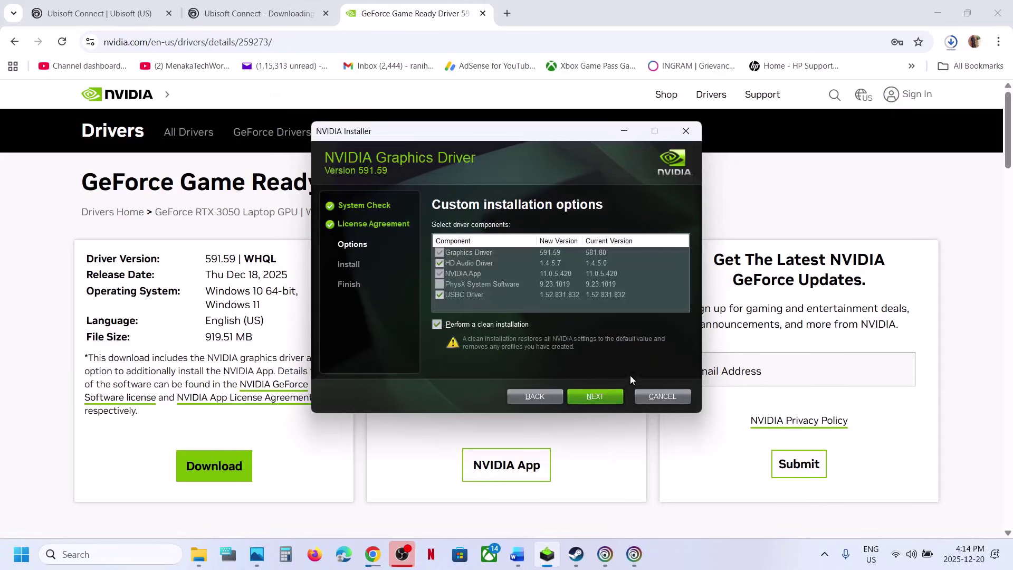
{"action": "left_click", "coordinate": [599, 394]}
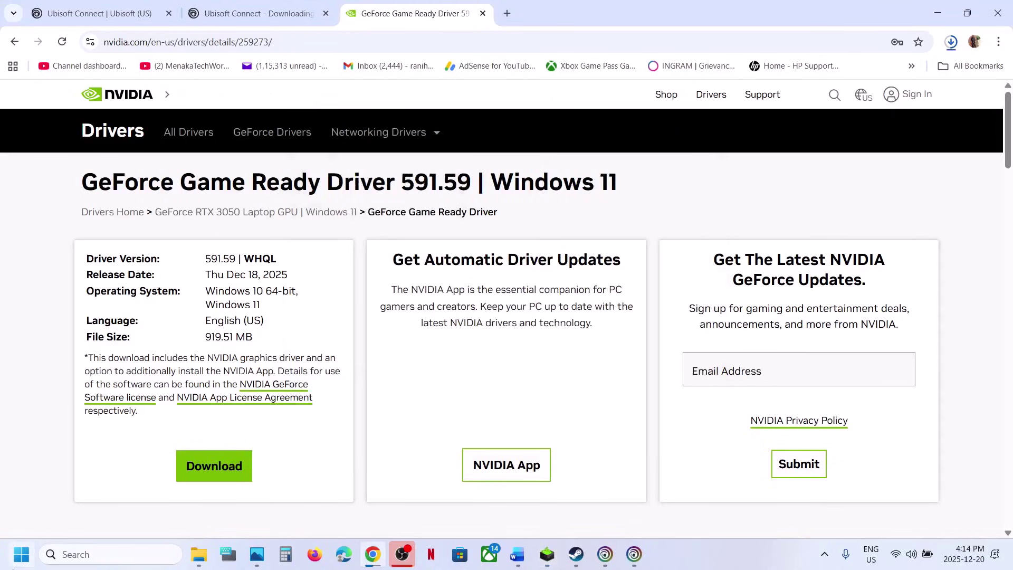
{"action": "key", "text": "super"}
{"action": "left_click", "coordinate": [384, 508]}
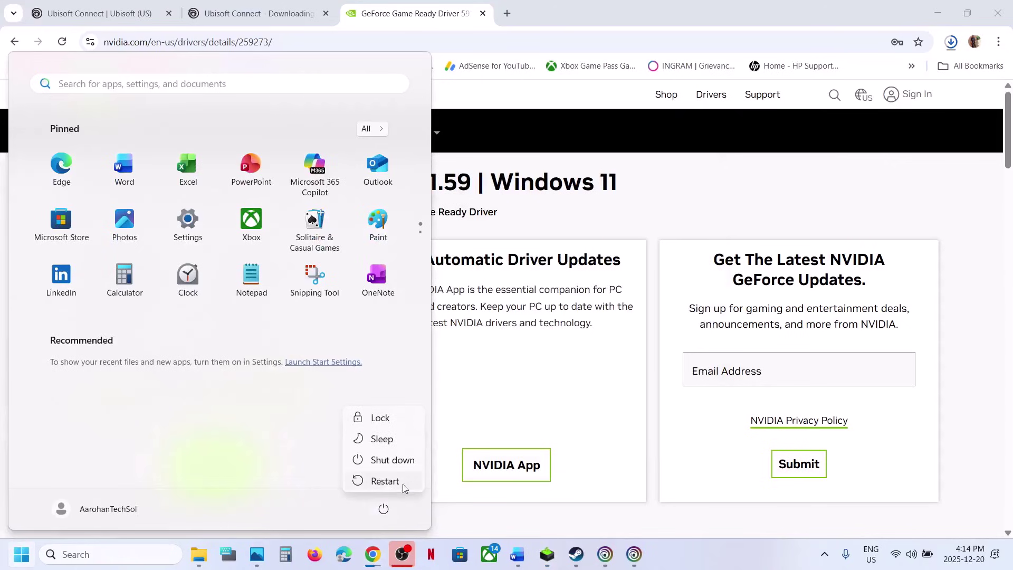
Follow the guide's AMD link to the Radeon RX 9070 XT Windows 11 drivers, noting Adrenalin 25.12.1
{"action": "left_click", "coordinate": [523, 554]}
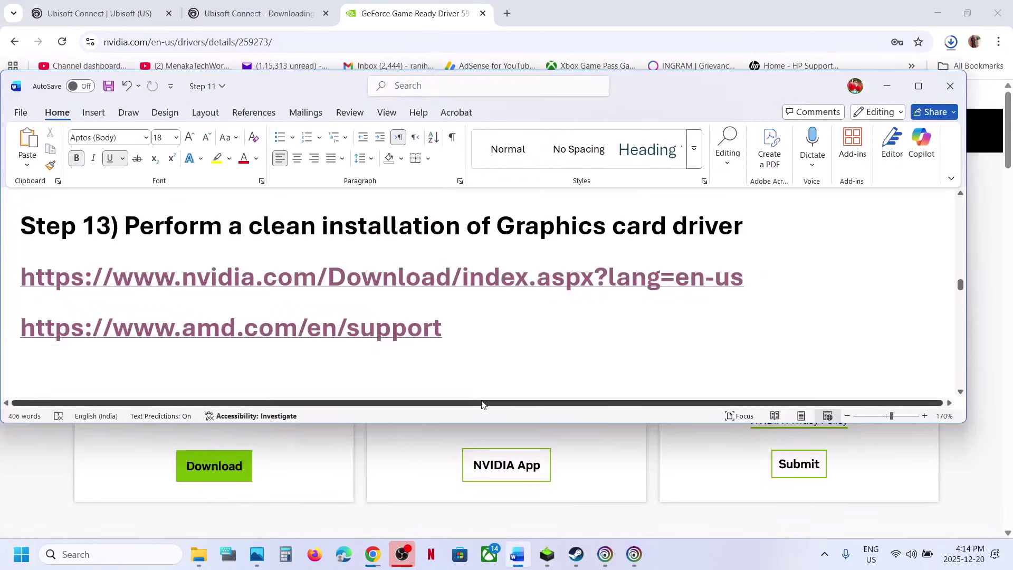
{"action": "left_click", "coordinate": [325, 334], "text": "ctrl"}
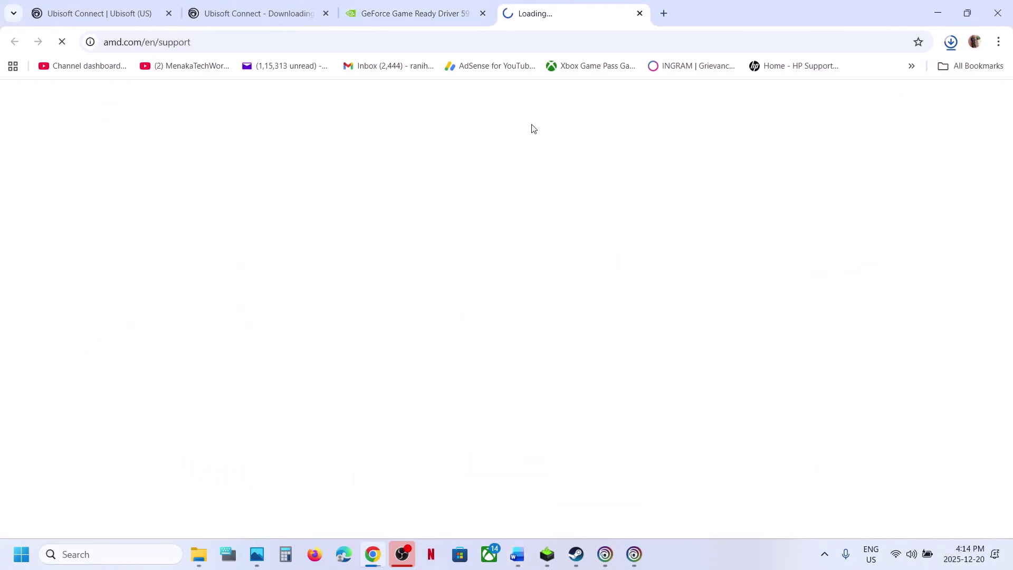
{"action": "scroll", "coordinate": [285, 372], "scroll_direction": "down", "scroll_amount": 8}
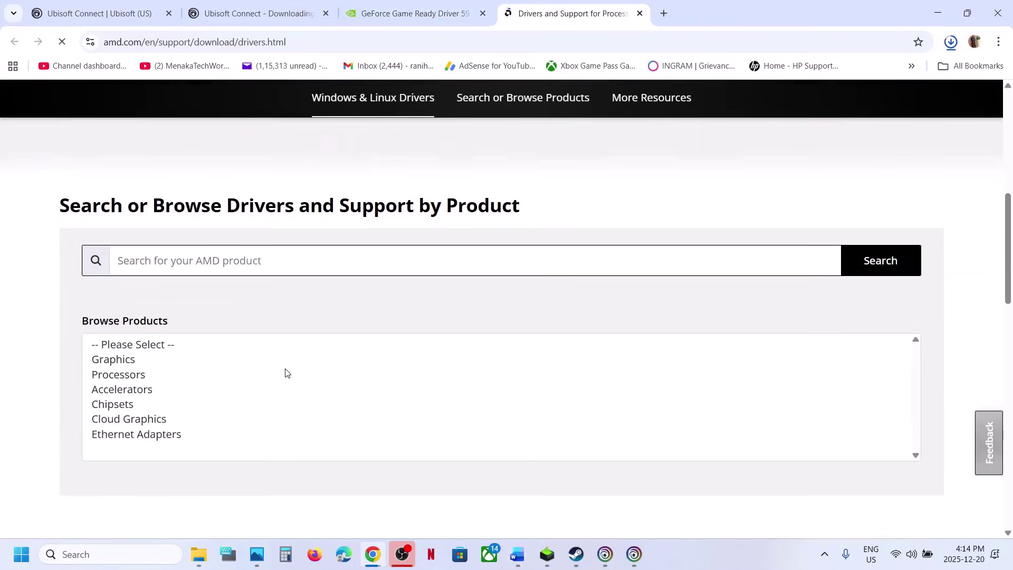
{"action": "left_click", "coordinate": [126, 358]}
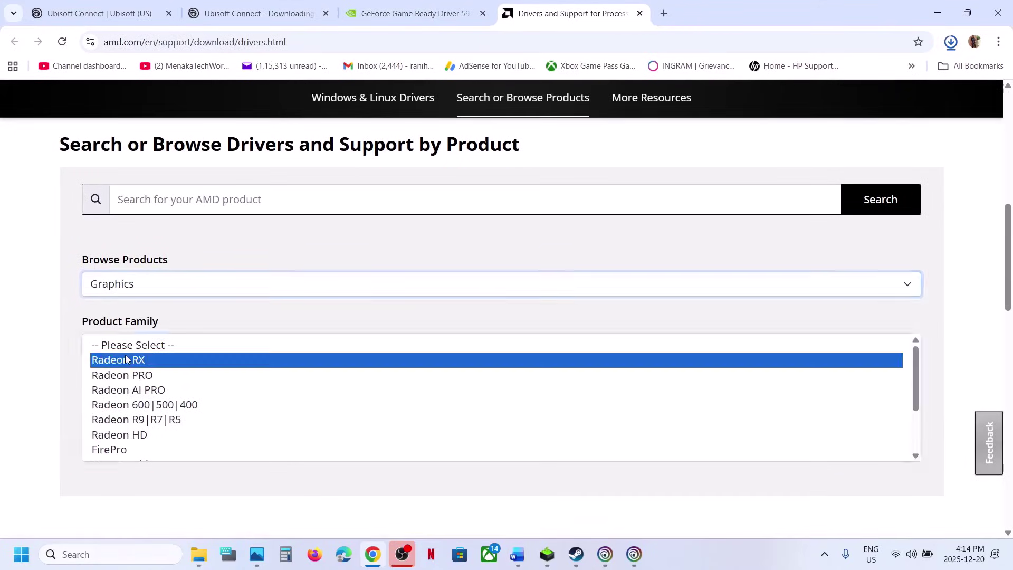
{"action": "left_click", "coordinate": [126, 359]}
{"action": "left_click", "coordinate": [162, 308]}
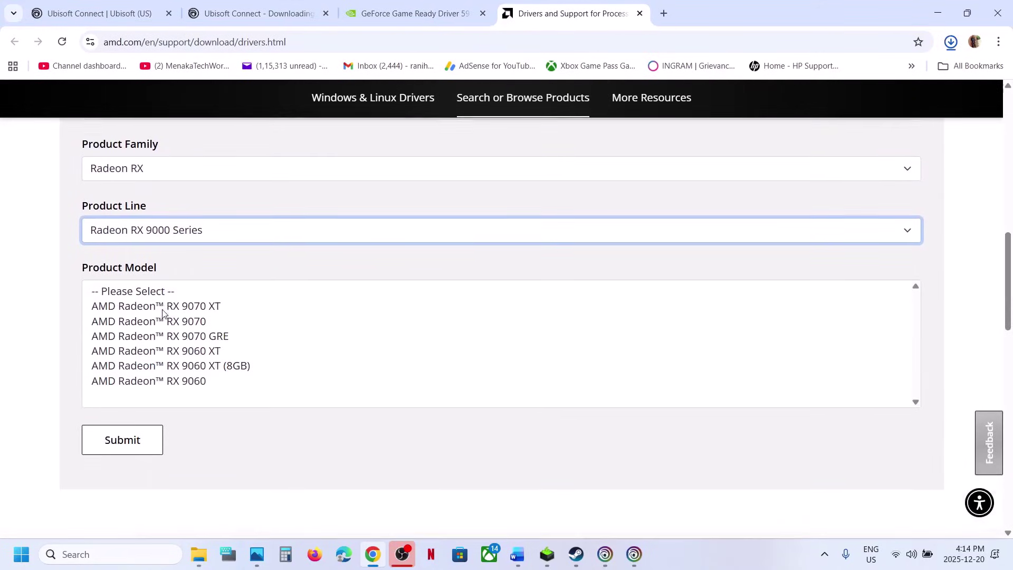
{"action": "left_click", "coordinate": [155, 307]}
{"action": "left_click", "coordinate": [135, 256]}
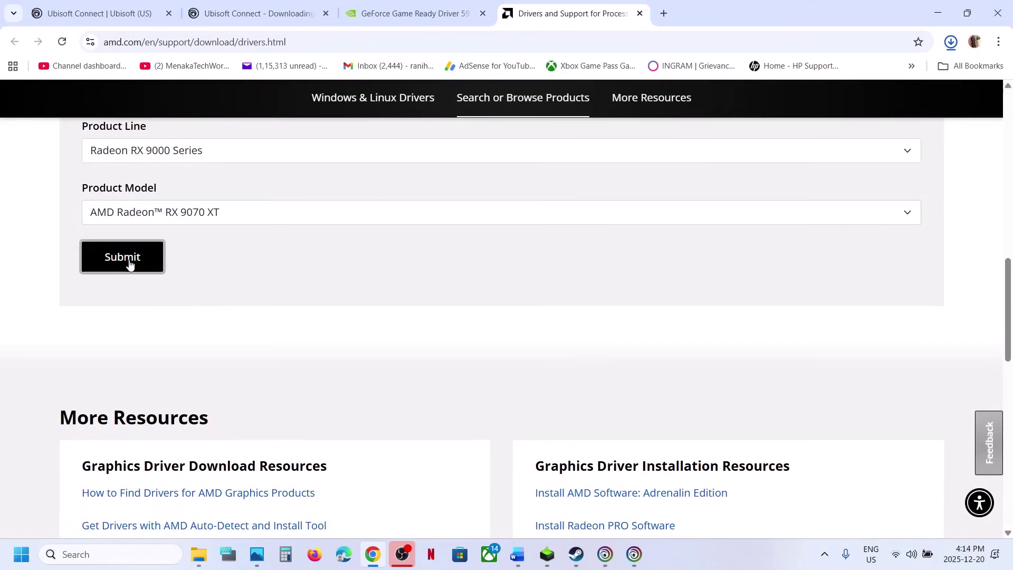
{"action": "left_click", "coordinate": [130, 363]}
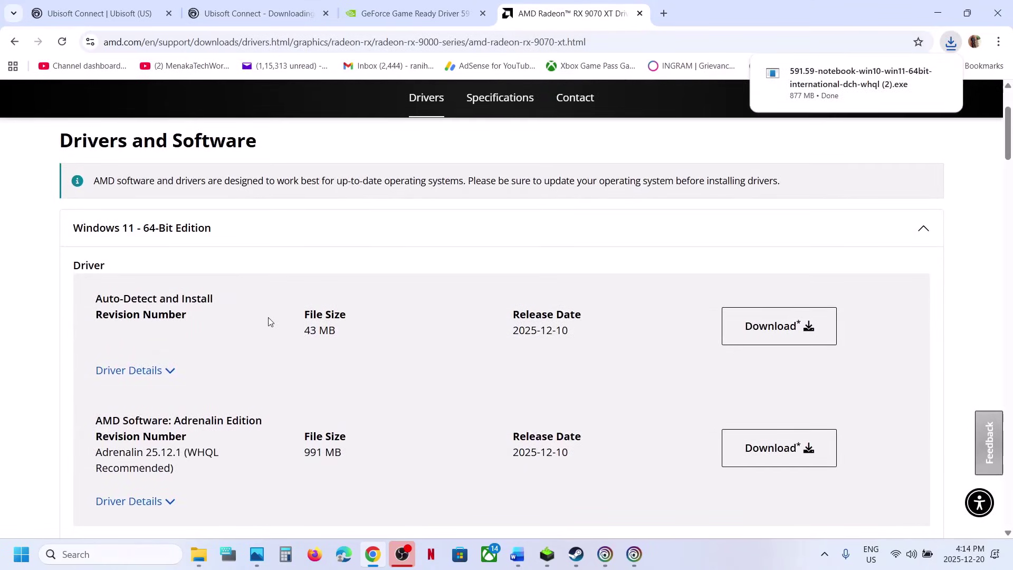
{"action": "scroll", "coordinate": [269, 321], "scroll_direction": "down", "scroll_amount": 1}
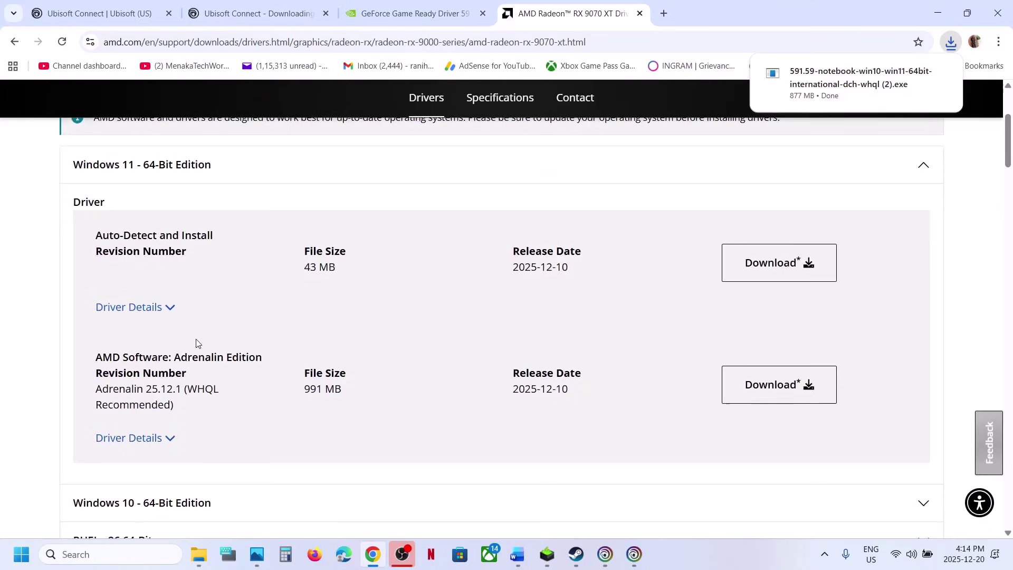
{"action": "left_click_drag", "start_coordinate": [128, 388], "coordinate": [280, 387]}
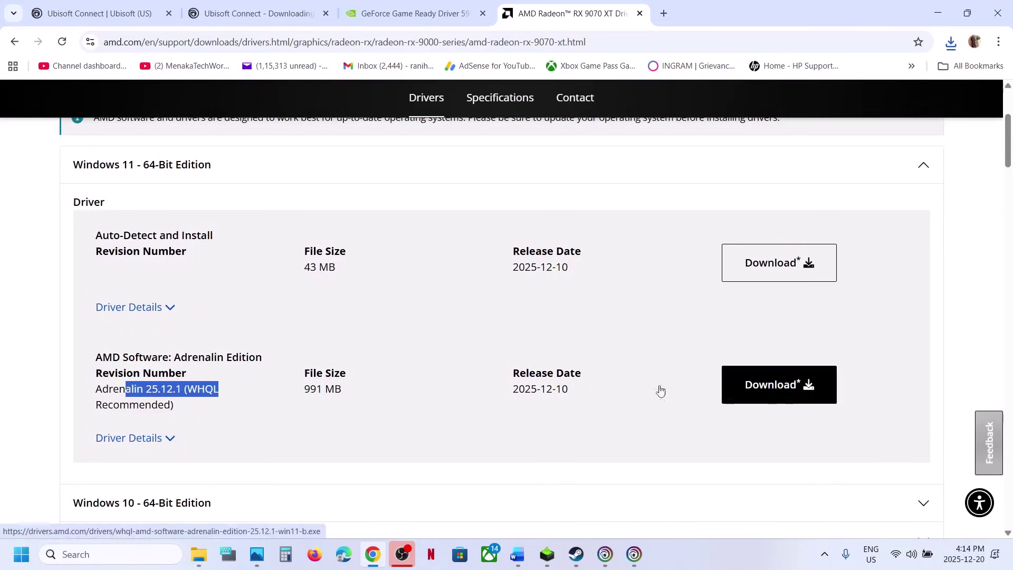
Copy 'graphics' from the guide and use it to open Windows Graphics settings
{"action": "left_click", "coordinate": [576, 554]}
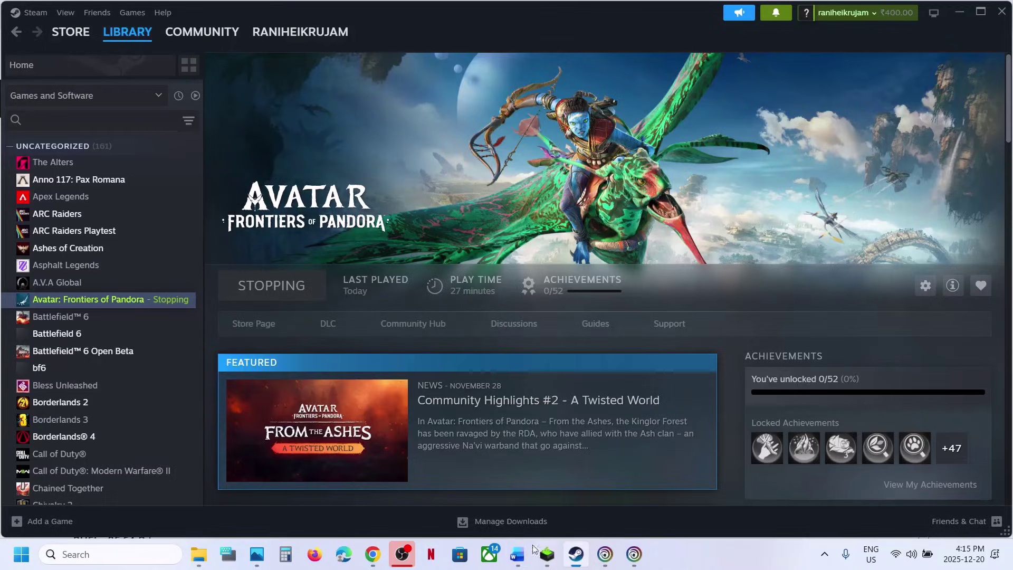
{"action": "left_click", "coordinate": [517, 554]}
{"action": "scroll", "coordinate": [329, 301], "scroll_direction": "down", "scroll_amount": 5}
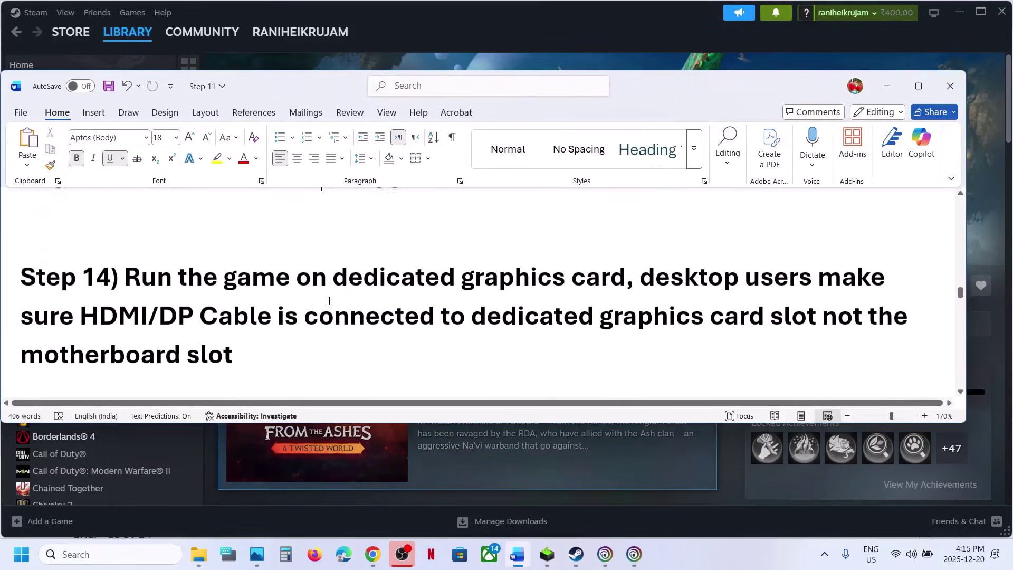
{"action": "double_click", "coordinate": [538, 275]}
{"action": "key", "text": "ctrl+c"}
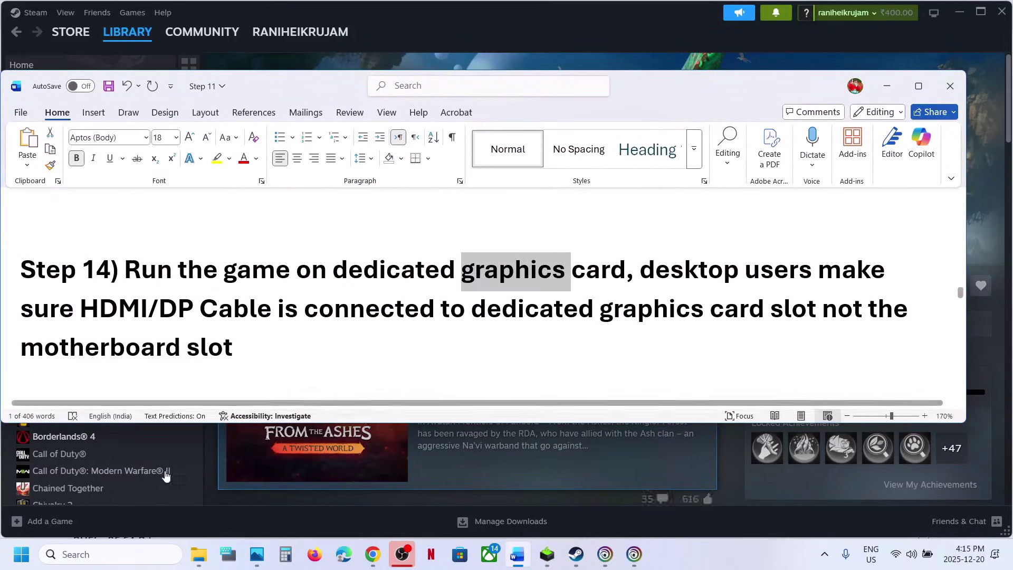
{"action": "left_click", "coordinate": [112, 553]}
{"action": "key", "text": "ctrl+v"}
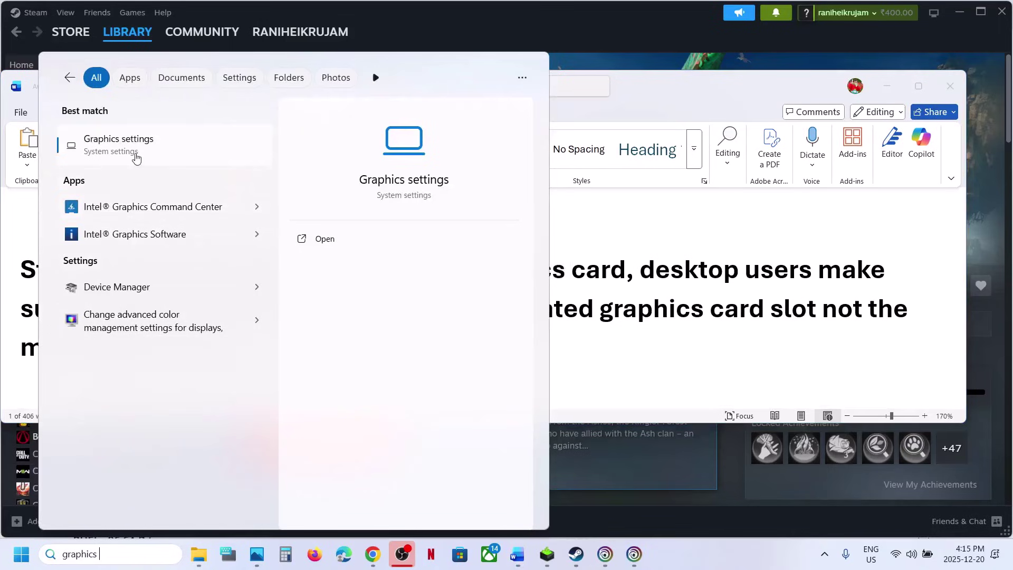
{"action": "left_click", "coordinate": [137, 158]}
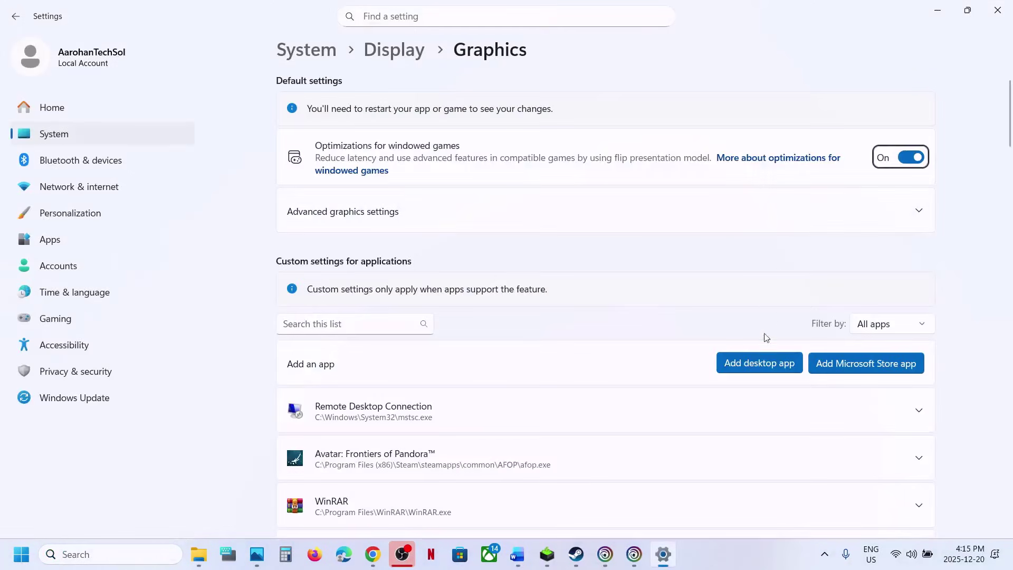
Add afop.exe and set its GPU preference to High Performance (NVIDIA RTX 3050), then close Settings
{"action": "left_click", "coordinate": [756, 355]}
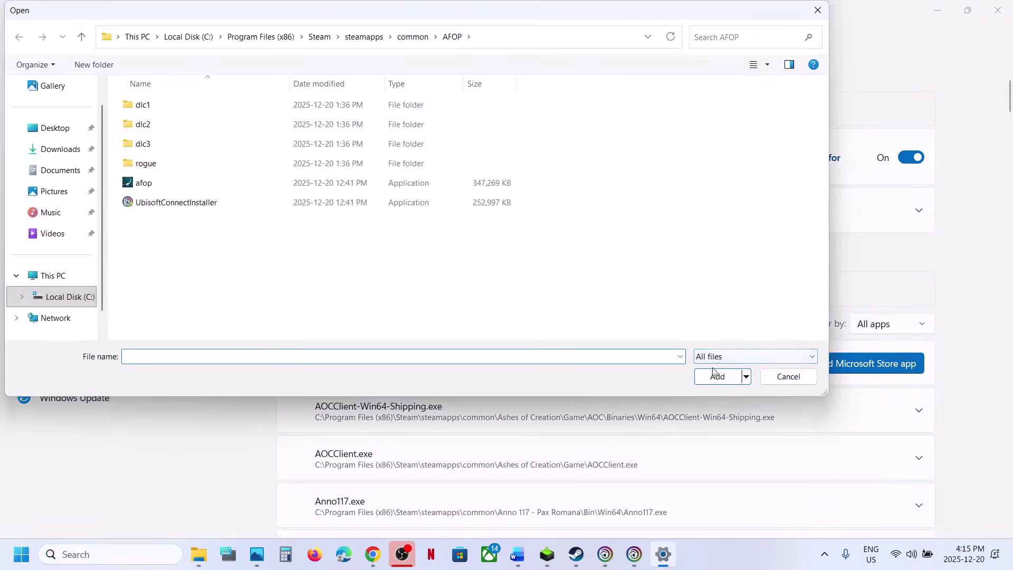
{"action": "left_click", "coordinate": [206, 183]}
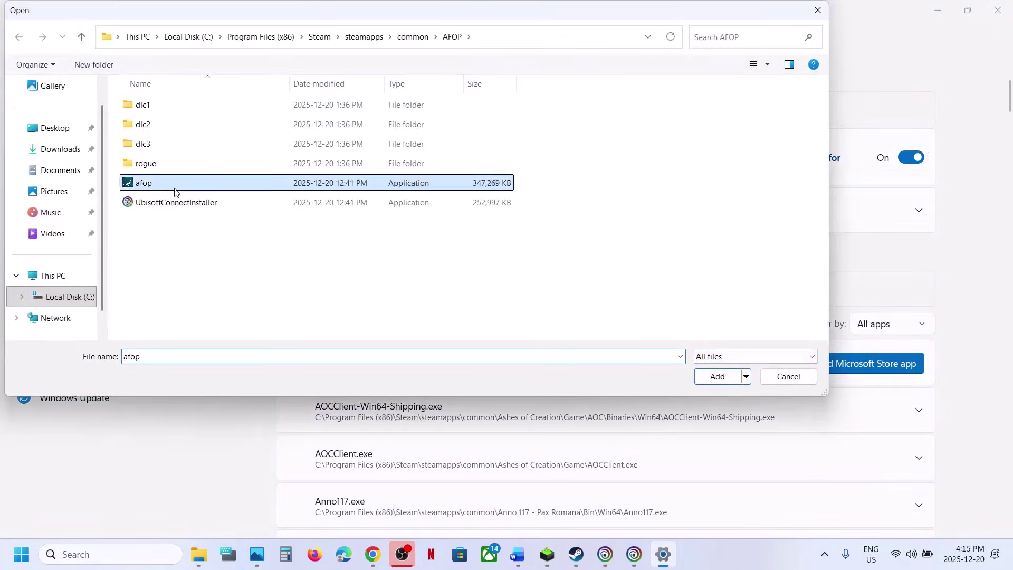
{"action": "left_click", "coordinate": [717, 376]}
{"action": "scroll", "coordinate": [423, 441], "scroll_direction": "down", "scroll_amount": 5}
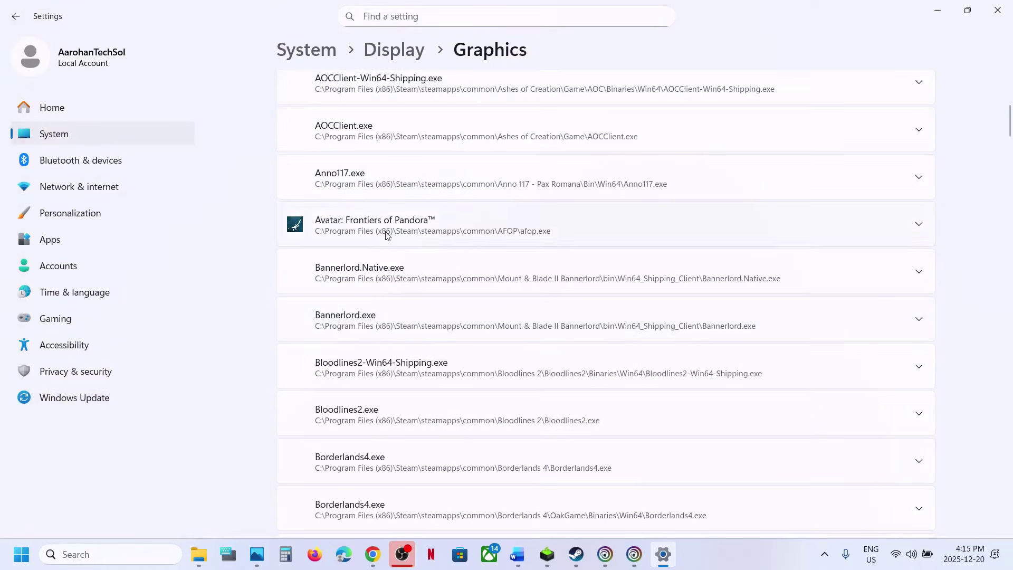
{"action": "left_click", "coordinate": [387, 235]}
{"action": "left_click", "coordinate": [723, 264]}
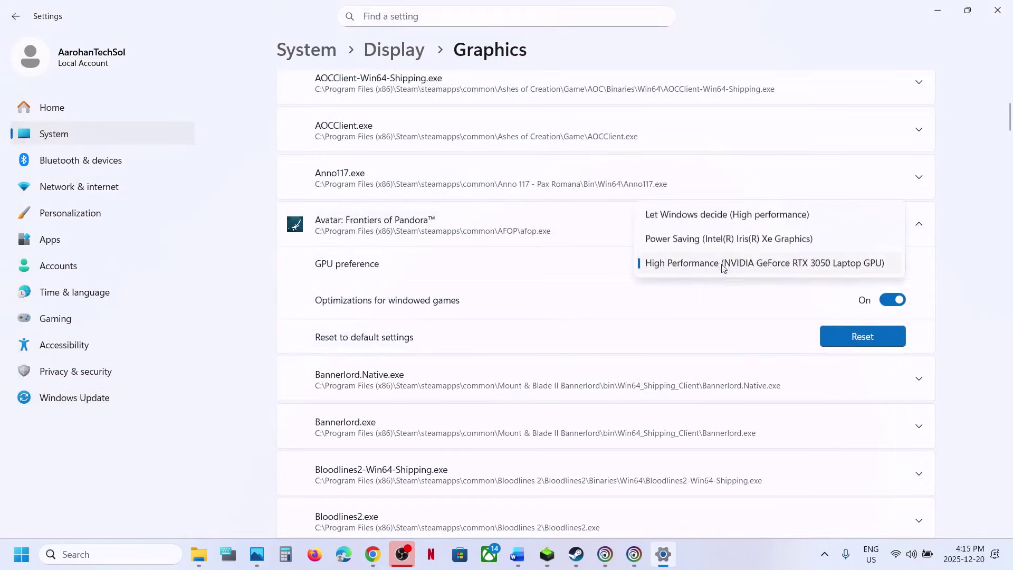
{"action": "left_click", "coordinate": [723, 264]}
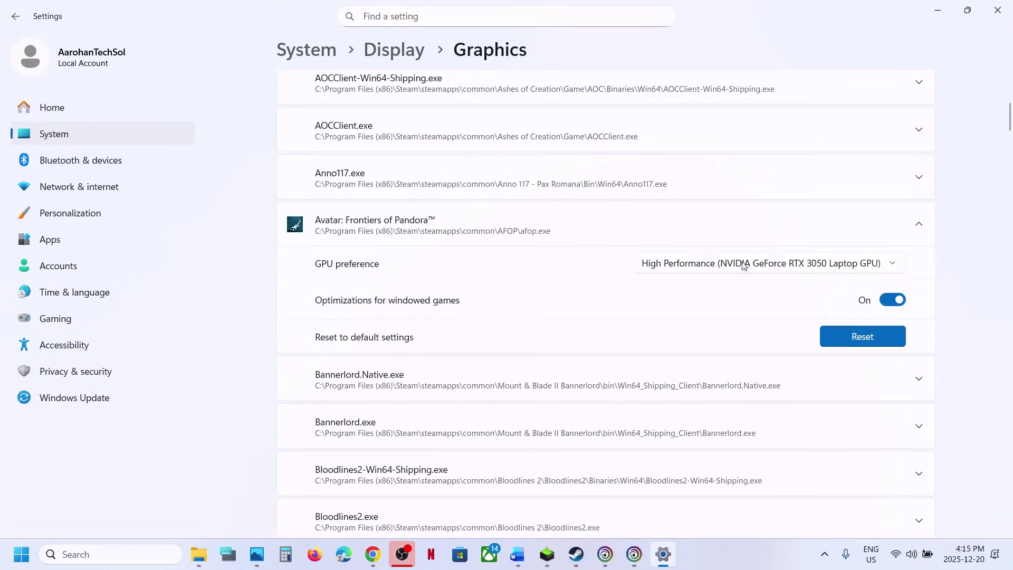
{"action": "left_click", "coordinate": [1007, 6]}
Read Step 15 of the guide about the graphics card cable and onboard graphics
{"action": "left_click_drag", "start_coordinate": [661, 267], "coordinate": [512, 318]}
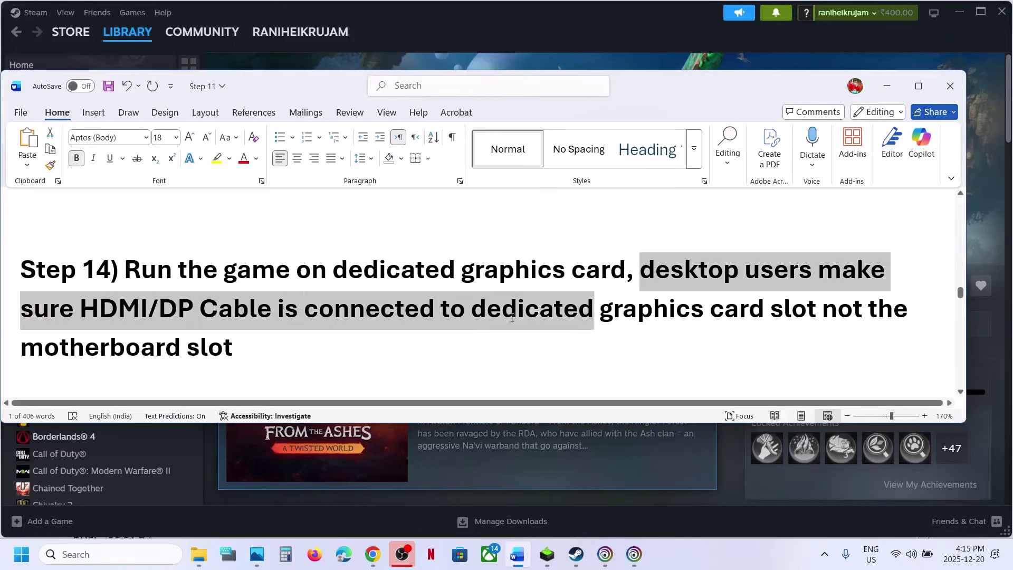
{"action": "left_click_drag", "start_coordinate": [573, 318], "coordinate": [248, 351]}
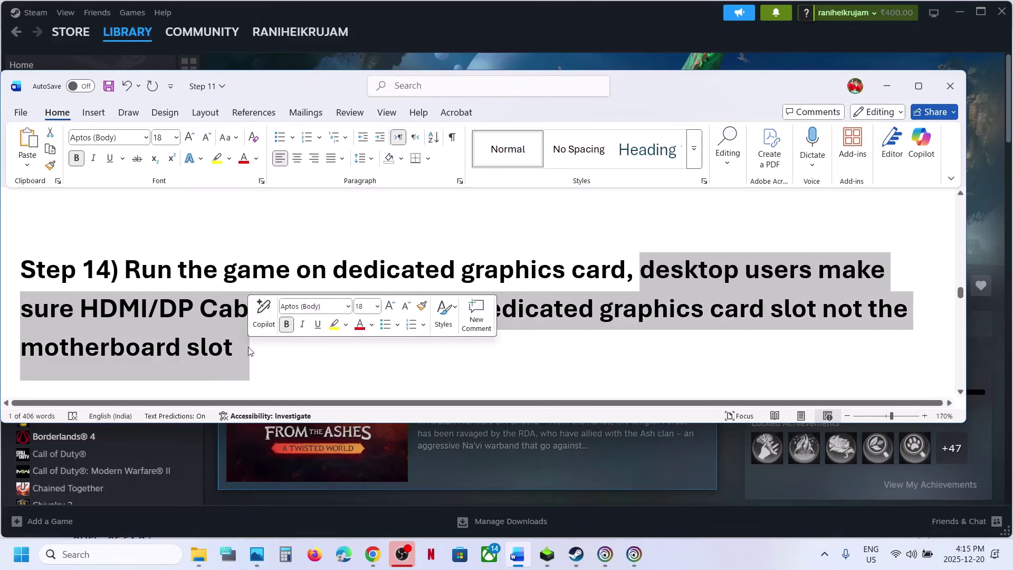
{"action": "left_click", "coordinate": [250, 351]}
{"action": "scroll", "coordinate": [295, 312], "scroll_direction": "down", "scroll_amount": 4}
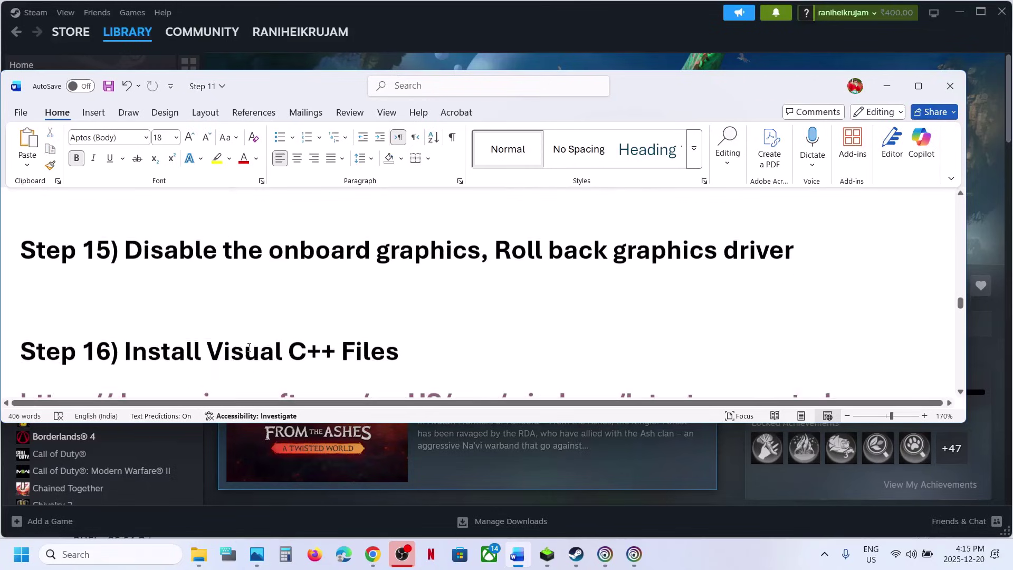
{"action": "scroll", "coordinate": [331, 277], "scroll_direction": "up", "scroll_amount": 1}
{"action": "left_click_drag", "start_coordinate": [269, 324], "coordinate": [479, 325]}
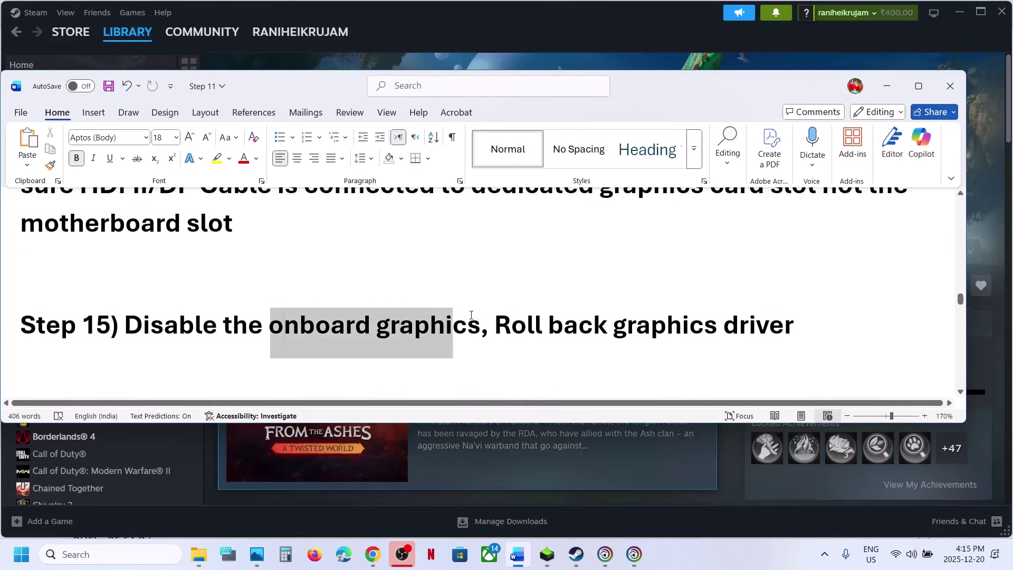
{"action": "left_click", "coordinate": [211, 480]}
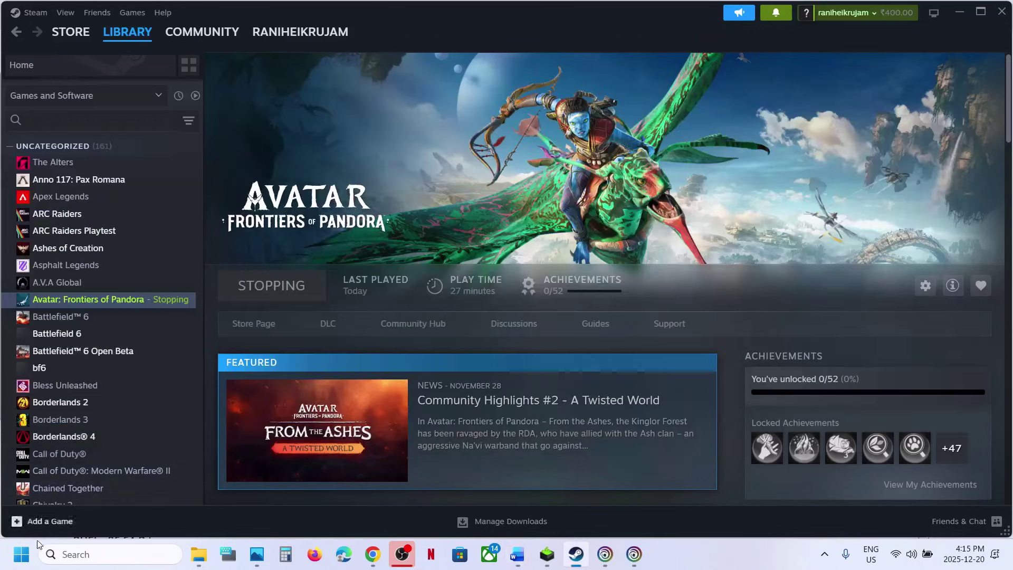
Open Device Manager and compare the Intel Iris Xe and NVIDIA RTX 3050 display adapters
{"action": "right_click", "coordinate": [22, 557]}
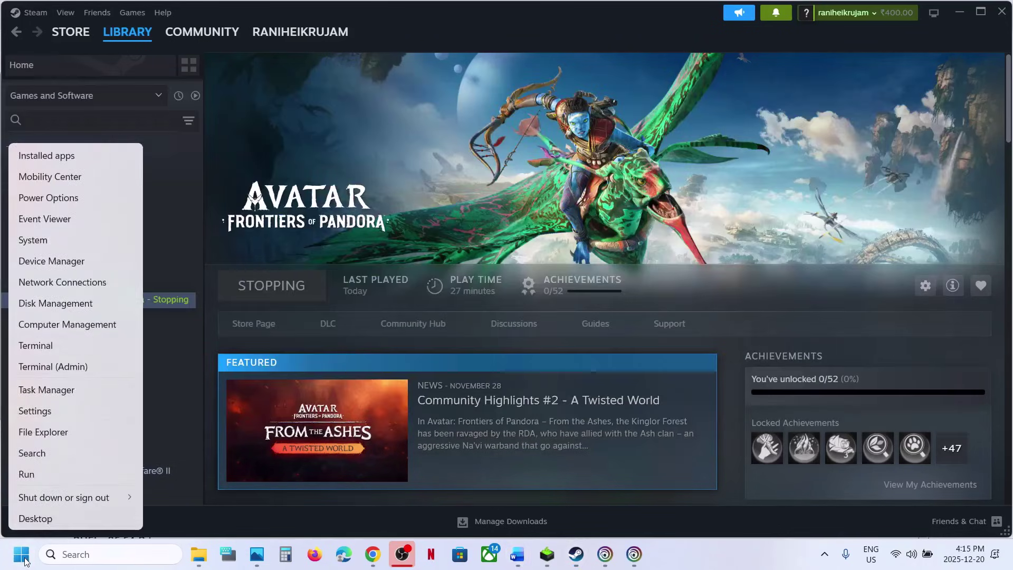
{"action": "left_click", "coordinate": [63, 253]}
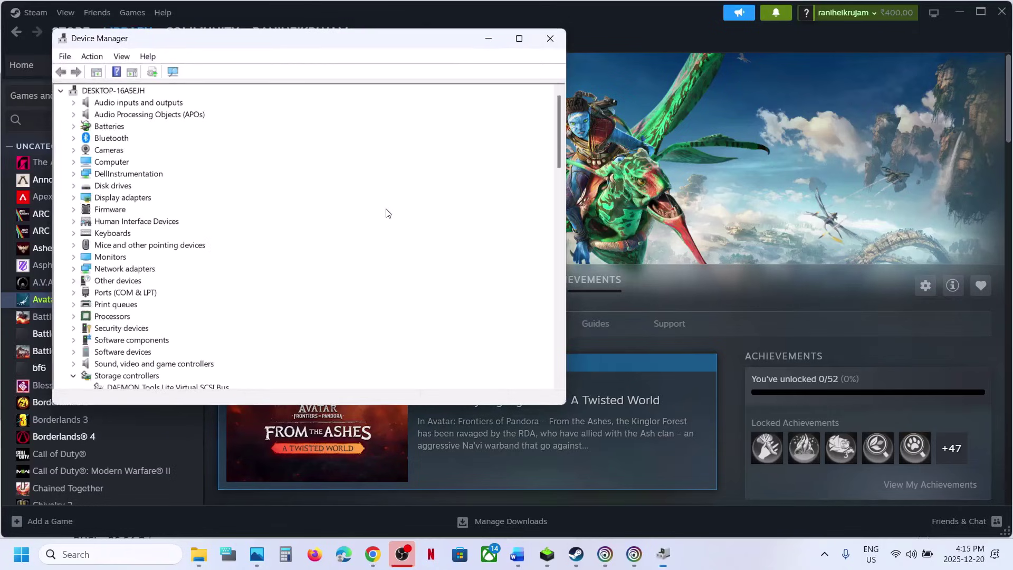
{"action": "left_click", "coordinate": [73, 198]}
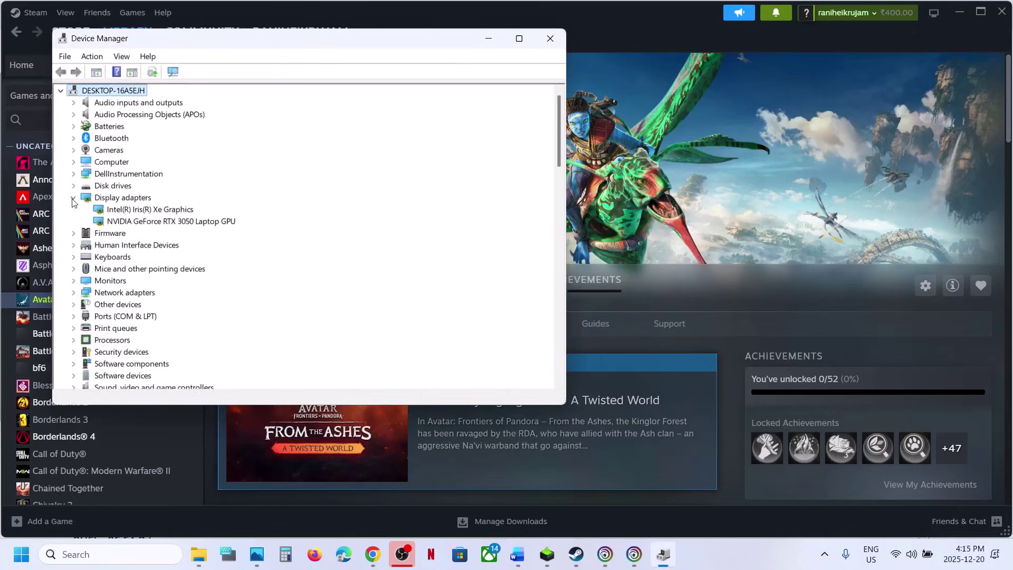
{"action": "left_click", "coordinate": [168, 211]}
{"action": "left_click", "coordinate": [182, 222]}
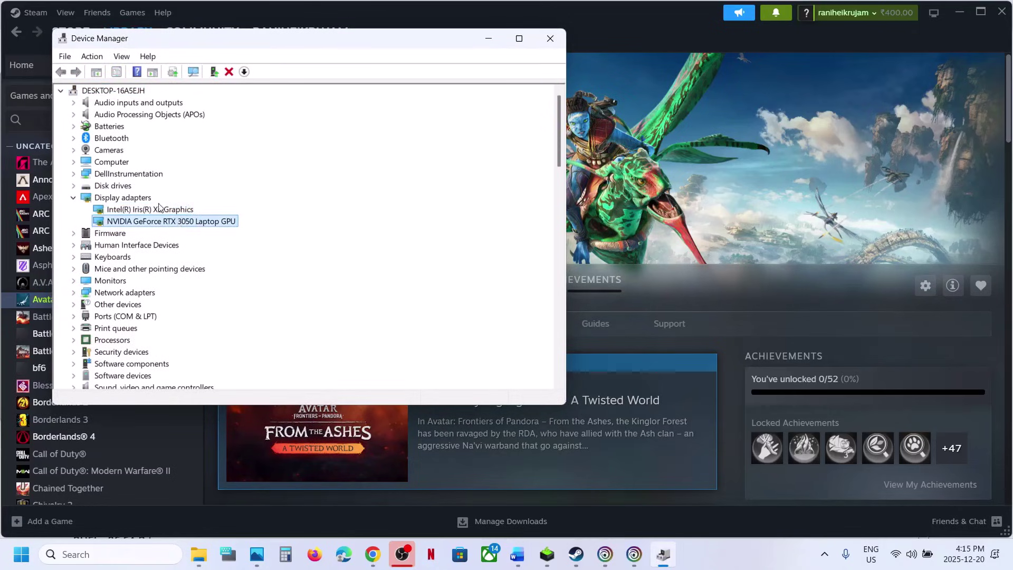
{"action": "left_click", "coordinate": [160, 208]}
{"action": "left_click", "coordinate": [176, 224]}
{"action": "left_click", "coordinate": [158, 210]}
{"action": "left_click", "coordinate": [174, 223]}
{"action": "left_click", "coordinate": [156, 210]}
Check the Intel Iris Xe adapter's actions without disabling it, close Device Manager, and note Step 15's rollback advice
{"action": "right_click", "coordinate": [153, 211]}
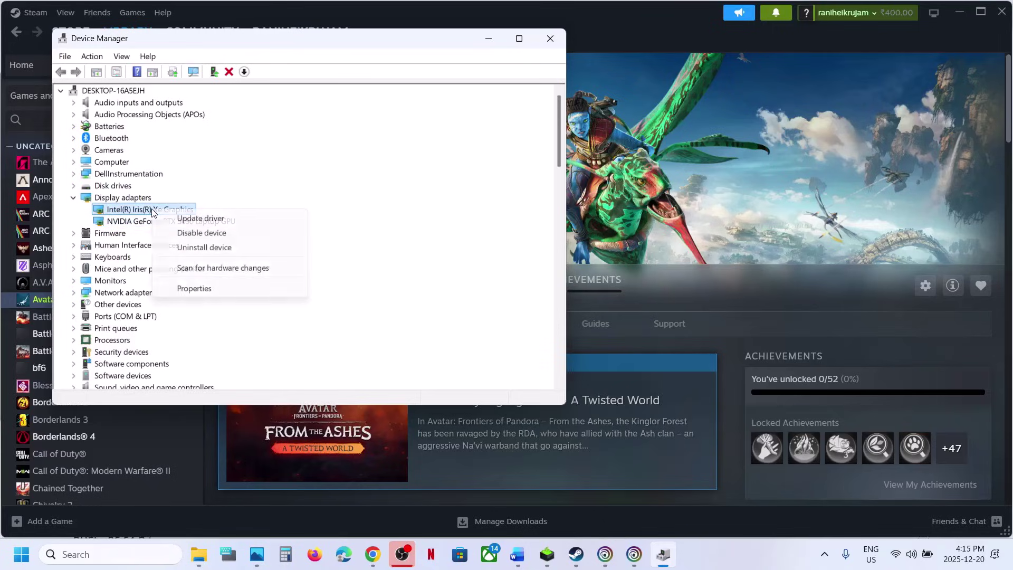
{"action": "left_click", "coordinate": [688, 175]}
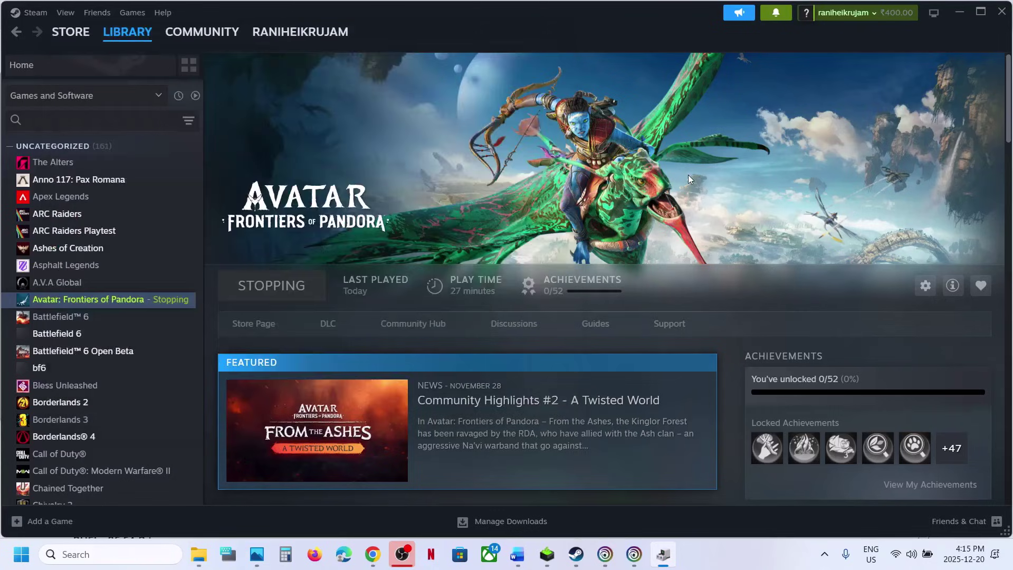
{"action": "left_click", "coordinate": [665, 555]}
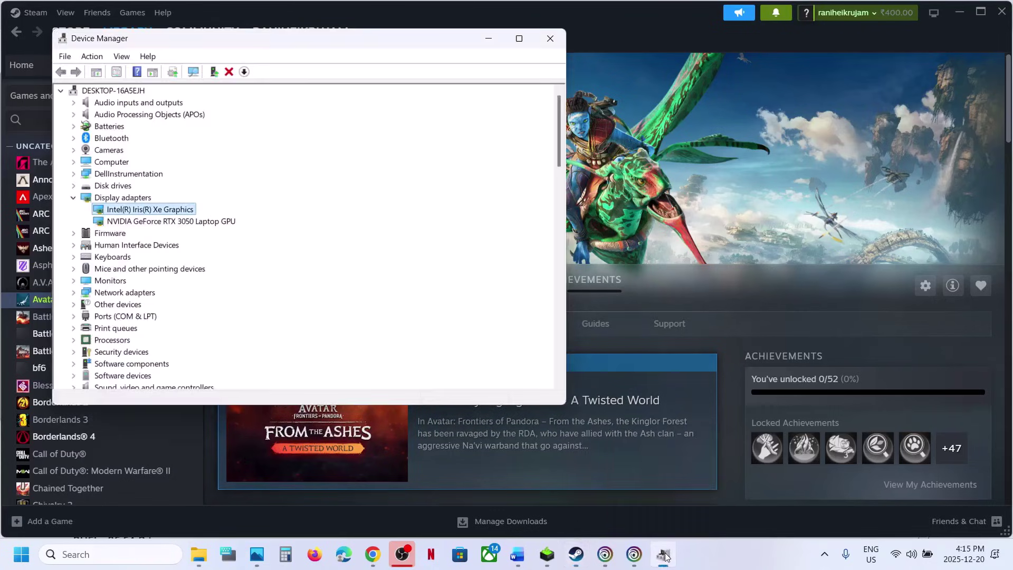
{"action": "right_click", "coordinate": [156, 211]}
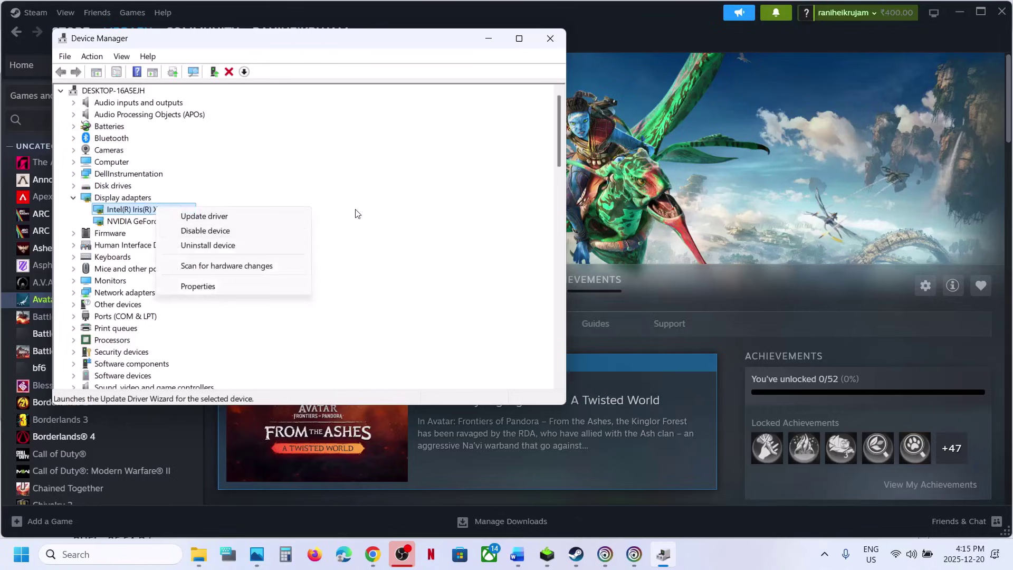
{"action": "left_click", "coordinate": [458, 131]}
{"action": "left_click", "coordinate": [550, 38]}
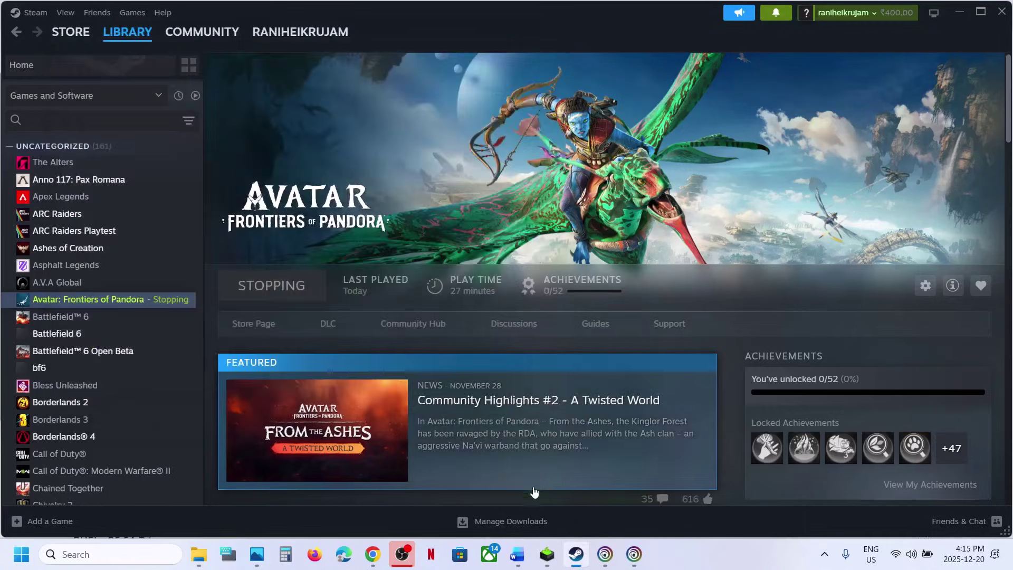
{"action": "left_click", "coordinate": [518, 560]}
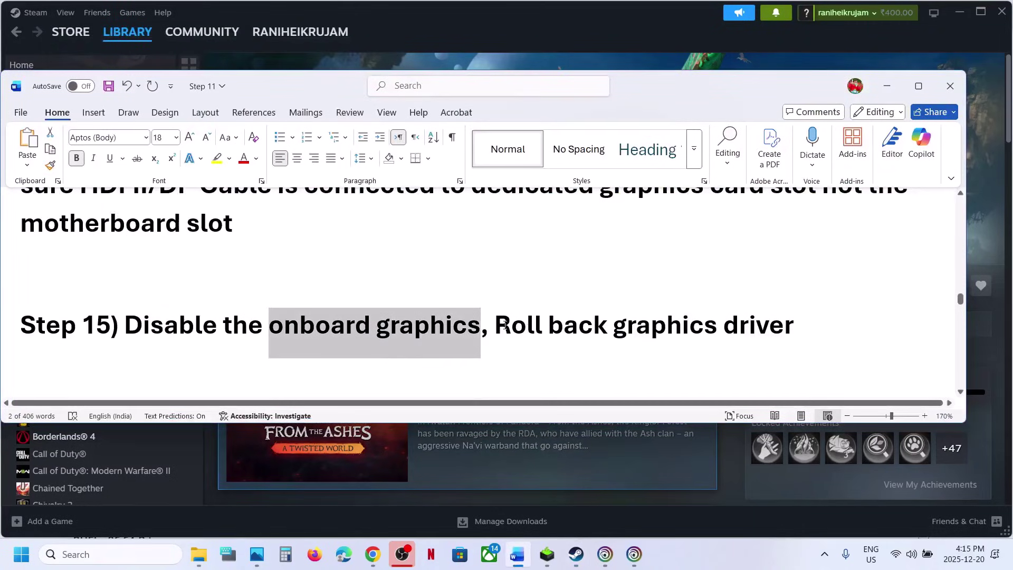
{"action": "left_click_drag", "start_coordinate": [505, 325], "coordinate": [796, 326]}
Expand NVIDIA's older GeForce driver versions, noting 591.44 and 581.80
{"action": "left_click", "coordinate": [372, 553]}
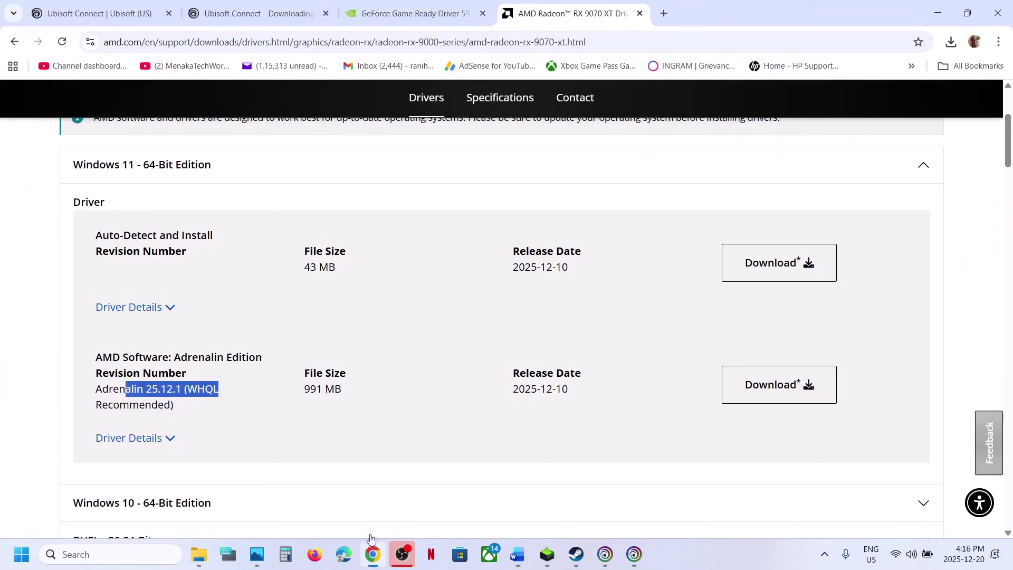
{"action": "left_click", "coordinate": [372, 16]}
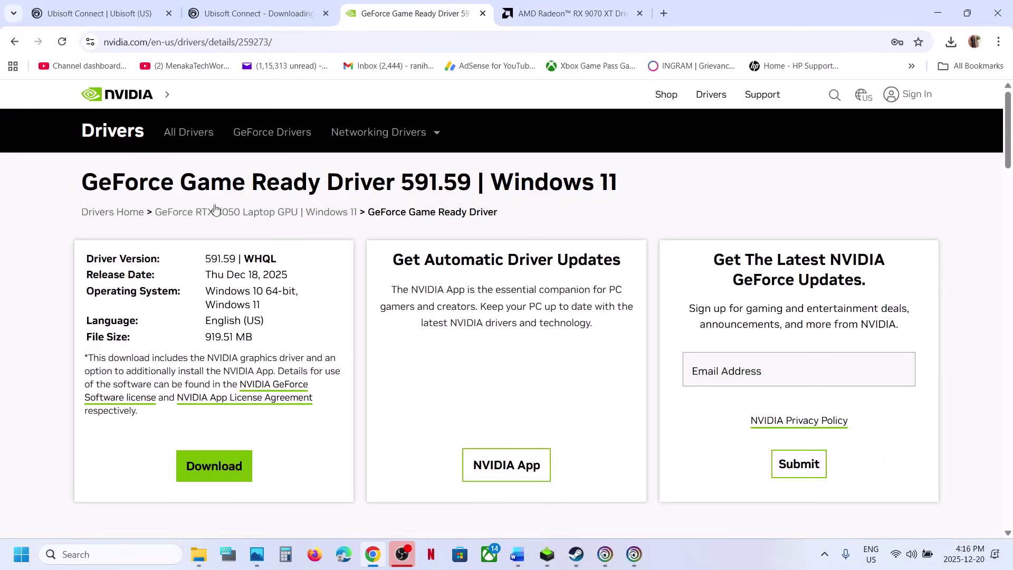
{"action": "left_click", "coordinate": [14, 42]}
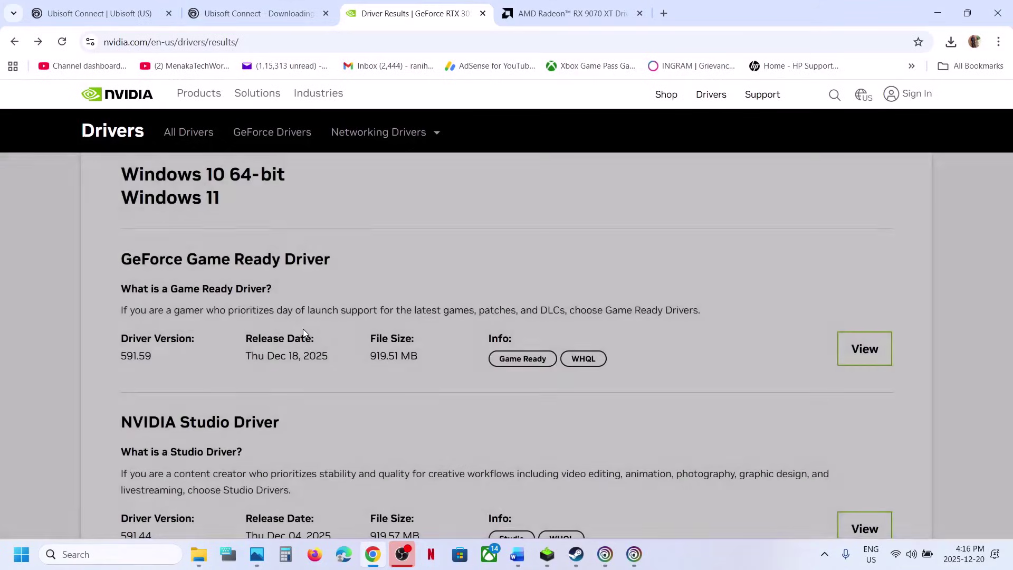
{"action": "scroll", "coordinate": [303, 333], "scroll_direction": "down", "scroll_amount": 3}
{"action": "scroll", "coordinate": [220, 344], "scroll_direction": "down", "scroll_amount": 2}
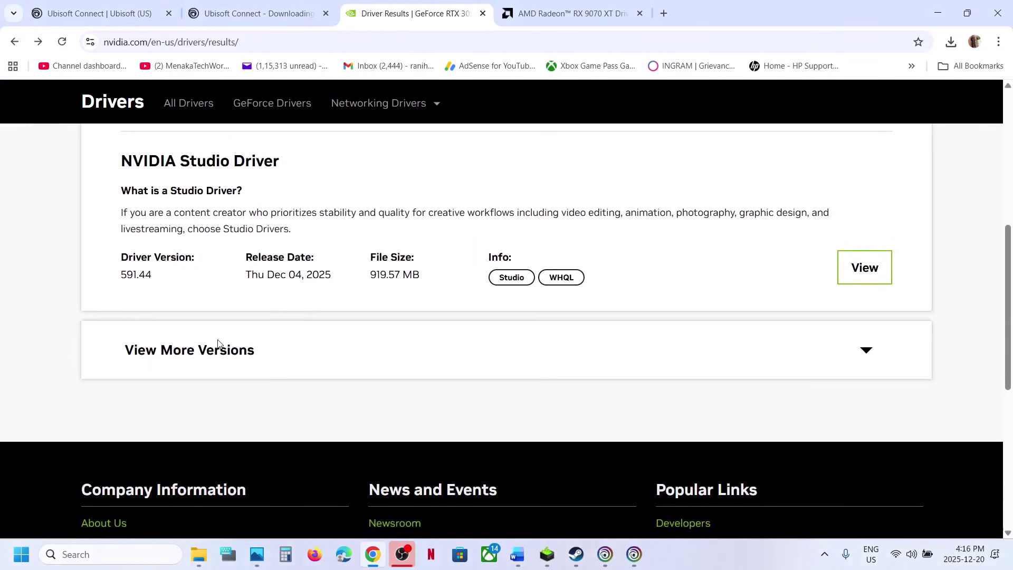
{"action": "left_click", "coordinate": [212, 351]}
{"action": "scroll", "coordinate": [166, 224], "scroll_direction": "down", "scroll_amount": 1}
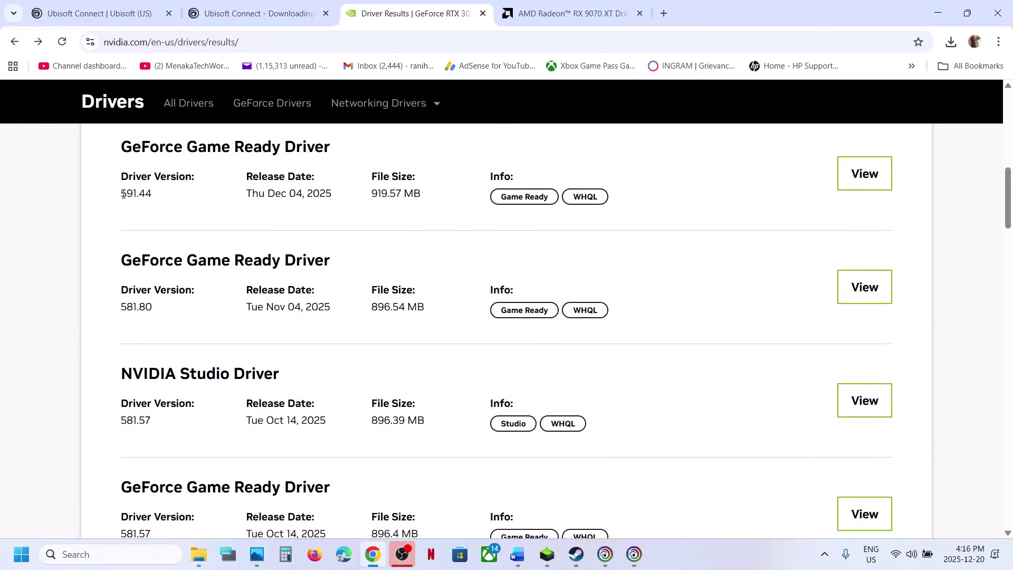
{"action": "left_click_drag", "start_coordinate": [123, 194], "coordinate": [186, 197]}
{"action": "left_click_drag", "start_coordinate": [119, 314], "coordinate": [152, 307]}
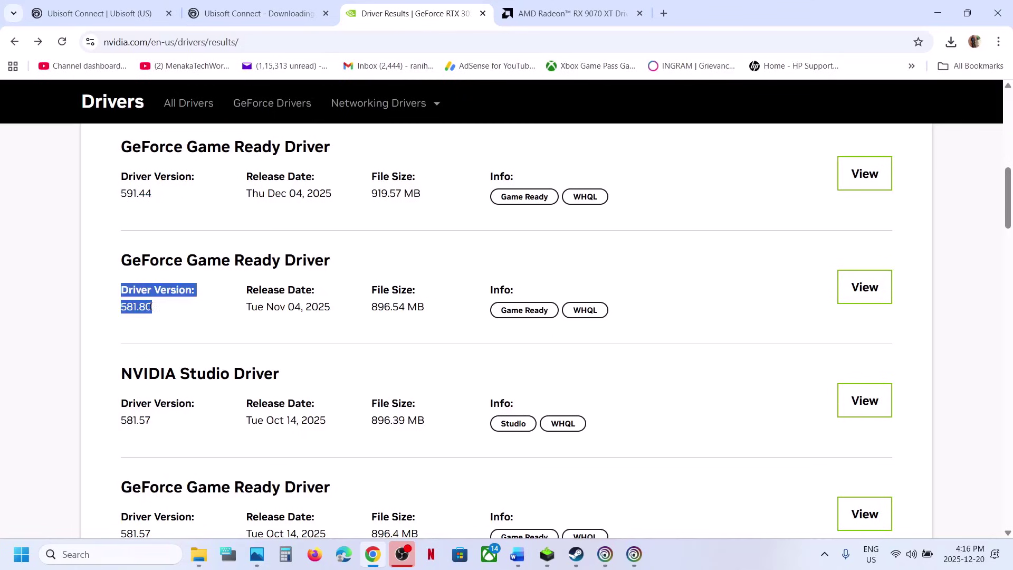
{"action": "left_click_drag", "start_coordinate": [125, 198], "coordinate": [251, 197]}
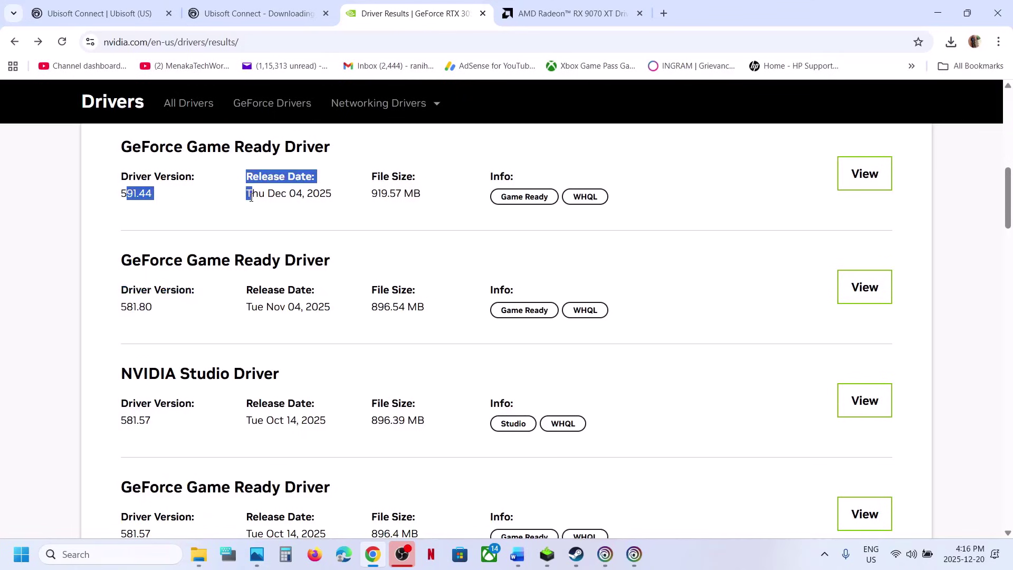
{"action": "left_click", "coordinate": [546, 564]}
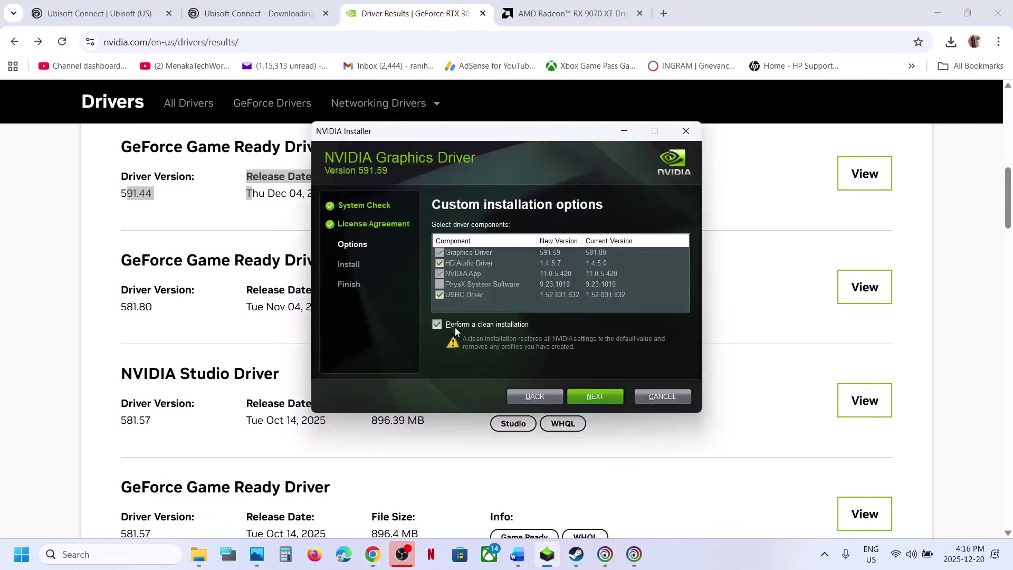
{"action": "left_click", "coordinate": [71, 404]}
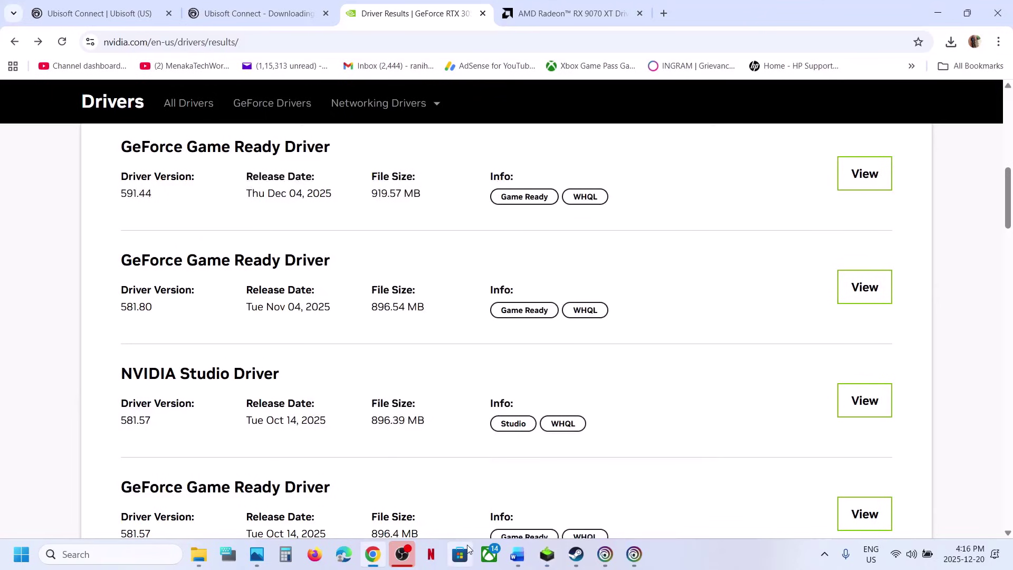
Find AMD's previous Windows 11 driver Adrenalin 25.11.1, then bring Steam forward
{"action": "left_click", "coordinate": [560, 11]}
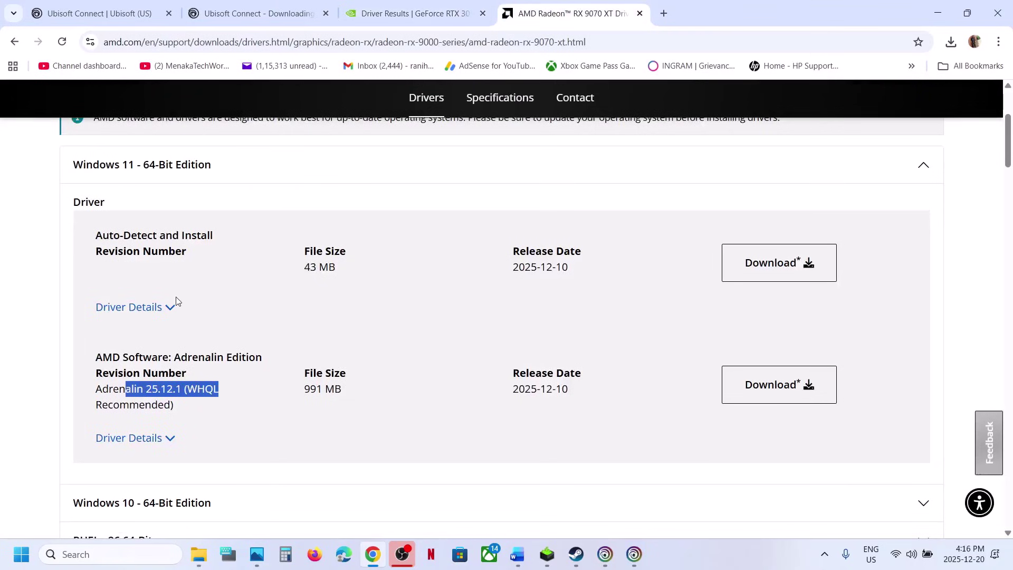
{"action": "scroll", "coordinate": [176, 300], "scroll_direction": "down", "scroll_amount": 6}
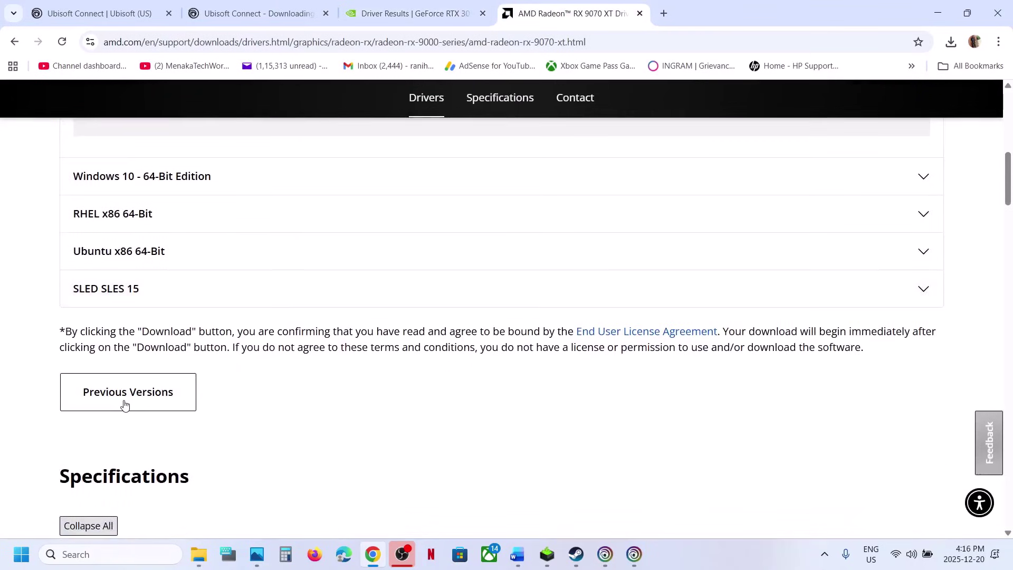
{"action": "left_click", "coordinate": [125, 405]}
{"action": "scroll", "coordinate": [137, 343], "scroll_direction": "down", "scroll_amount": 1}
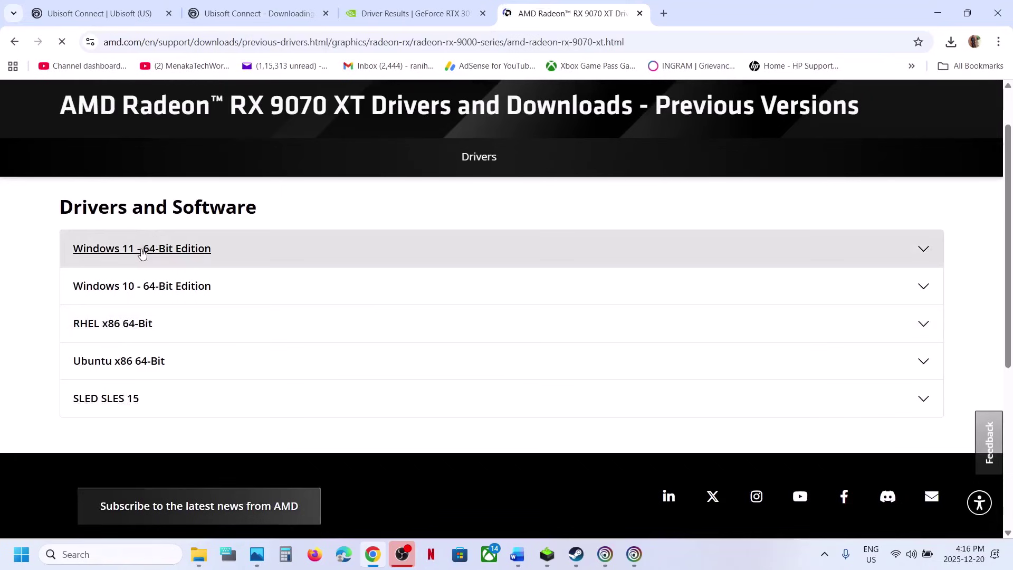
{"action": "left_click", "coordinate": [141, 249]}
{"action": "left_click_drag", "start_coordinate": [127, 348], "coordinate": [196, 357]}
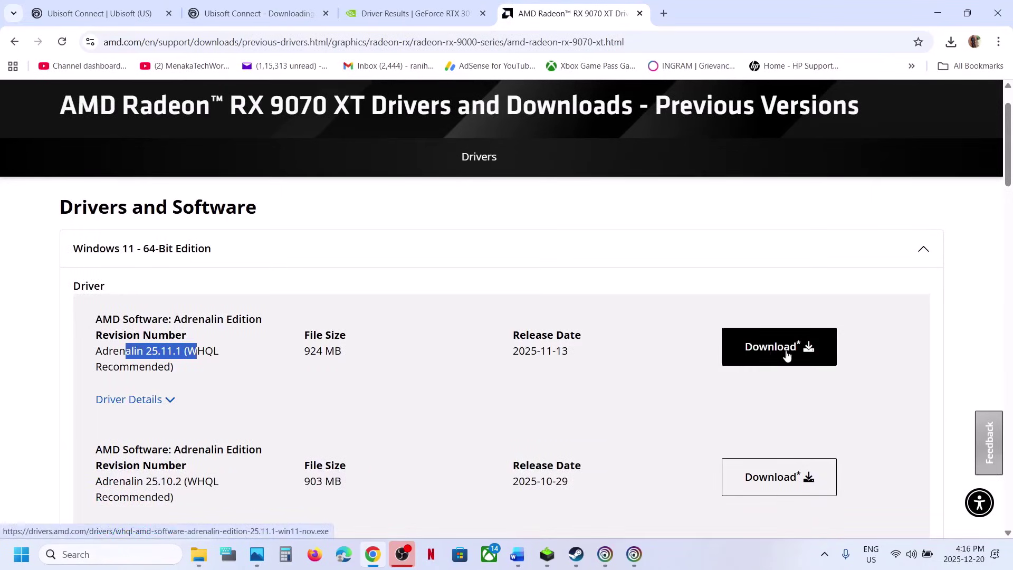
{"action": "left_click", "coordinate": [576, 554]}
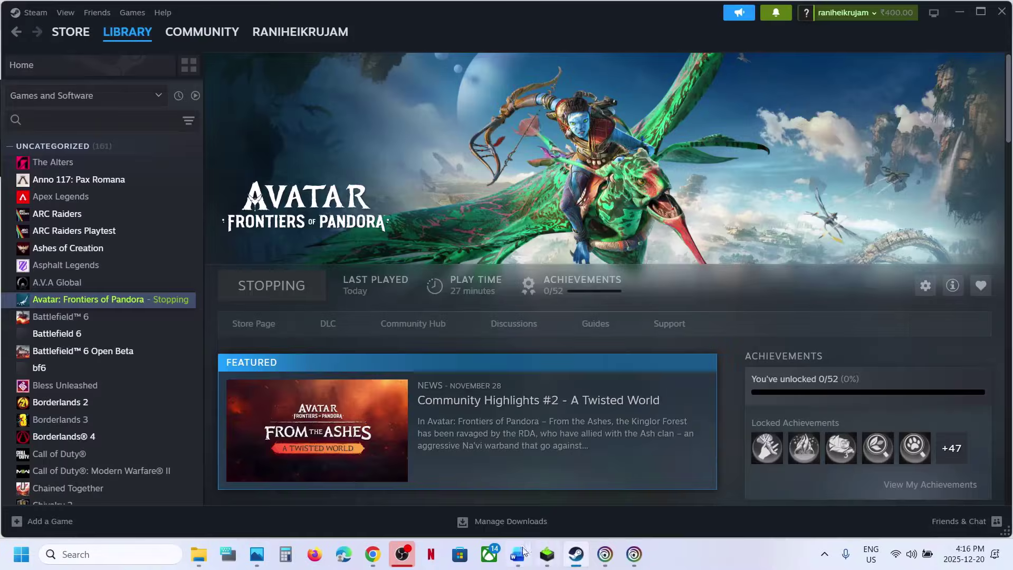
Open the guide's Visual C++ redistributable link and locate the x86 and x64 downloads
{"action": "left_click", "coordinate": [523, 552]}
{"action": "scroll", "coordinate": [372, 305], "scroll_direction": "down", "scroll_amount": 5}
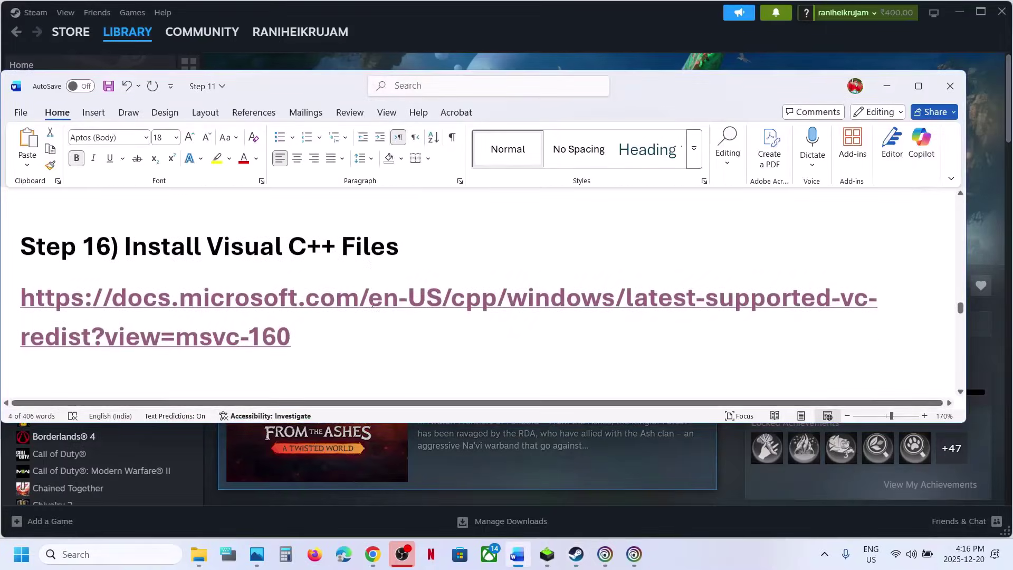
{"action": "left_click", "coordinate": [295, 302], "text": "ctrl"}
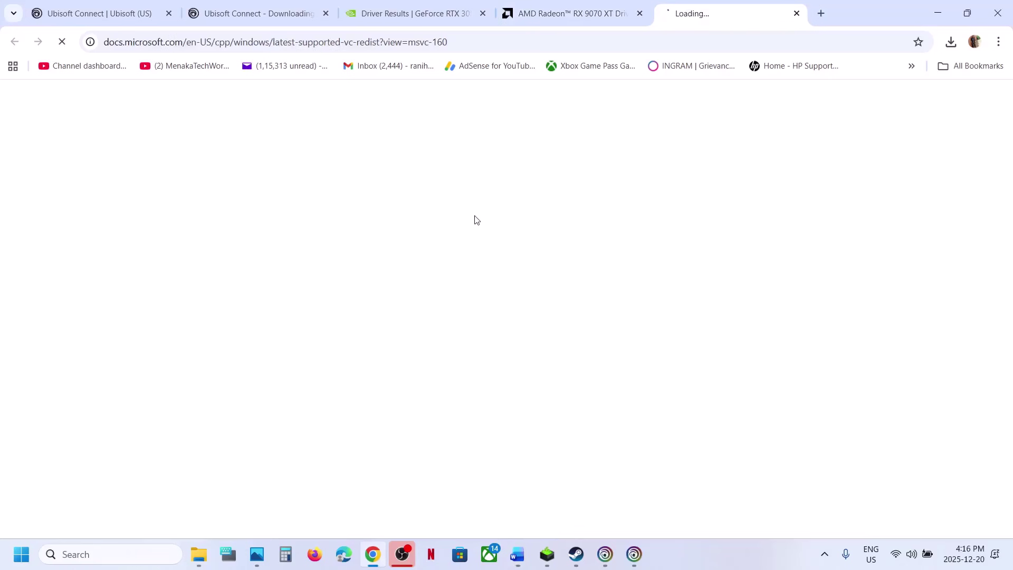
{"action": "scroll", "coordinate": [369, 404], "scroll_direction": "down", "scroll_amount": 10}
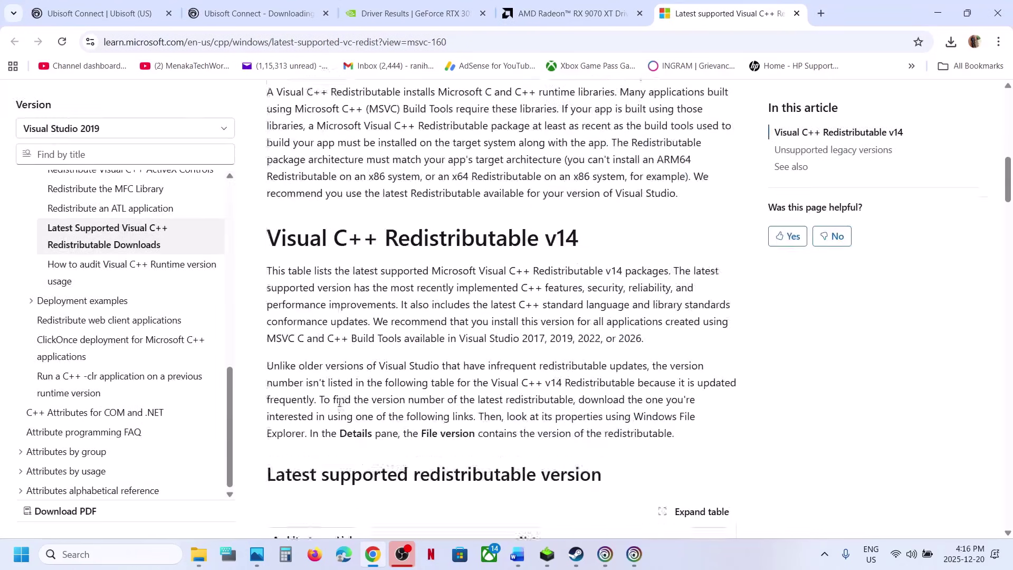
{"action": "scroll", "coordinate": [340, 403], "scroll_direction": "down", "scroll_amount": 6}
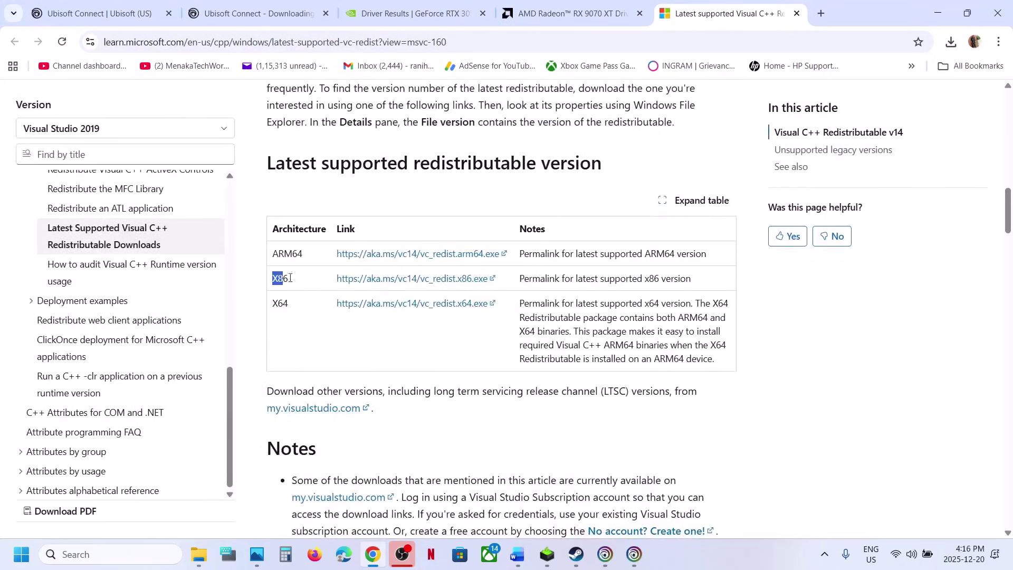
{"action": "left_click_drag", "start_coordinate": [301, 284], "coordinate": [482, 316]}
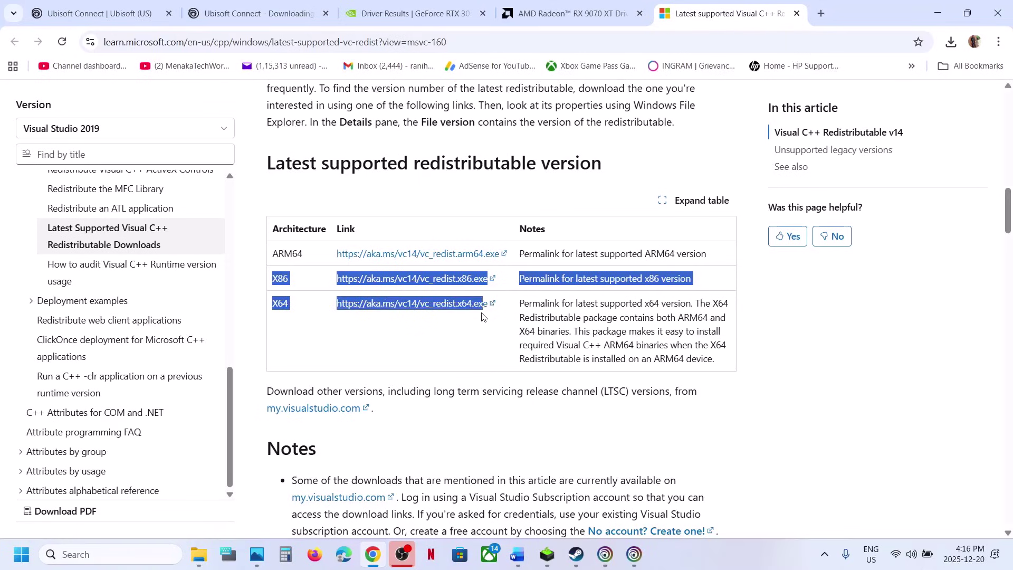
{"action": "left_click", "coordinate": [482, 317]}
Download and repair both the x86 and x64 redistributables, approving each UAC prompt
{"action": "left_click", "coordinate": [464, 284]}
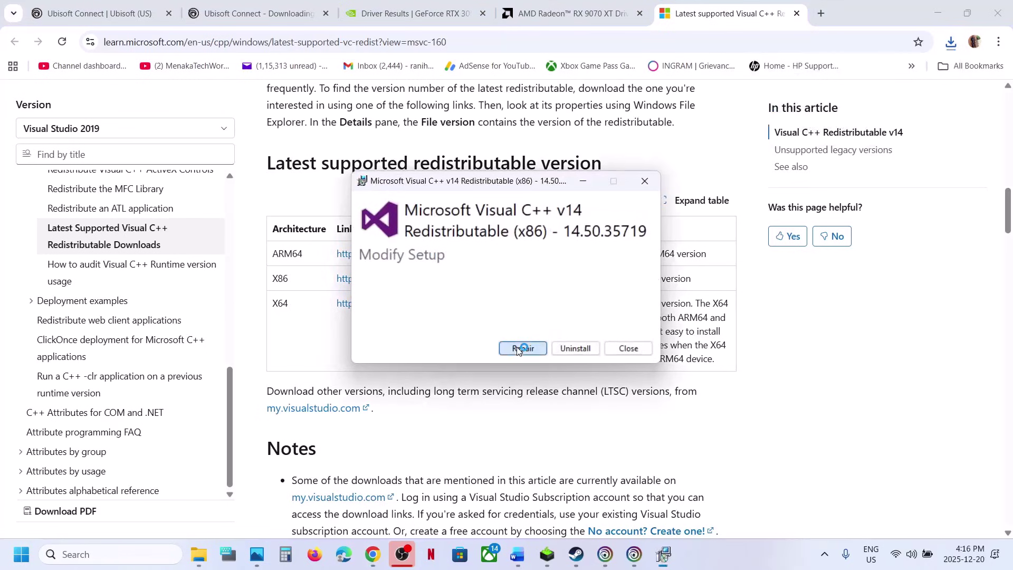
{"action": "left_click", "coordinate": [522, 347]}
{"action": "left_click", "coordinate": [444, 376]}
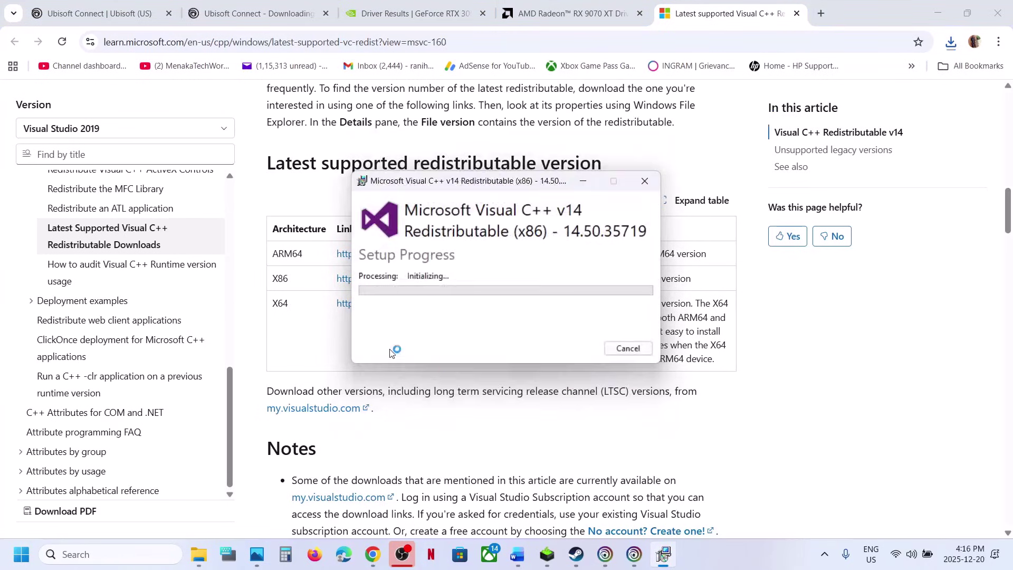
{"action": "left_click", "coordinate": [281, 304]}
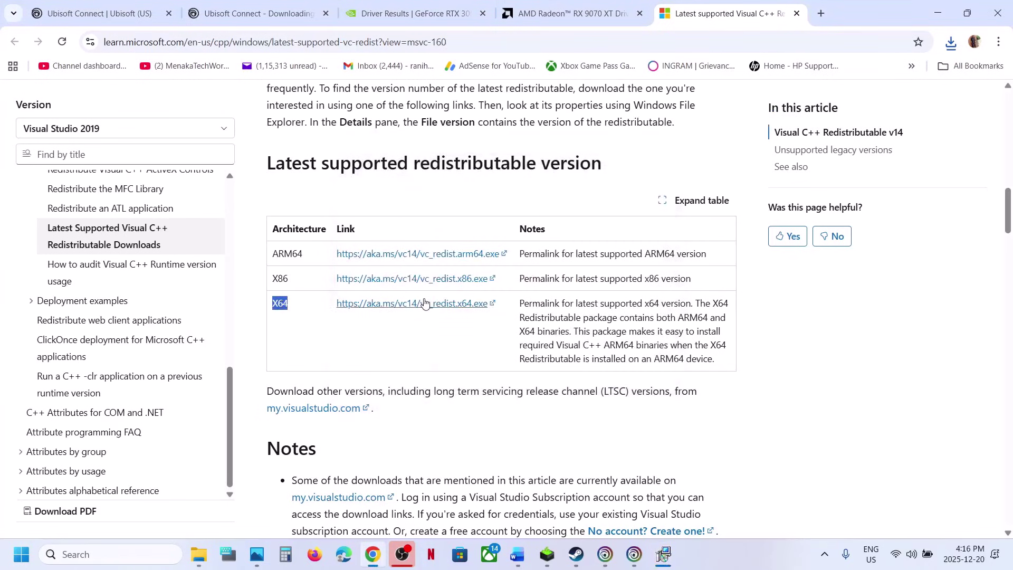
{"action": "left_click", "coordinate": [958, 48]}
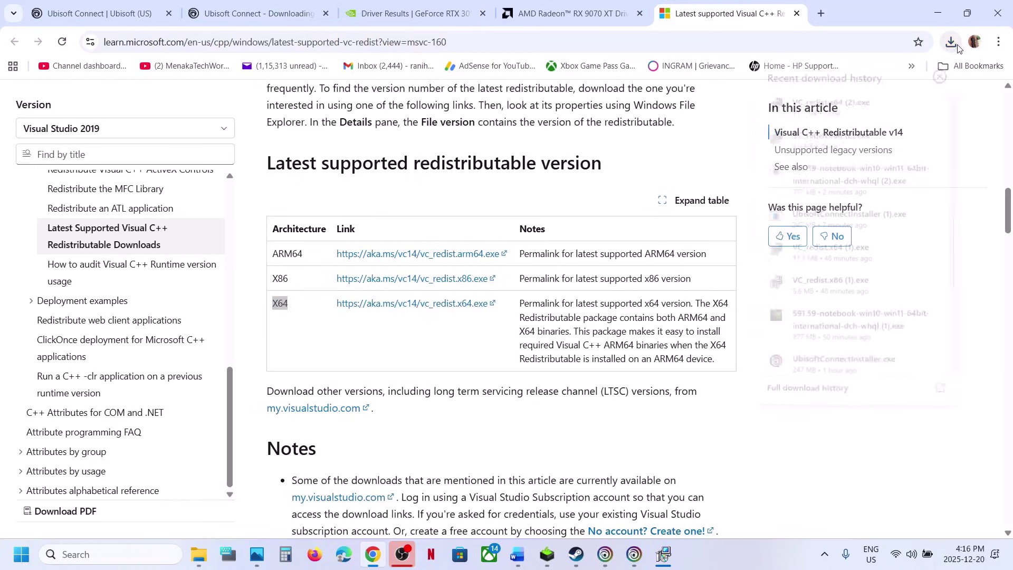
{"action": "left_click", "coordinate": [958, 47]}
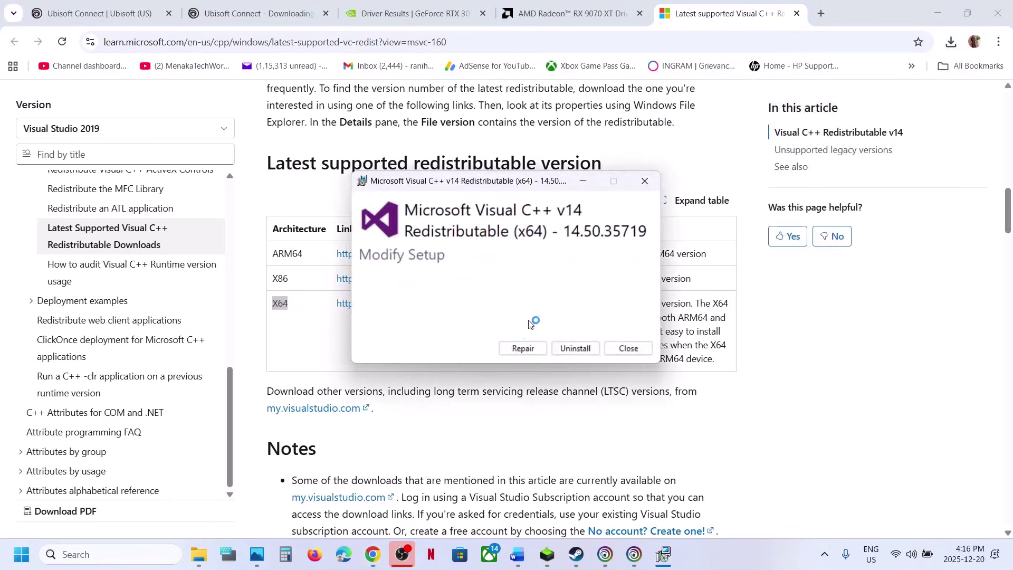
{"action": "left_click", "coordinate": [521, 347]}
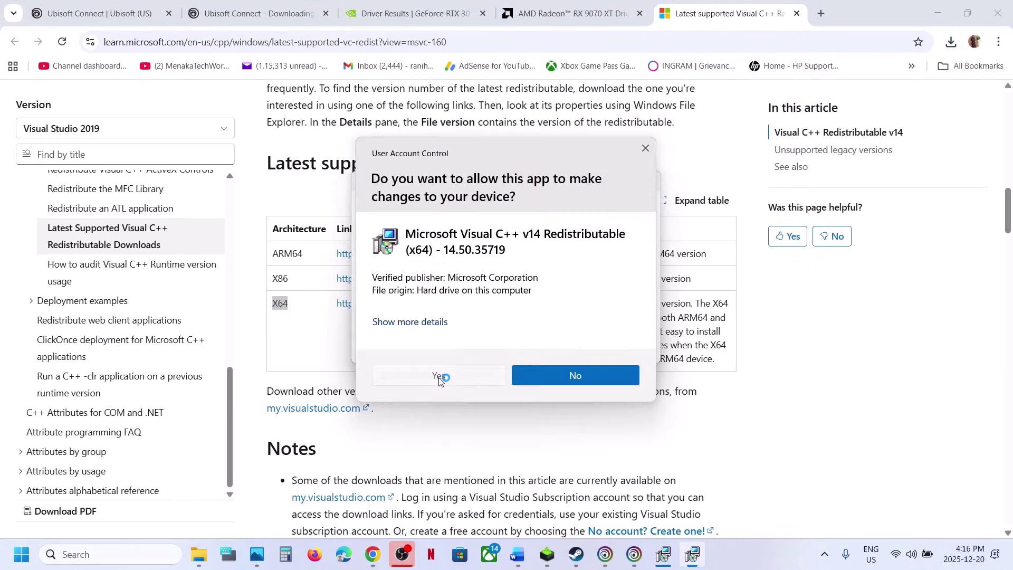
{"action": "left_click", "coordinate": [440, 376]}
Close both Setup Successful windows for x86 and x64
{"action": "left_click", "coordinate": [664, 555]}
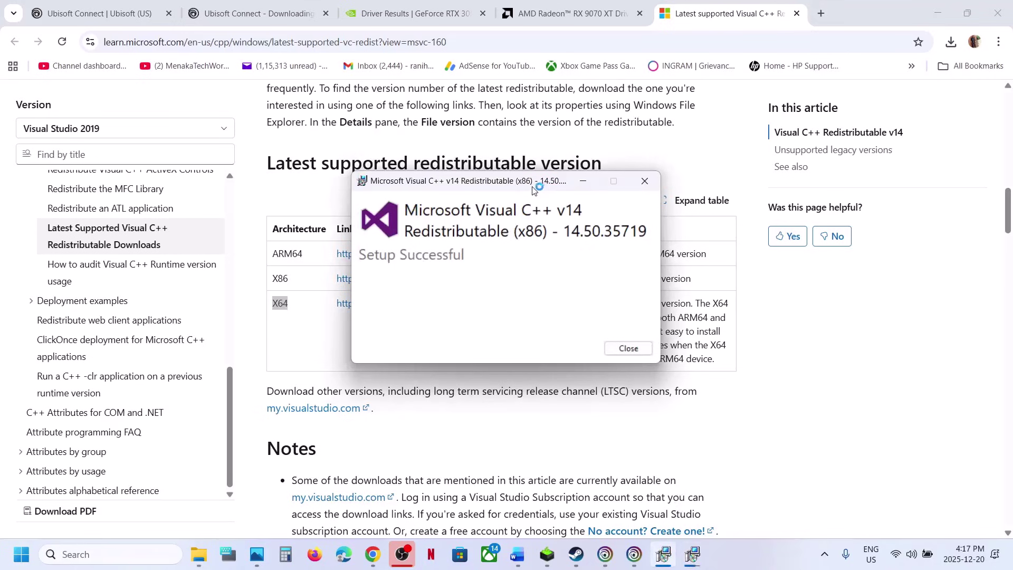
{"action": "left_click_drag", "start_coordinate": [536, 185], "coordinate": [307, 184]}
{"action": "left_click", "coordinate": [405, 347]}
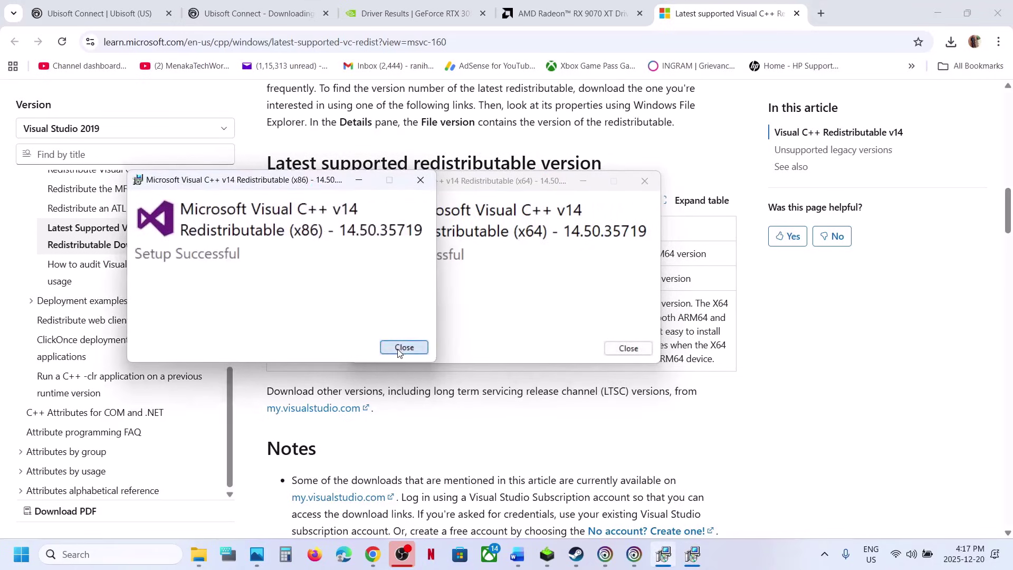
{"action": "left_click", "coordinate": [629, 348]}
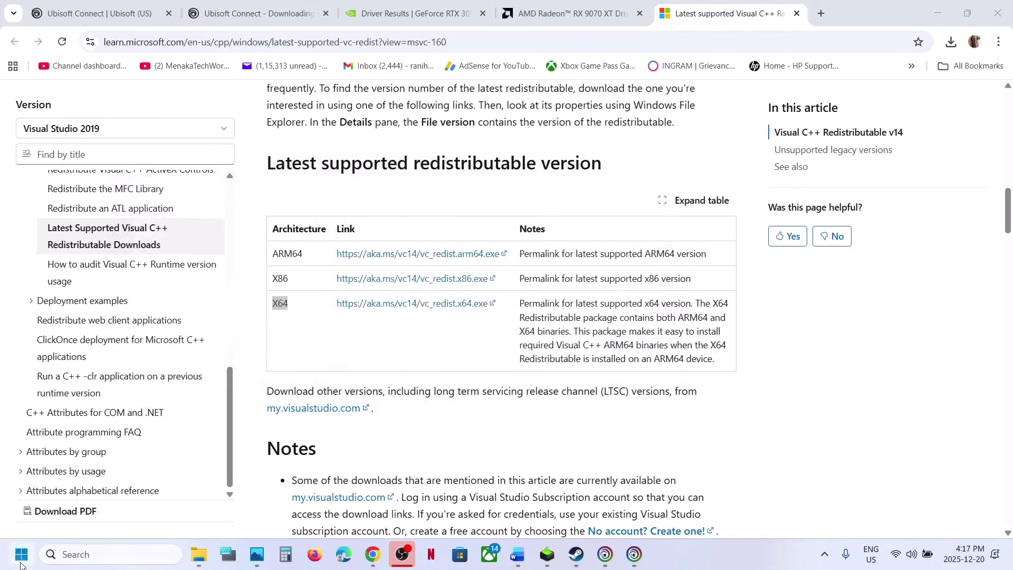
Bring the Word guide to the front and scroll further down through it
{"action": "left_click", "coordinate": [21, 564]}
{"action": "left_click", "coordinate": [383, 510]}
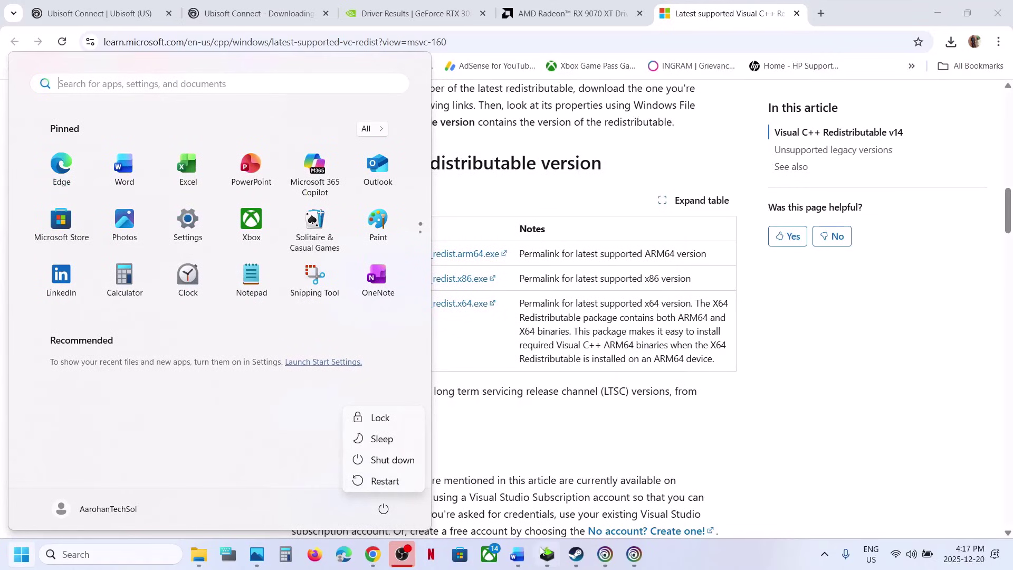
{"action": "left_click", "coordinate": [517, 554]}
{"action": "left_click", "coordinate": [455, 359]}
{"action": "scroll", "coordinate": [454, 356], "scroll_direction": "down", "scroll_amount": 5}
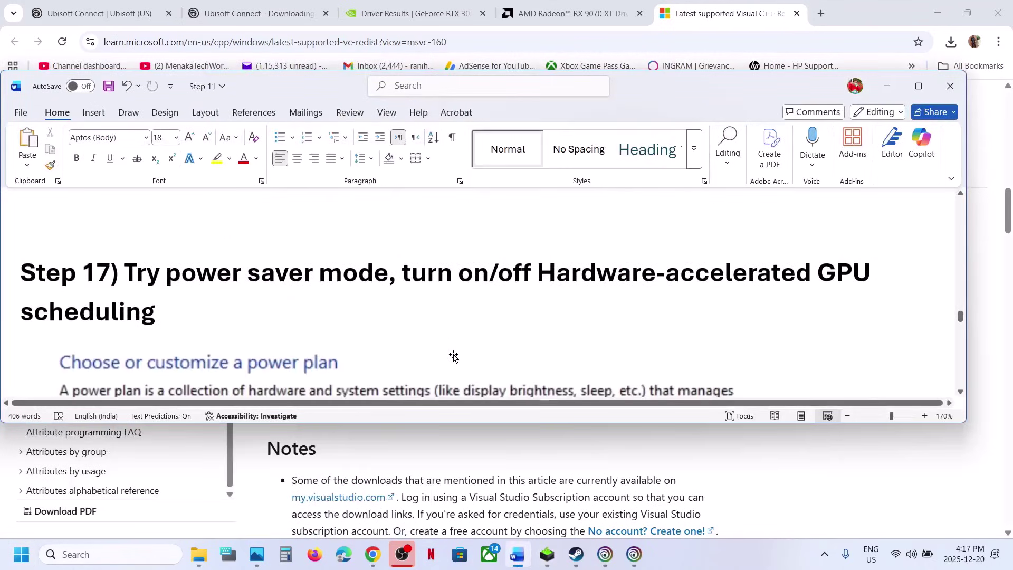
Confirm Control Panel's Power Options has the Balanced plan selected, then review the Step 17 notes
{"action": "left_click", "coordinate": [108, 554]}
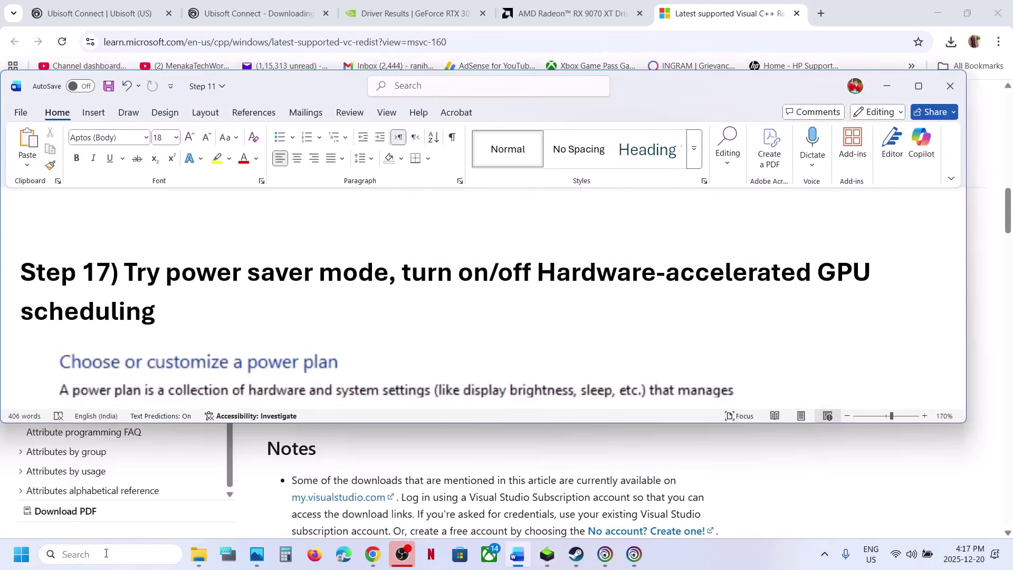
{"action": "type", "text": "control"}
{"action": "key", "text": "Return"}
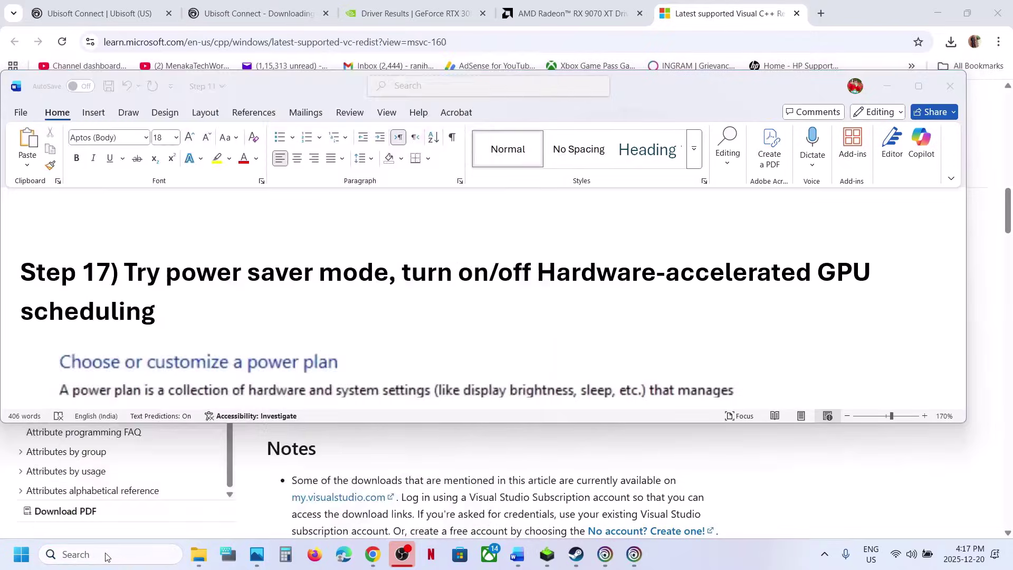
{"action": "left_click", "coordinate": [358, 199]}
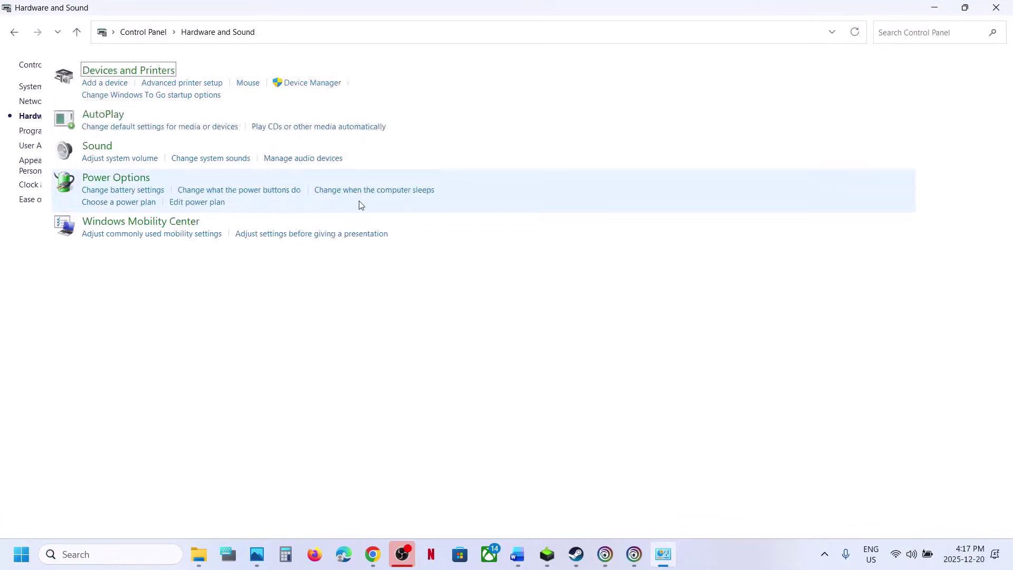
{"action": "left_click", "coordinate": [192, 182]}
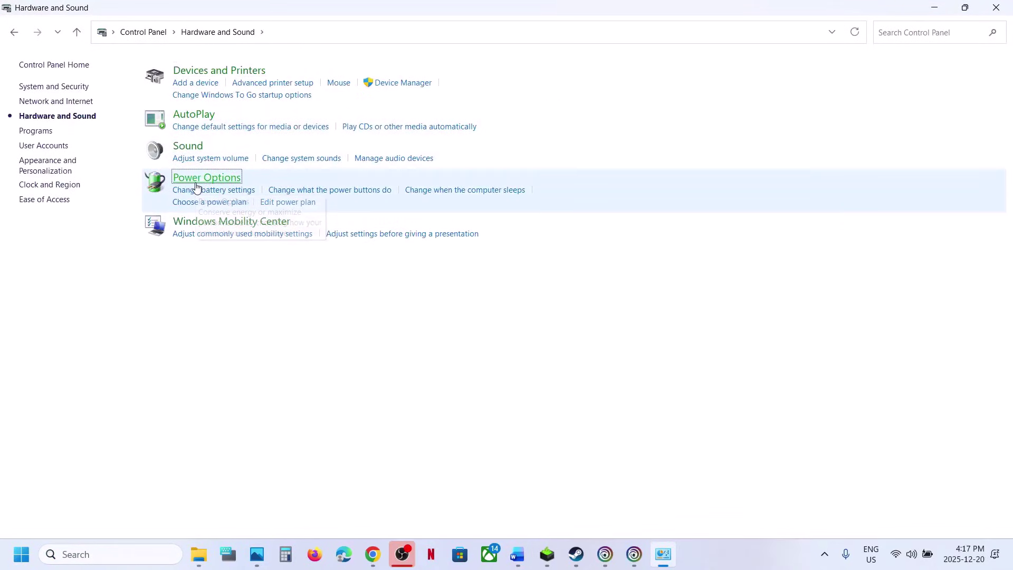
{"action": "left_click", "coordinate": [996, 7]}
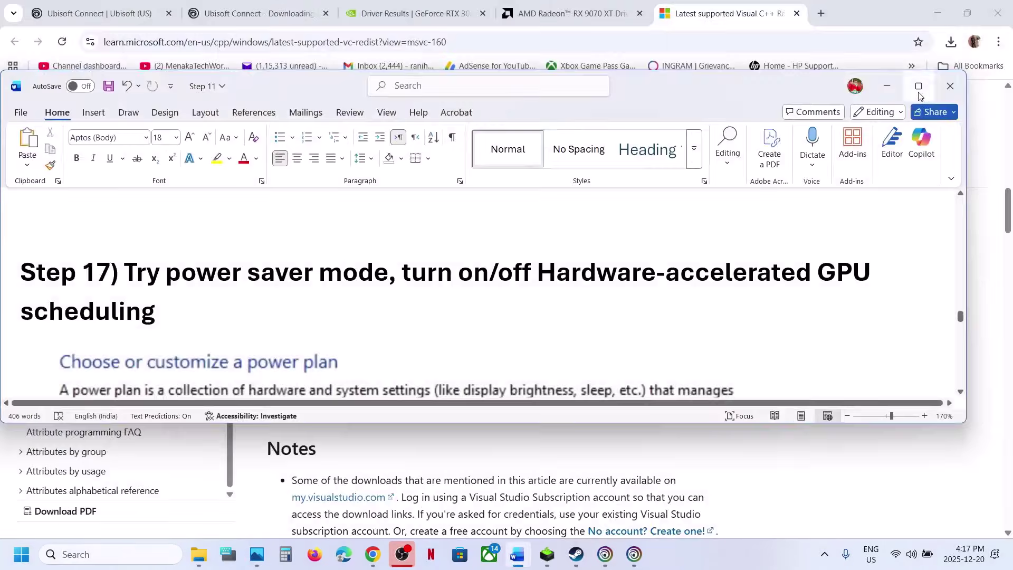
{"action": "scroll", "coordinate": [81, 481], "scroll_direction": "down", "scroll_amount": 3}
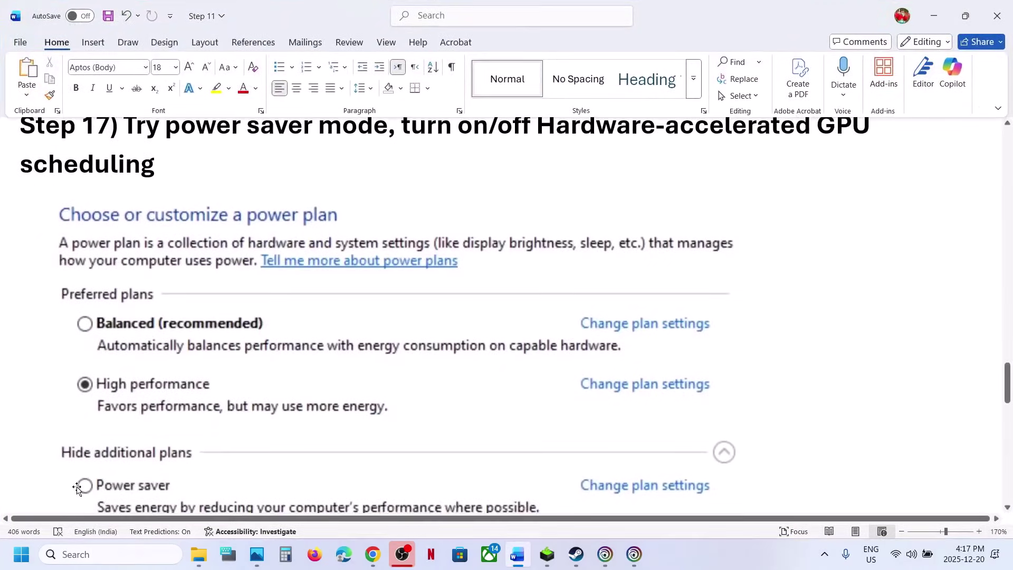
{"action": "scroll", "coordinate": [77, 488], "scroll_direction": "down", "scroll_amount": 2}
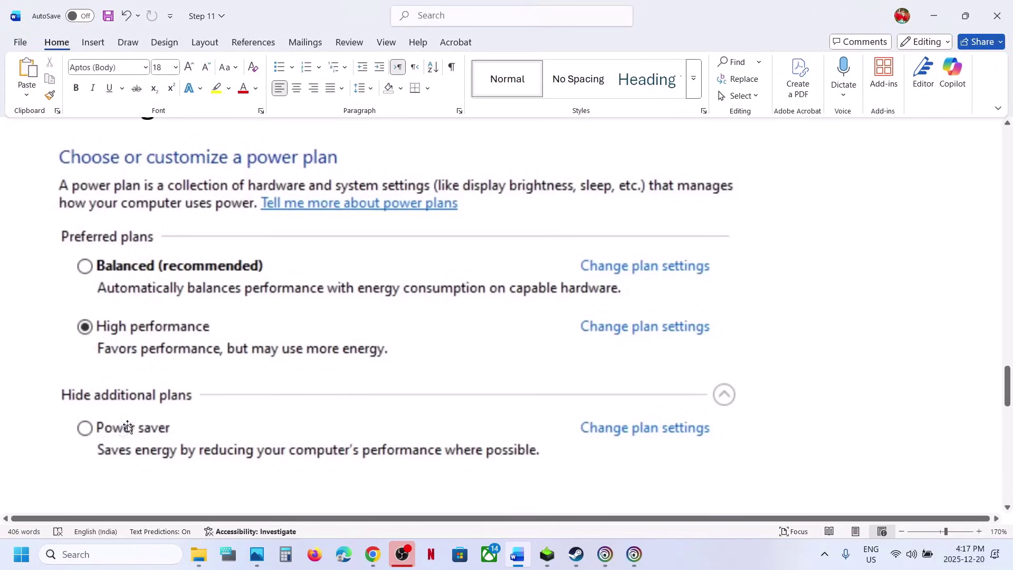
{"action": "scroll", "coordinate": [210, 414], "scroll_direction": "up", "scroll_amount": 4}
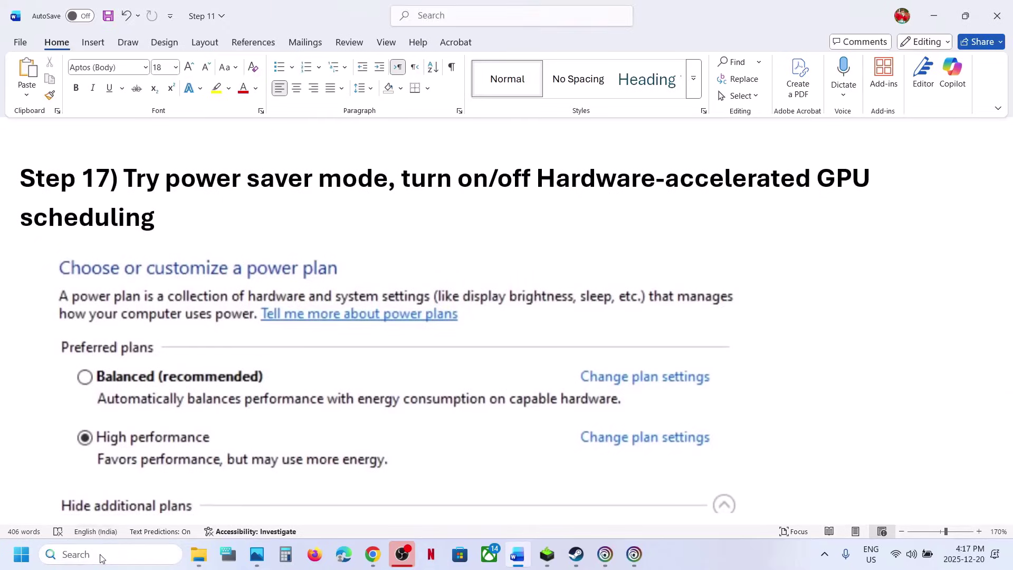
In Graphics settings, switch Hardware-accelerated GPU scheduling on, then back off, and return to Word
{"action": "left_click", "coordinate": [101, 554]}
{"action": "type", "text": "graphics"}
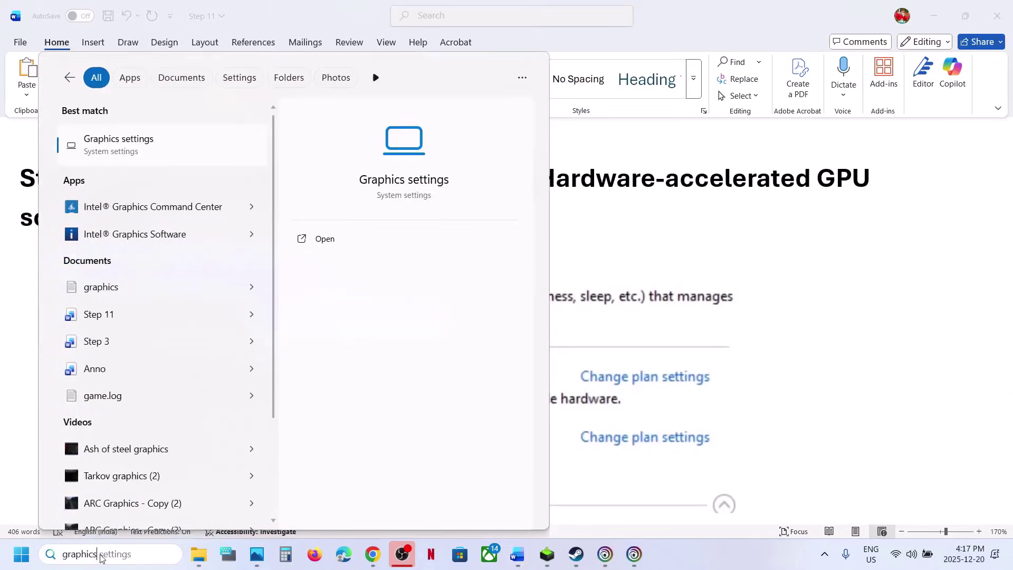
{"action": "key", "text": "Return"}
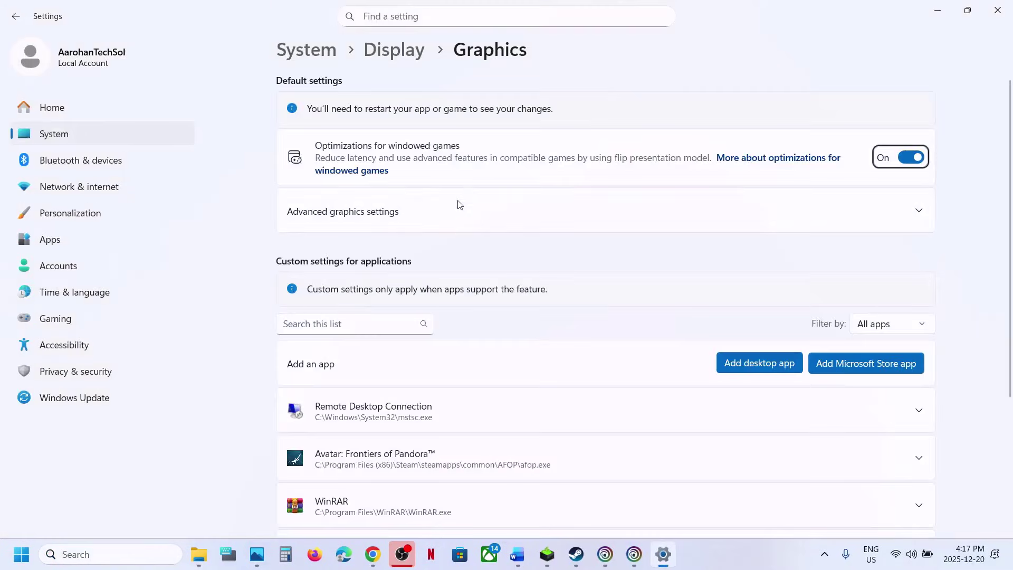
{"action": "left_click", "coordinate": [348, 227]}
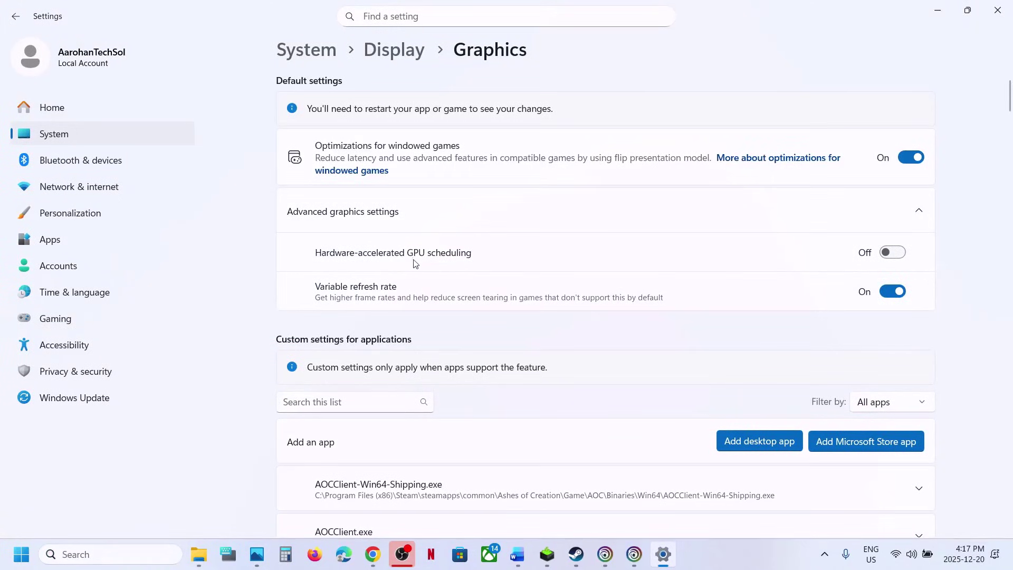
{"action": "left_click", "coordinate": [891, 252]}
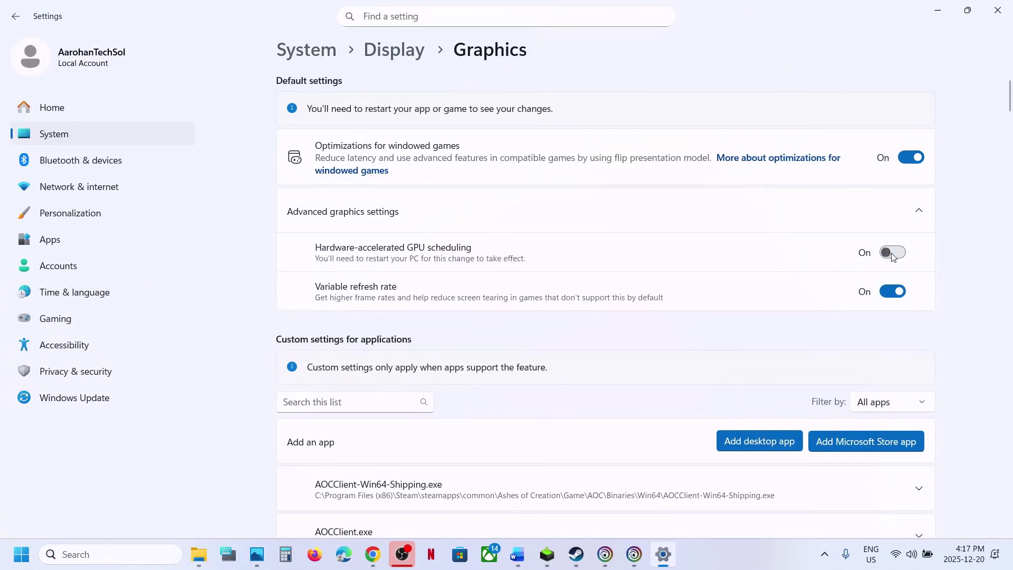
{"action": "left_click", "coordinate": [575, 554]}
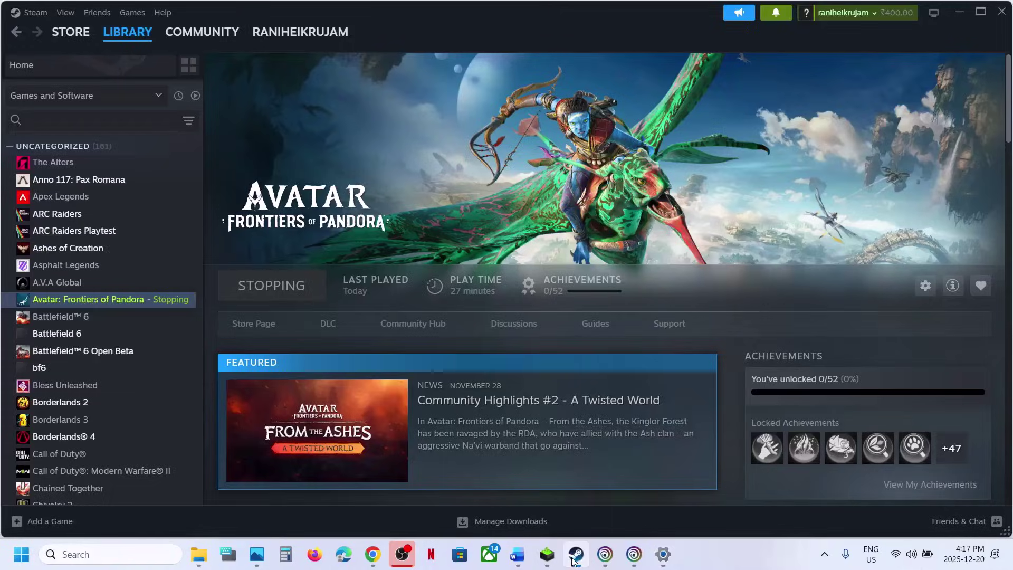
{"action": "left_click", "coordinate": [574, 555]}
{"action": "left_click", "coordinate": [891, 252]}
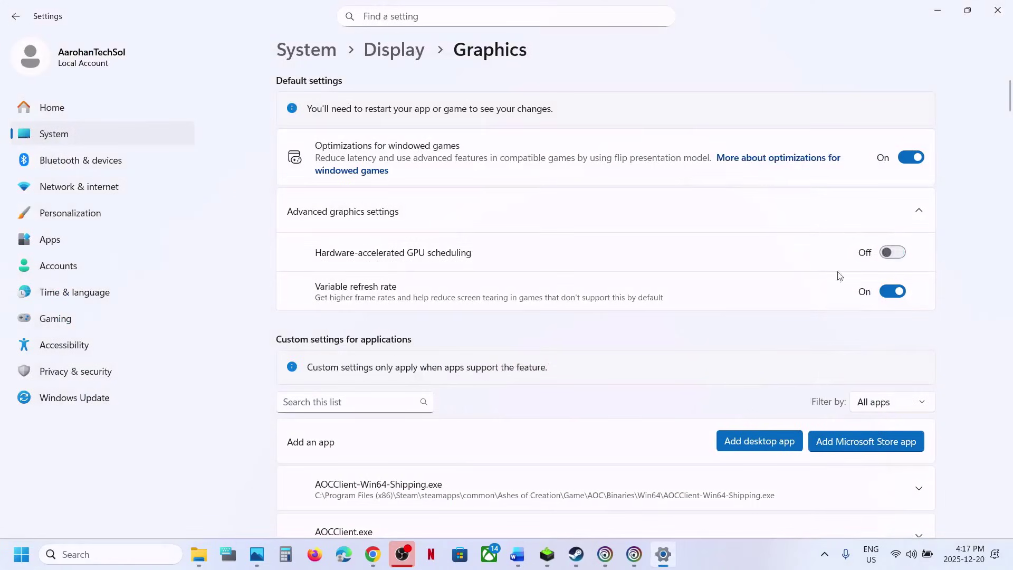
{"action": "left_click", "coordinate": [518, 555]}
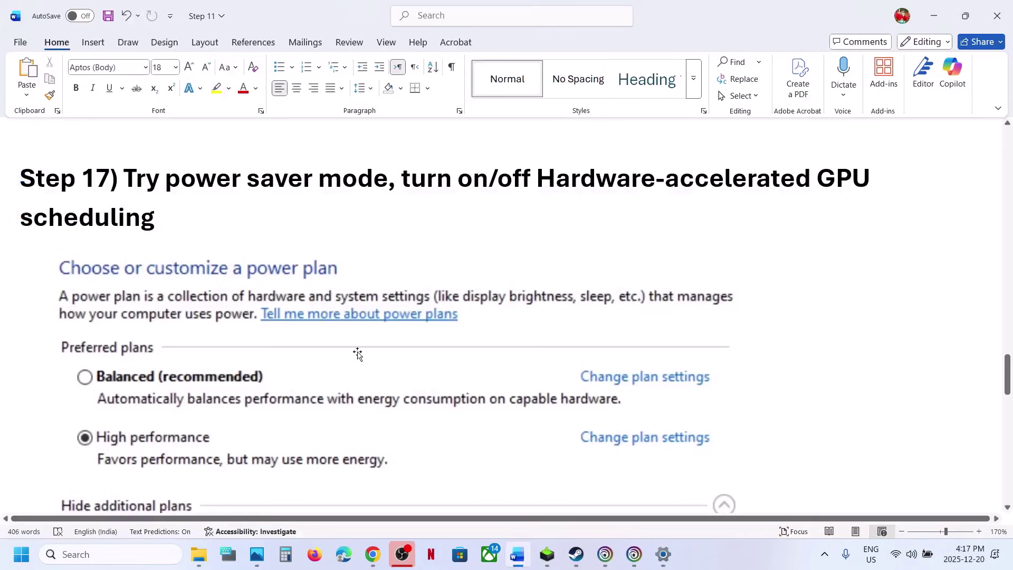